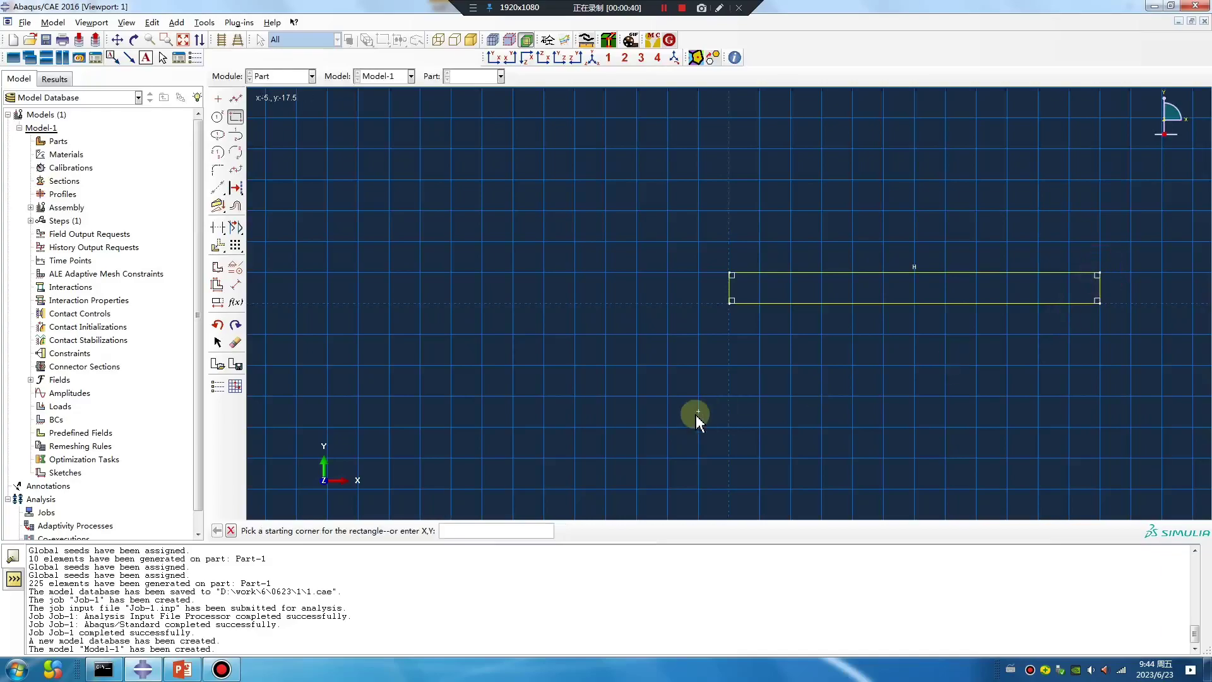
Step: Finish the rectangle sketch and extrude the concrete part to a depth of 5 mm
middle_click(554, 387)
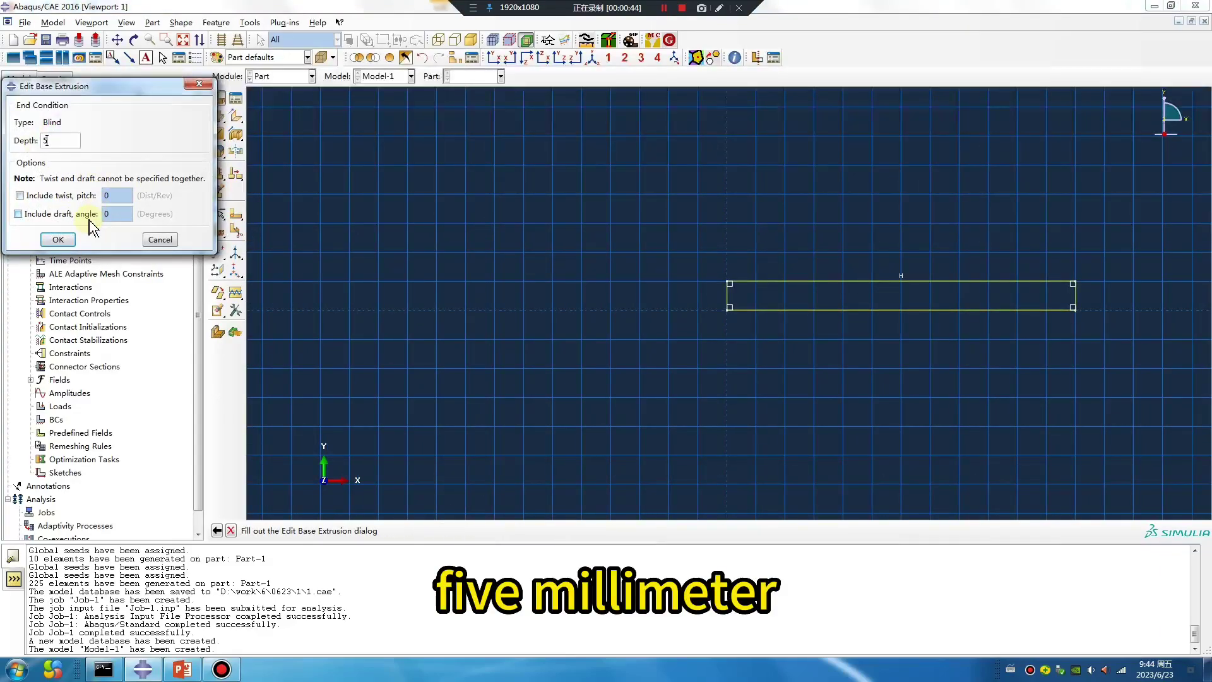
left_click(58, 240)
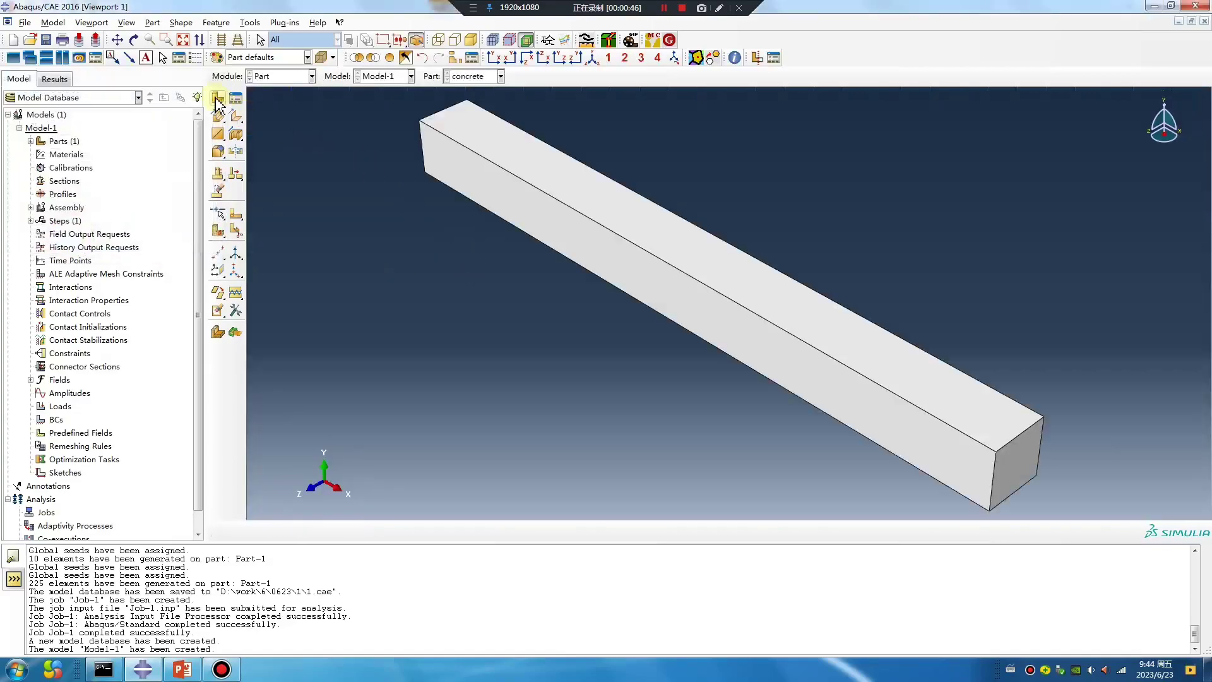
Step: Start a 3D deformable planar wire part named strand with an approximate size of 200
left_click(218, 98)
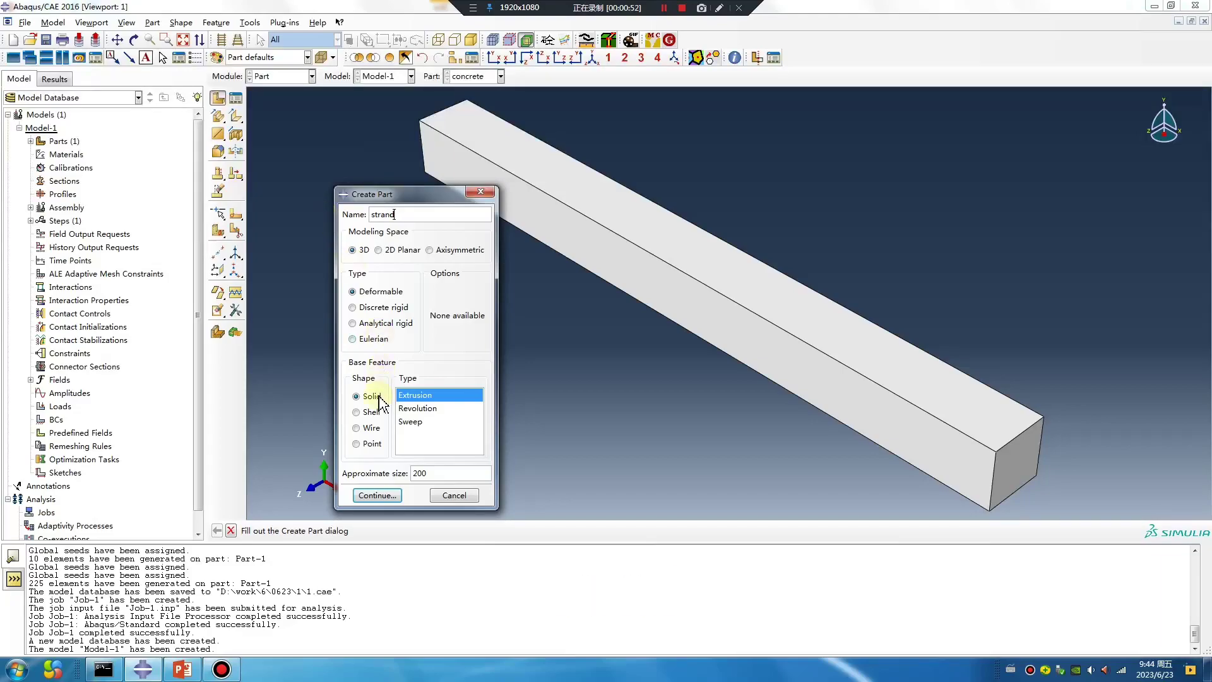
left_click(366, 429)
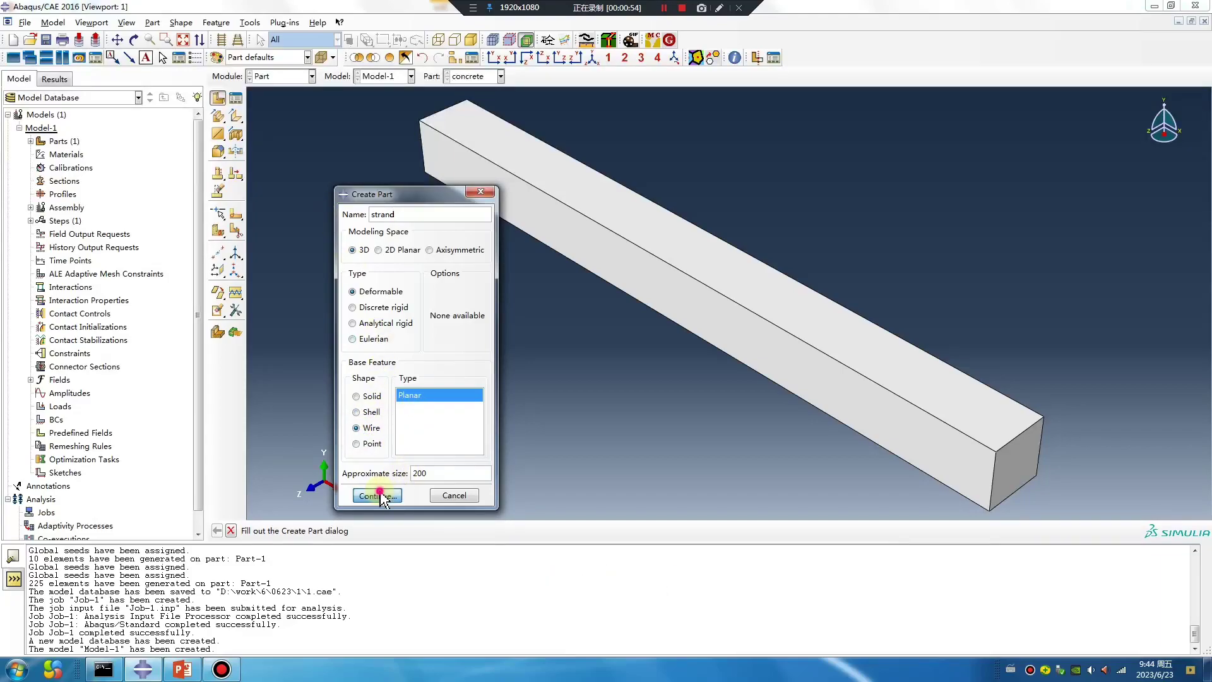
left_click(379, 495)
Step: Sketch the strand as a horizontal line about 60 mm long starting at (0, 2.5) and finish the wire part
left_click(729, 289)
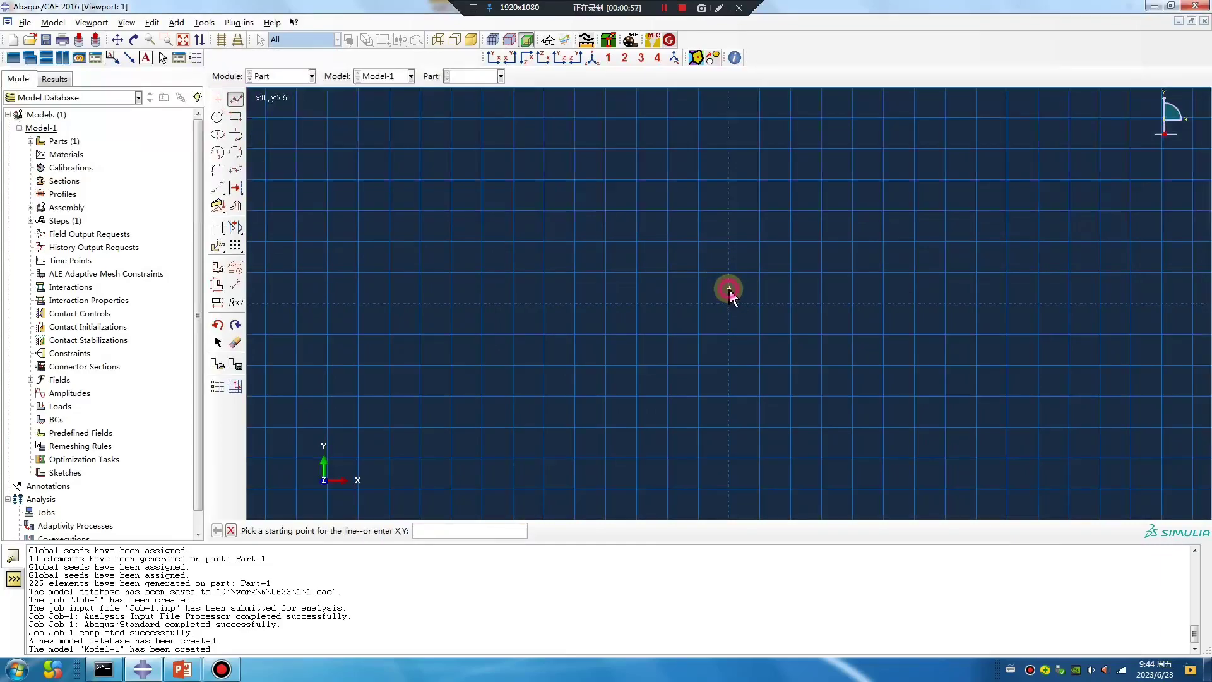
left_click(1099, 289)
middle_click(438, 427)
middle_click(438, 427)
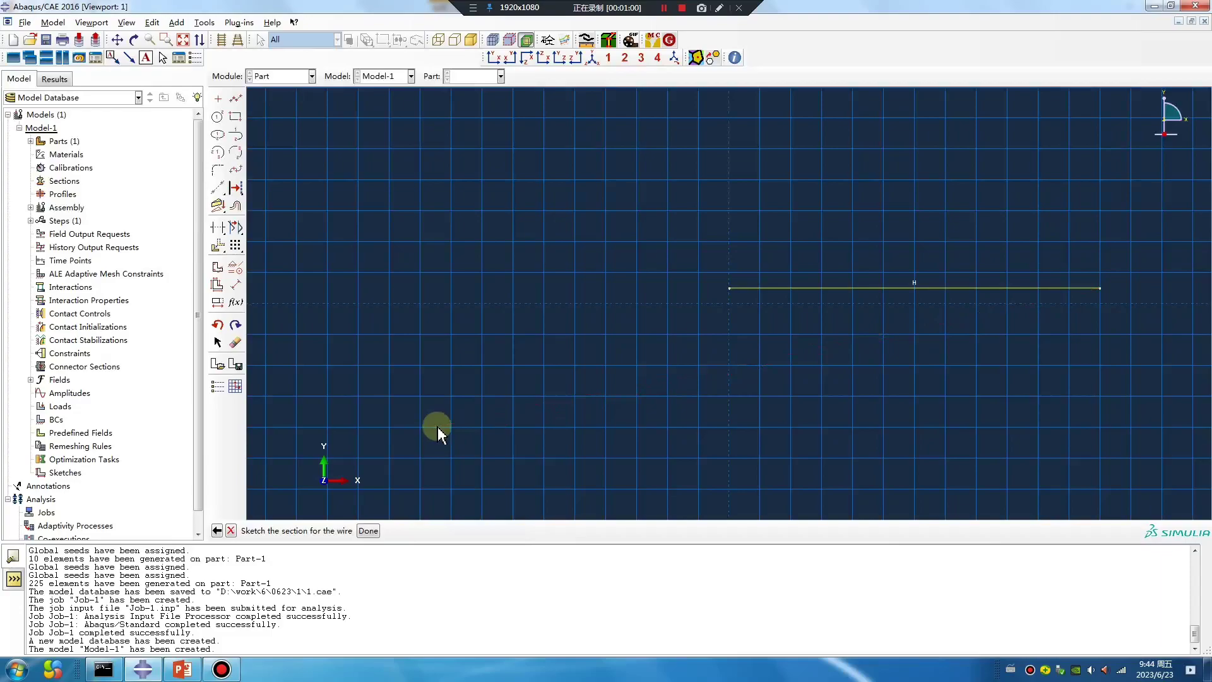
middle_click(438, 426)
Step: Switch to the Assembly module and create dependent instances of the concrete and strand parts, auto-offset from other instances
left_click(288, 77)
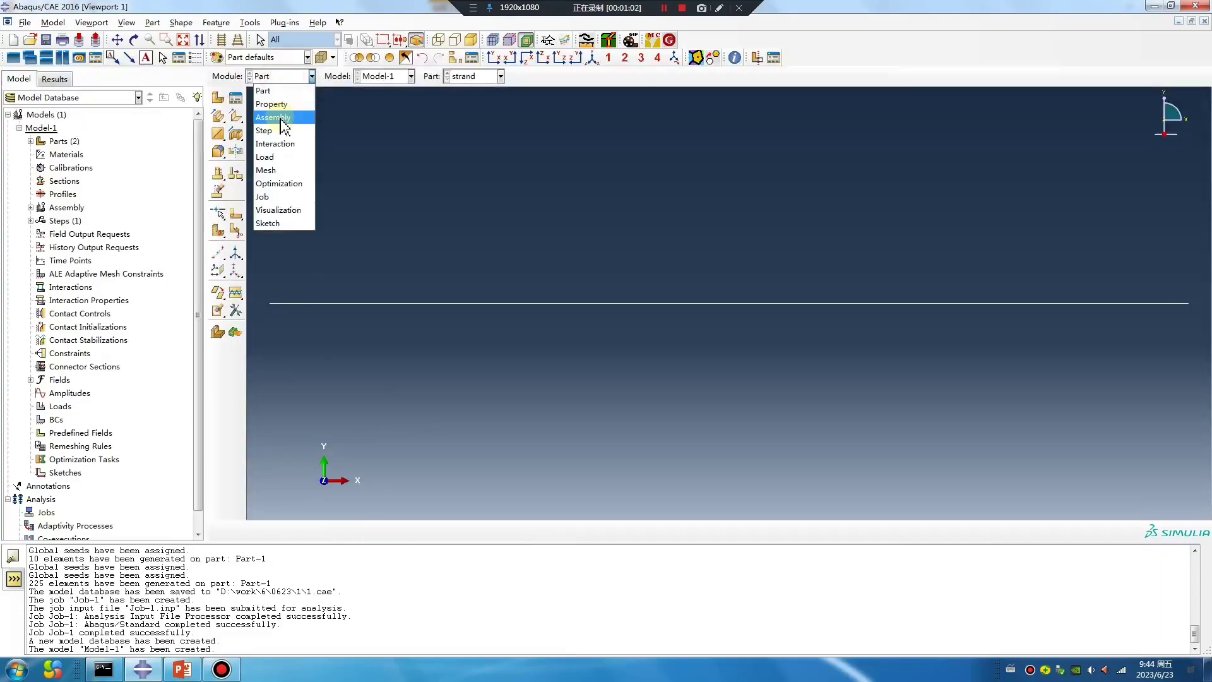
left_click(278, 113)
left_click(218, 98)
left_click_drag(56, 247, 57, 262)
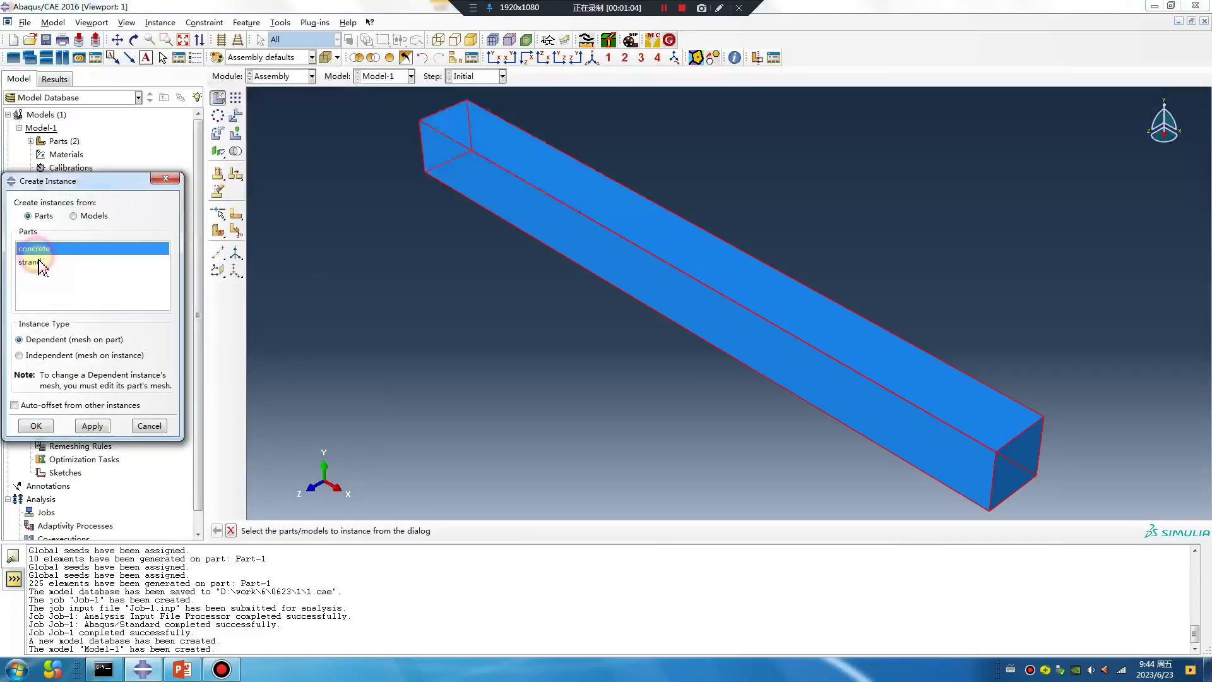
left_click(26, 404)
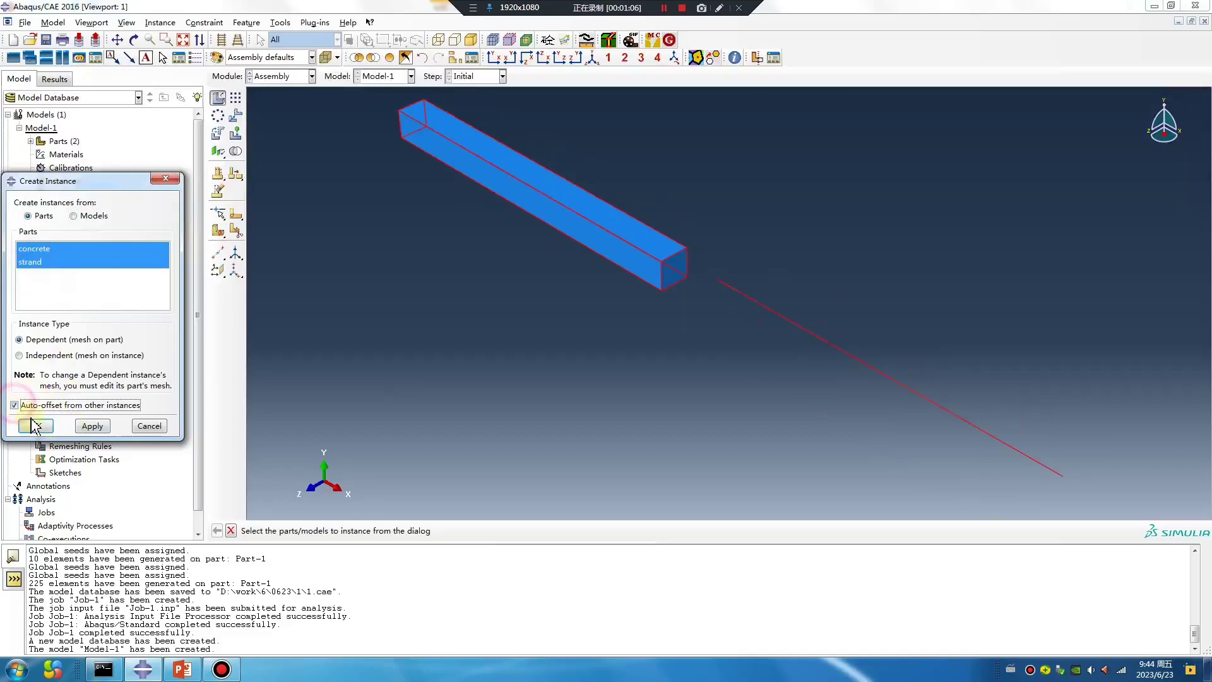
left_click(49, 426)
Step: Create a datum point at the centre of the concrete beam's end face, midway between two points
left_click(280, 23)
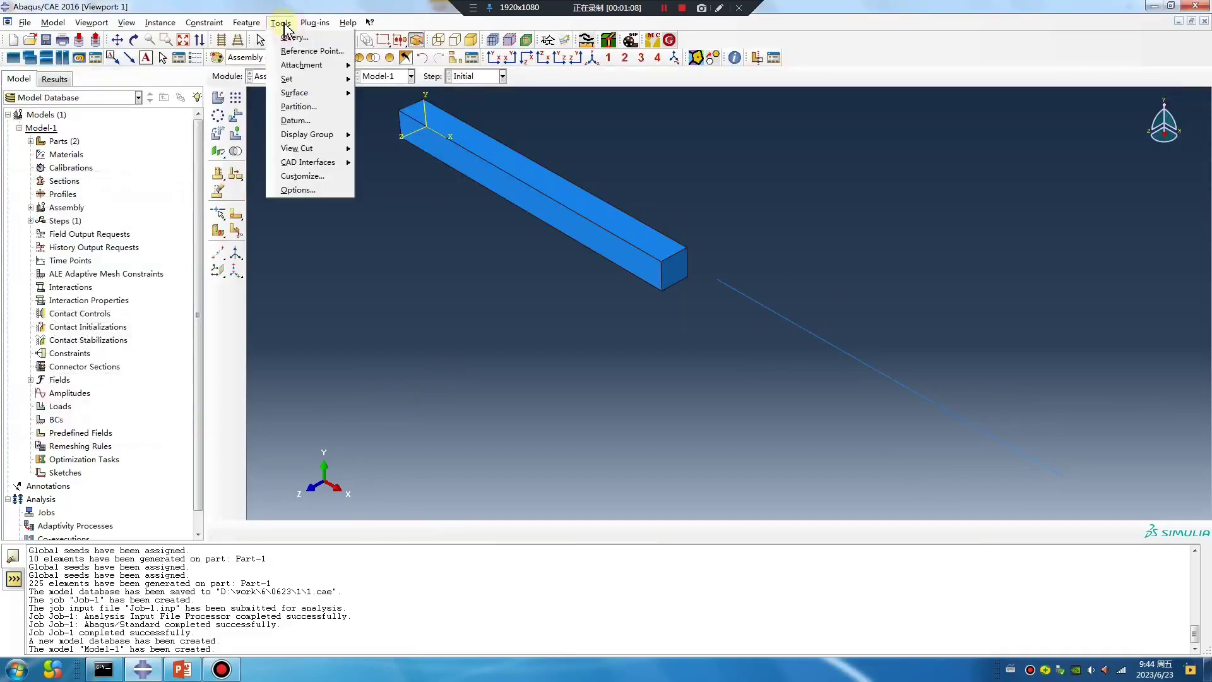
left_click(293, 121)
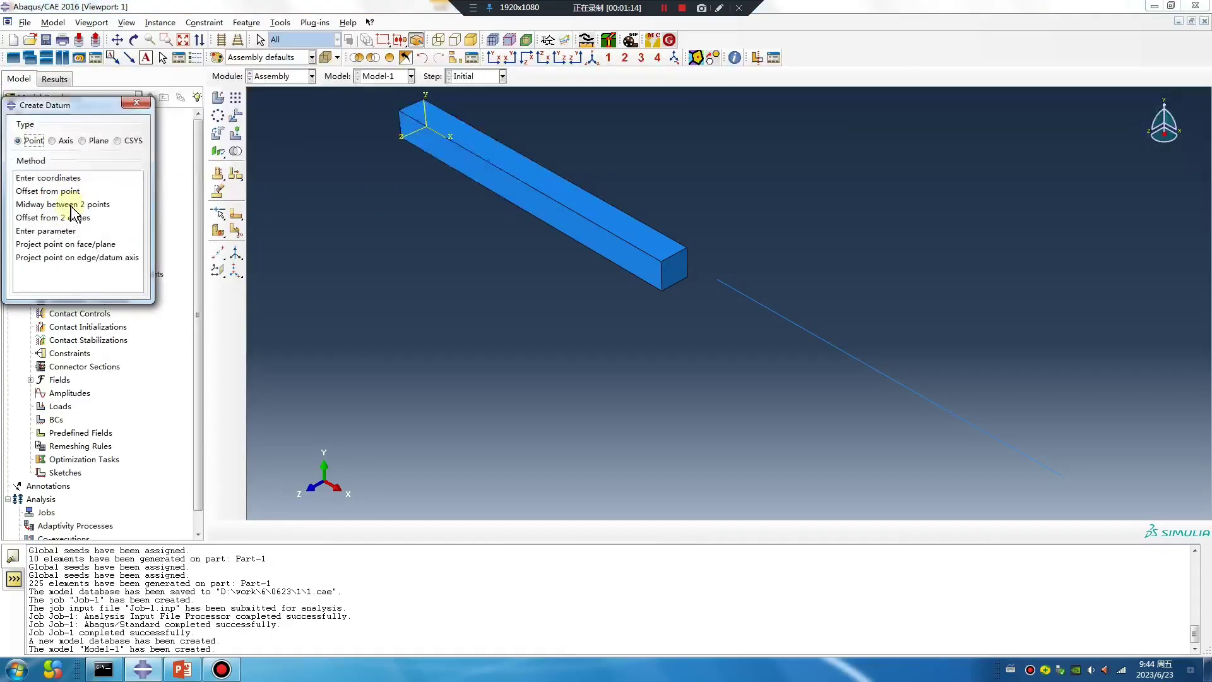
left_click(71, 205)
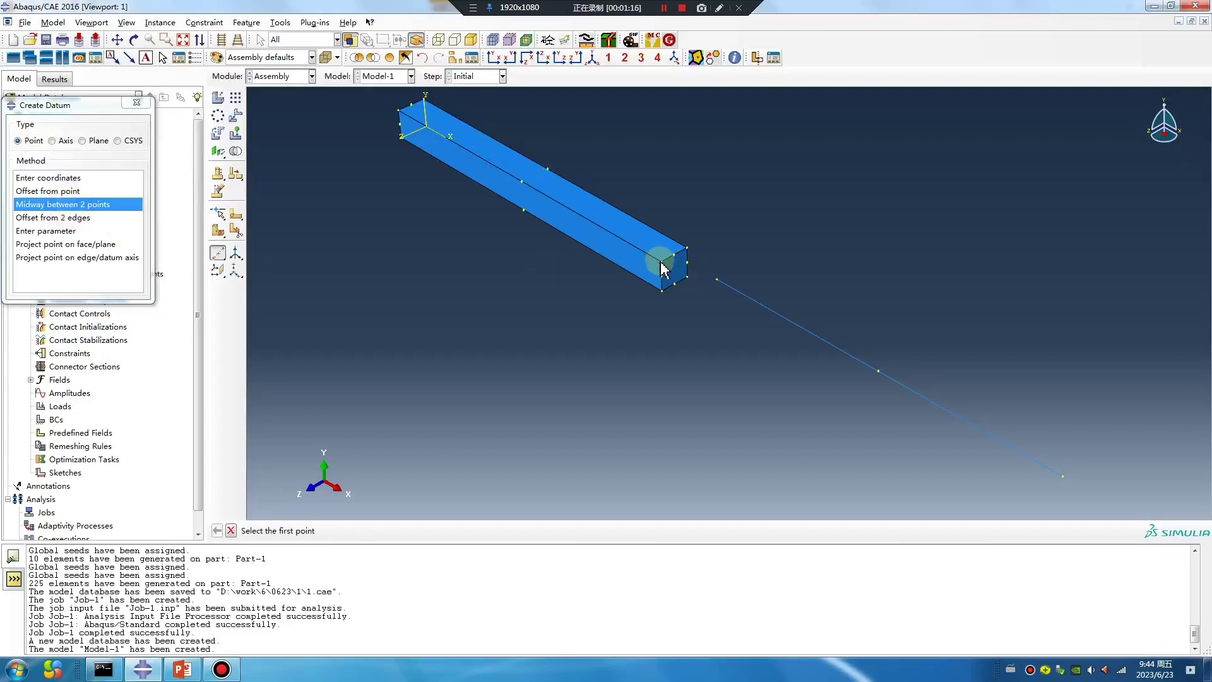
left_click(137, 103)
Step: Translate the strand instance from its far endpoint to the datum point on the beam's end face
left_click(235, 116)
left_click(800, 333)
middle_click(720, 410)
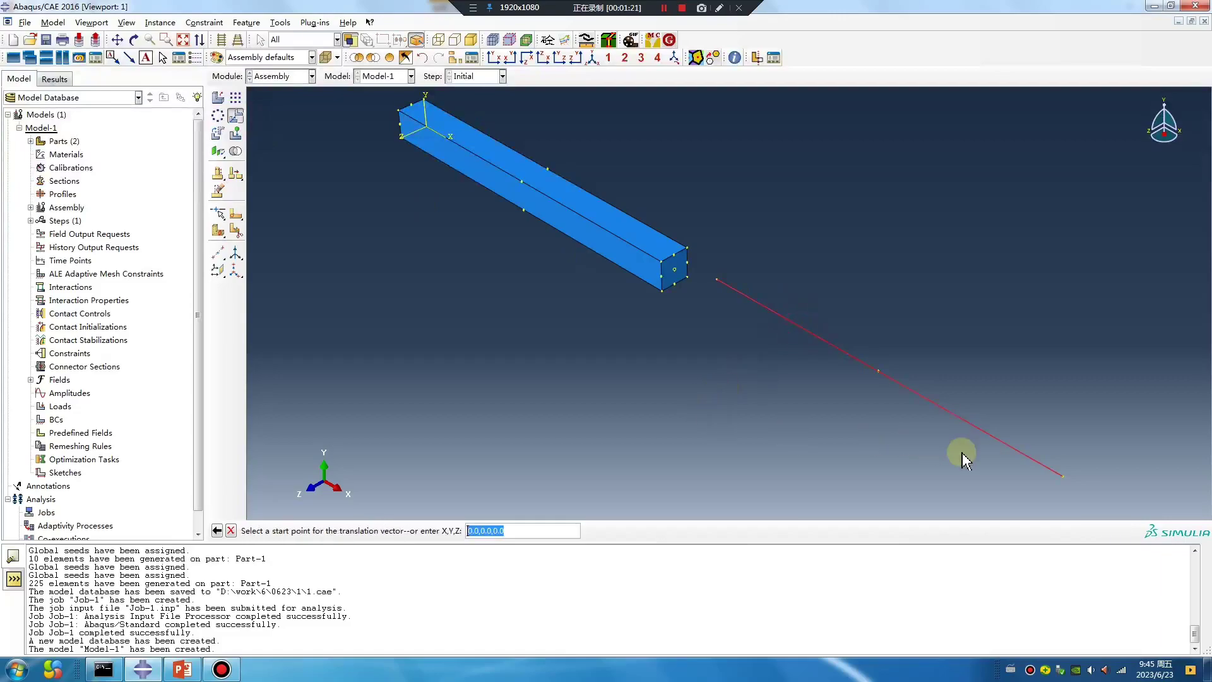
left_click(1063, 477)
left_click(675, 273)
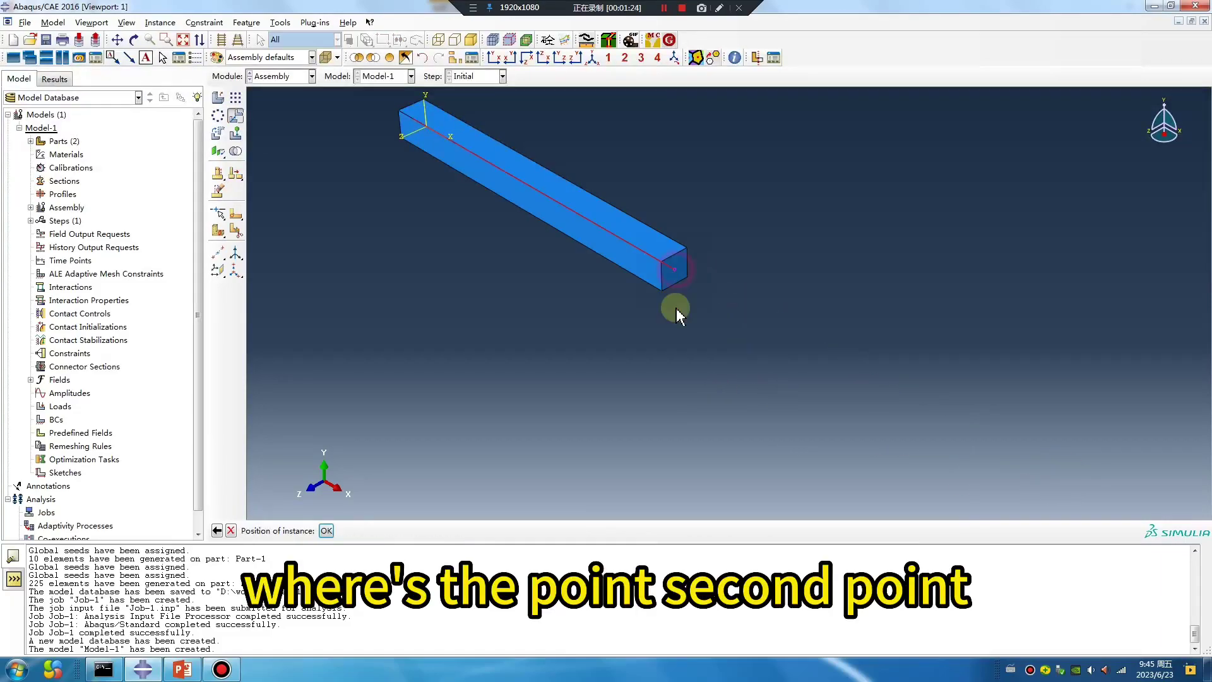
left_click(333, 530)
mouse_move(720, 385)
left_mouse_down("ctrl+alt")
mouse_move(752, 404)
mouse_move(726, 379)
left_mouse_up("ctrl+alt")
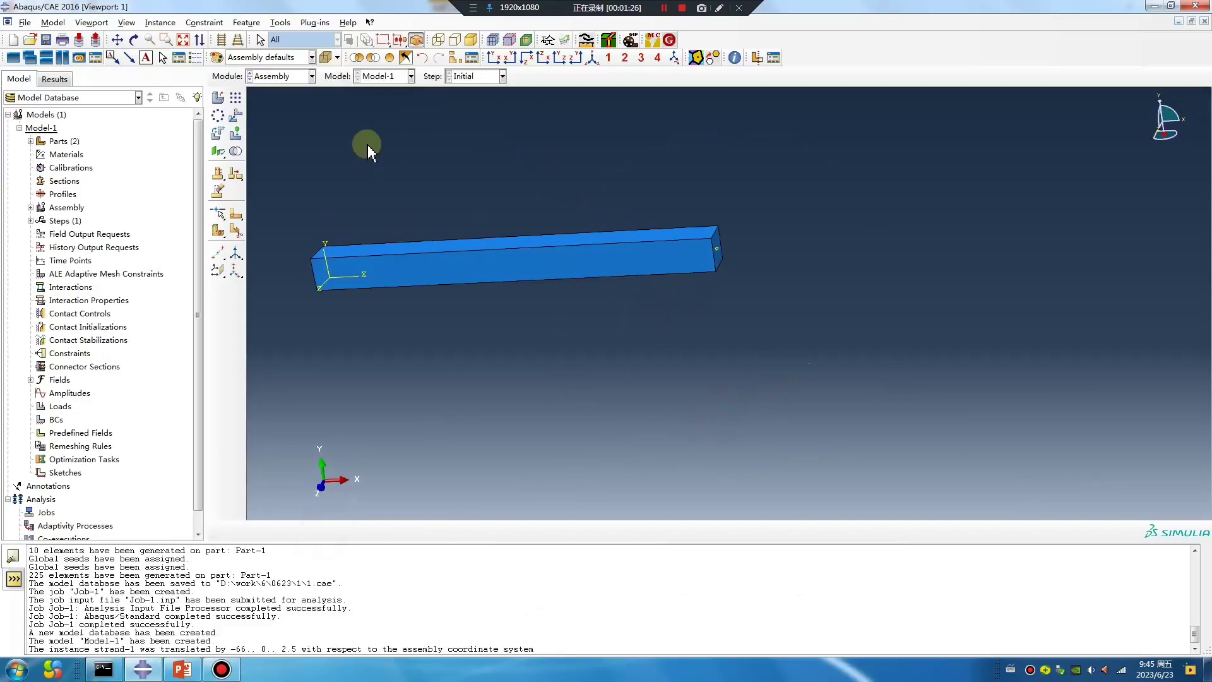
Step: In the Property module, load the POLARIS_MAT_BASE_SI_mm material library and copy its C30 material into the model
left_click(280, 76)
left_click(278, 104)
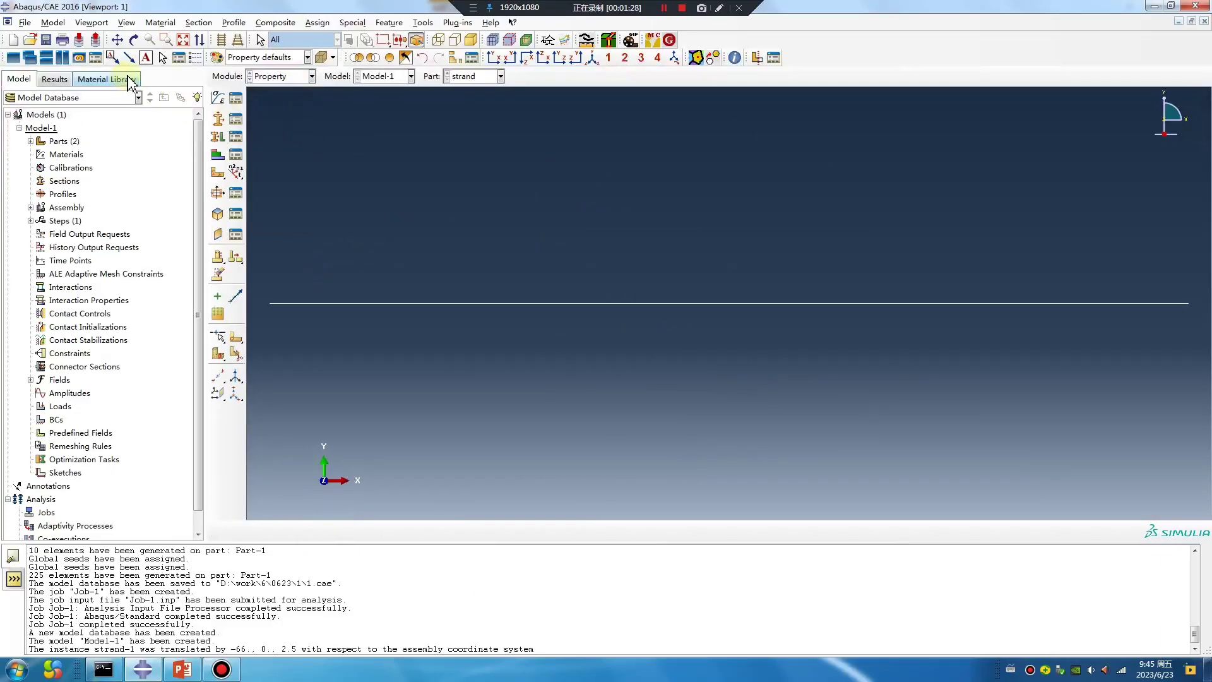
left_click(122, 80)
left_click(154, 98)
left_click(141, 127)
scroll(121, 257, "down", 13)
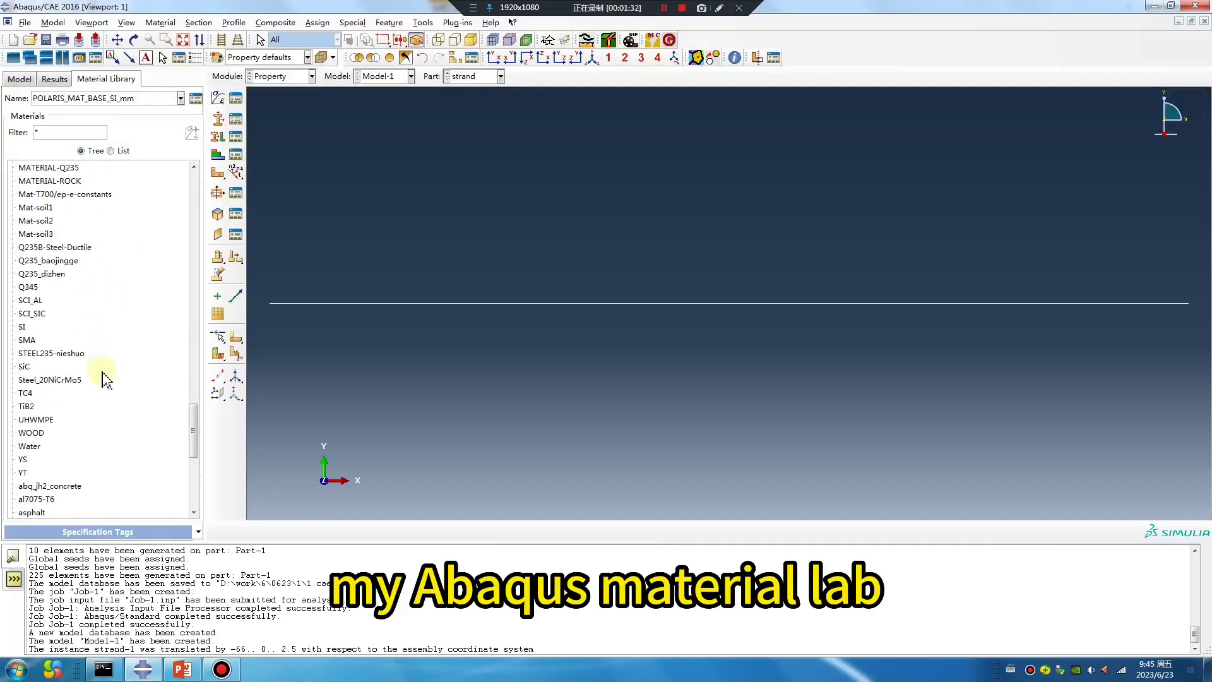
scroll(104, 377, "up", 13)
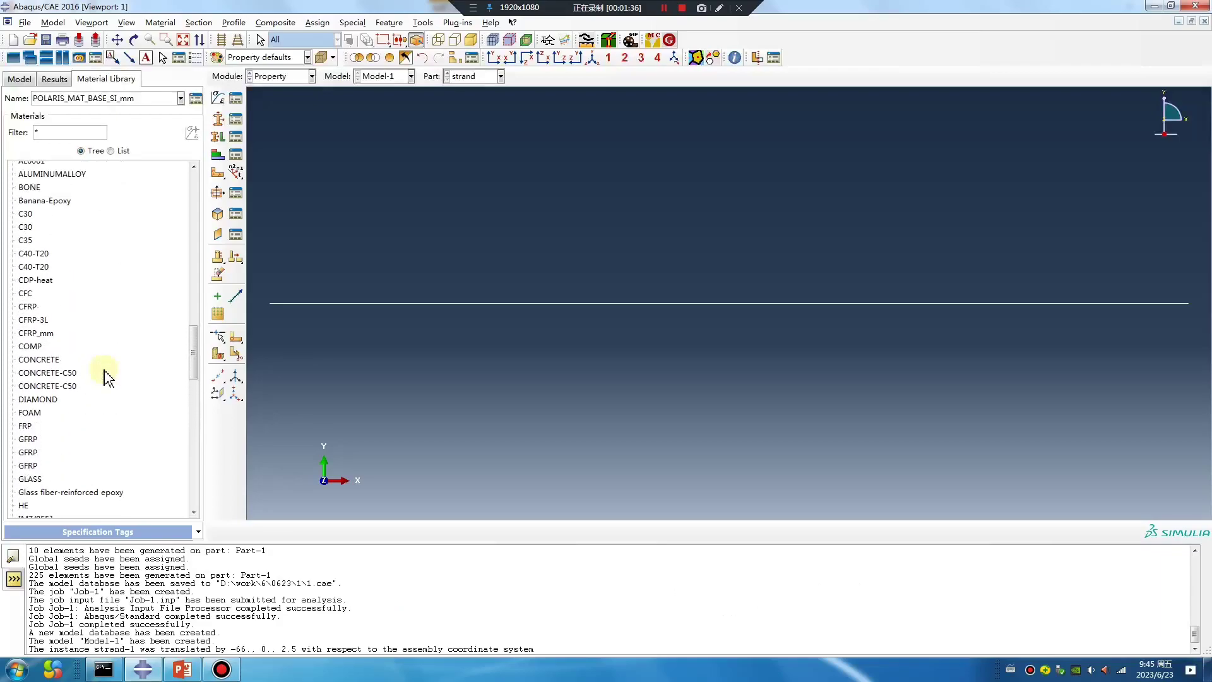
scroll(105, 377, "up", 1)
left_click_drag(26, 237, 634, 442)
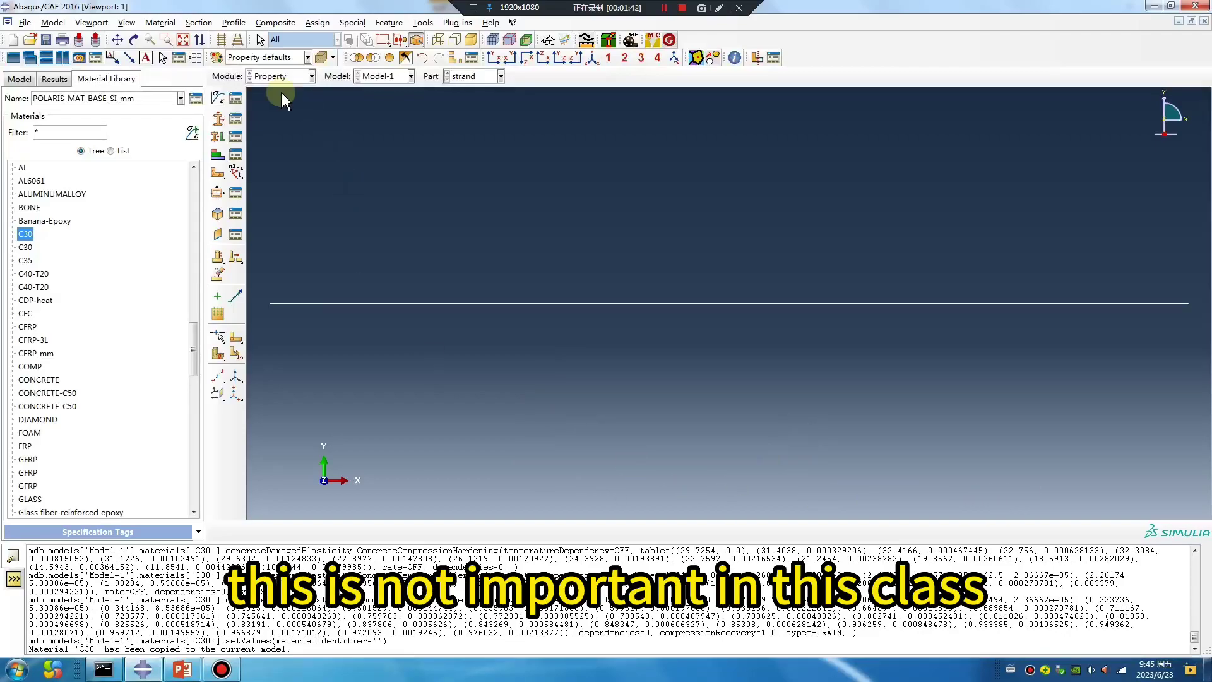
Step: Review the C30 material's elastic data and its concrete damaged plasticity, compressive and tensile behavior
left_click(235, 99)
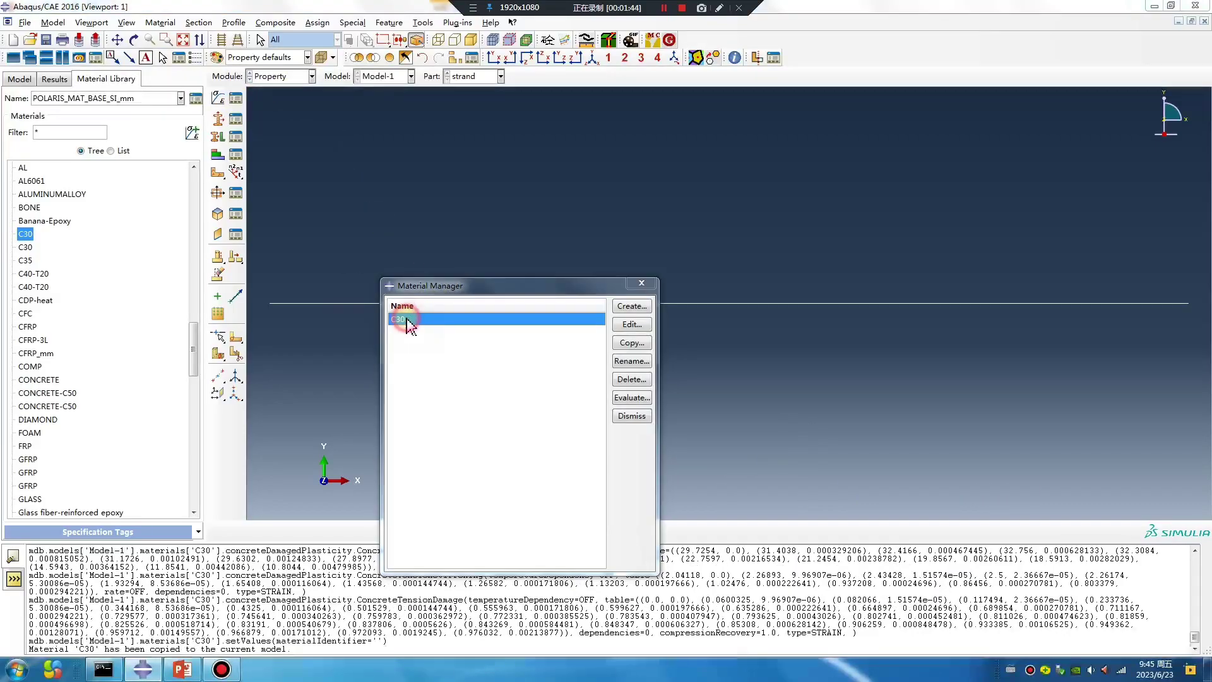
double_click(406, 320)
left_click(509, 186)
left_click(542, 199)
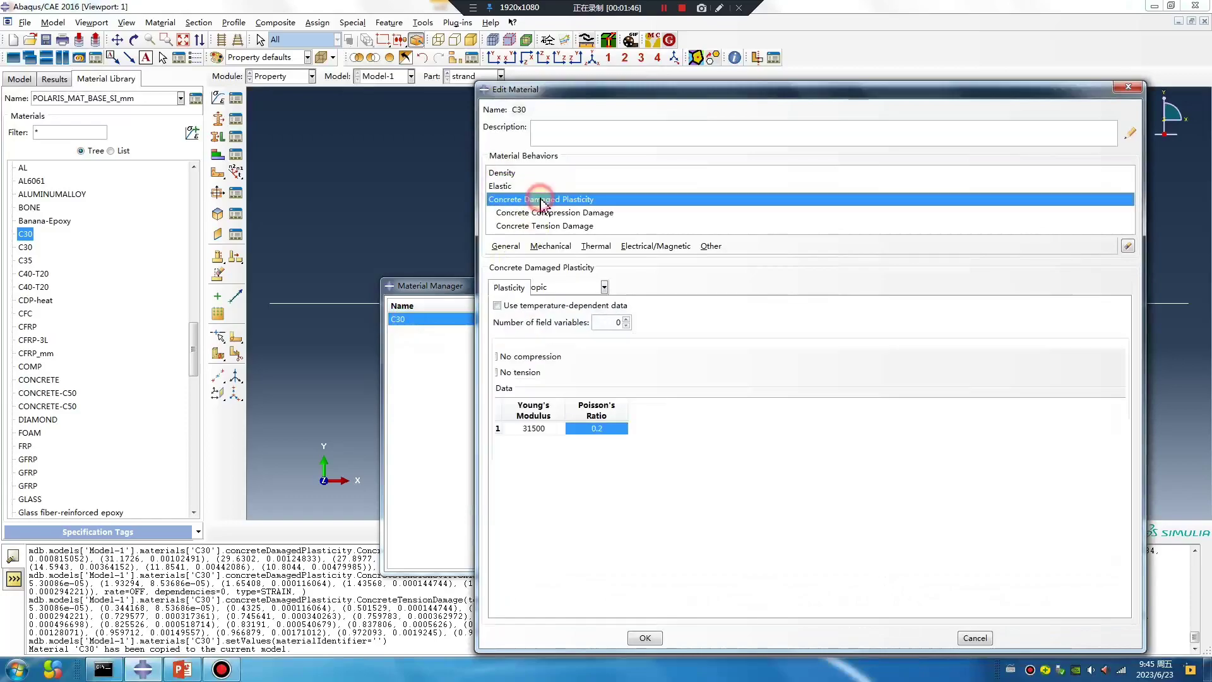
left_click(582, 288)
left_click(657, 288)
Step: Review C30's concrete compression damage and tension damage tables and close the material editor and manager
left_click(556, 212)
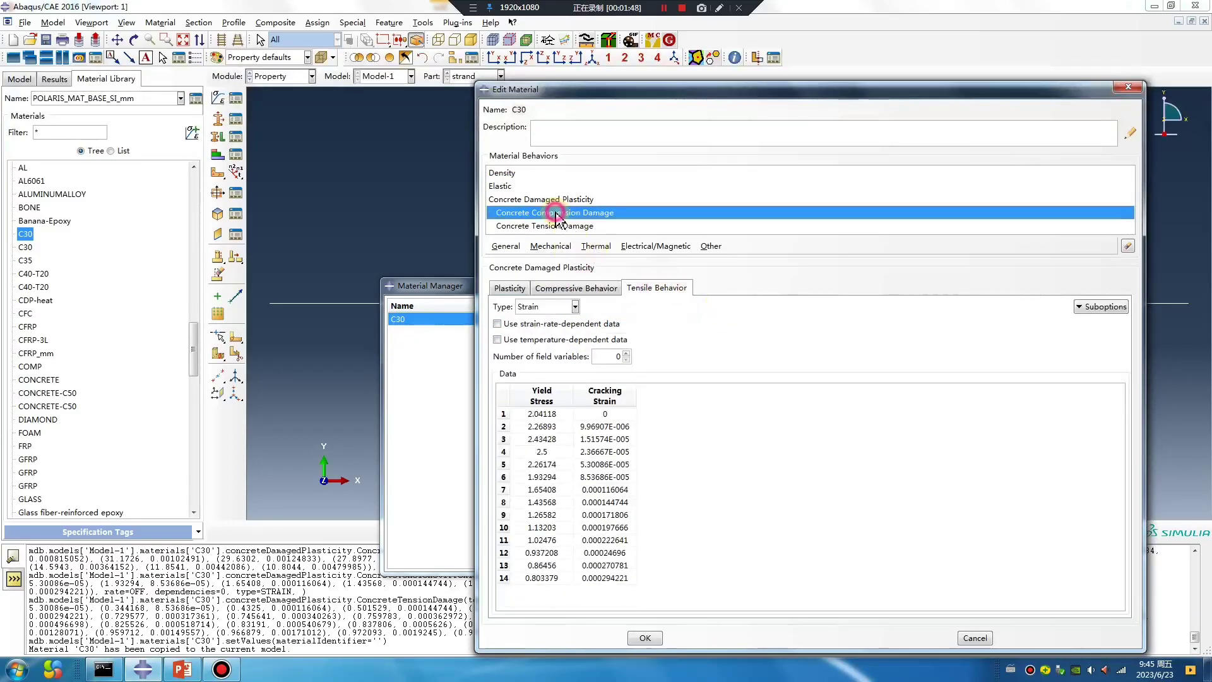
left_click_drag(890, 467, 1065, 654)
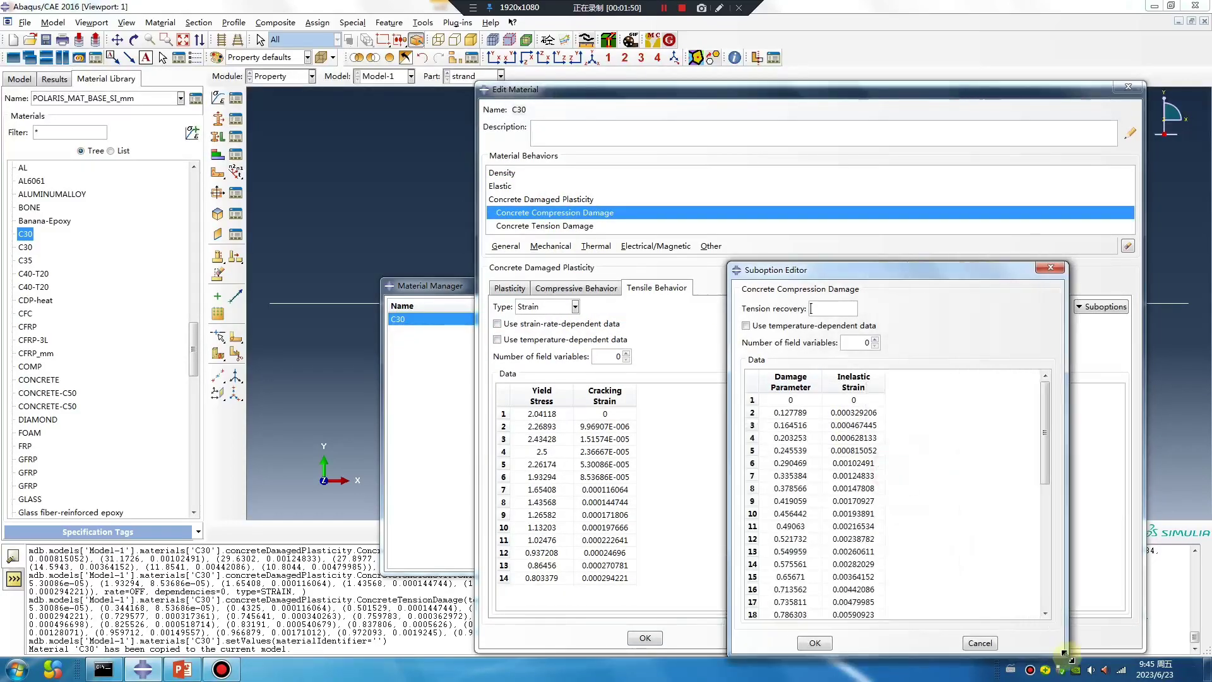
left_click_drag(1045, 442, 1051, 572)
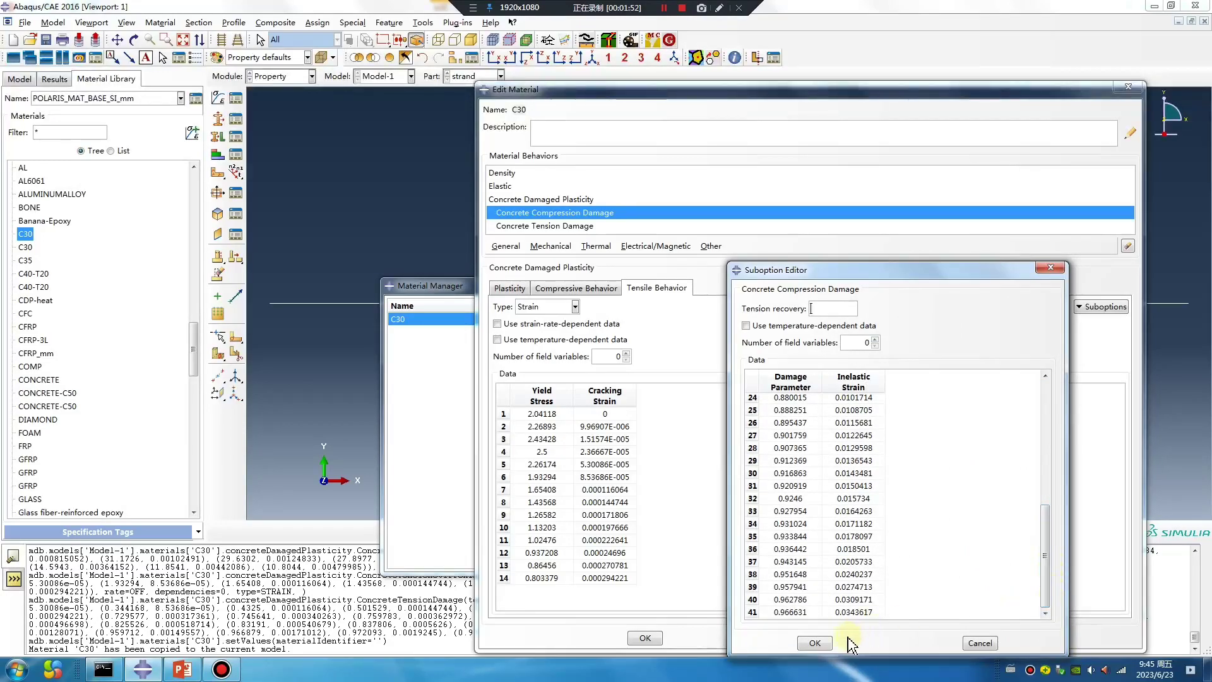
left_click(815, 642)
left_click(559, 226)
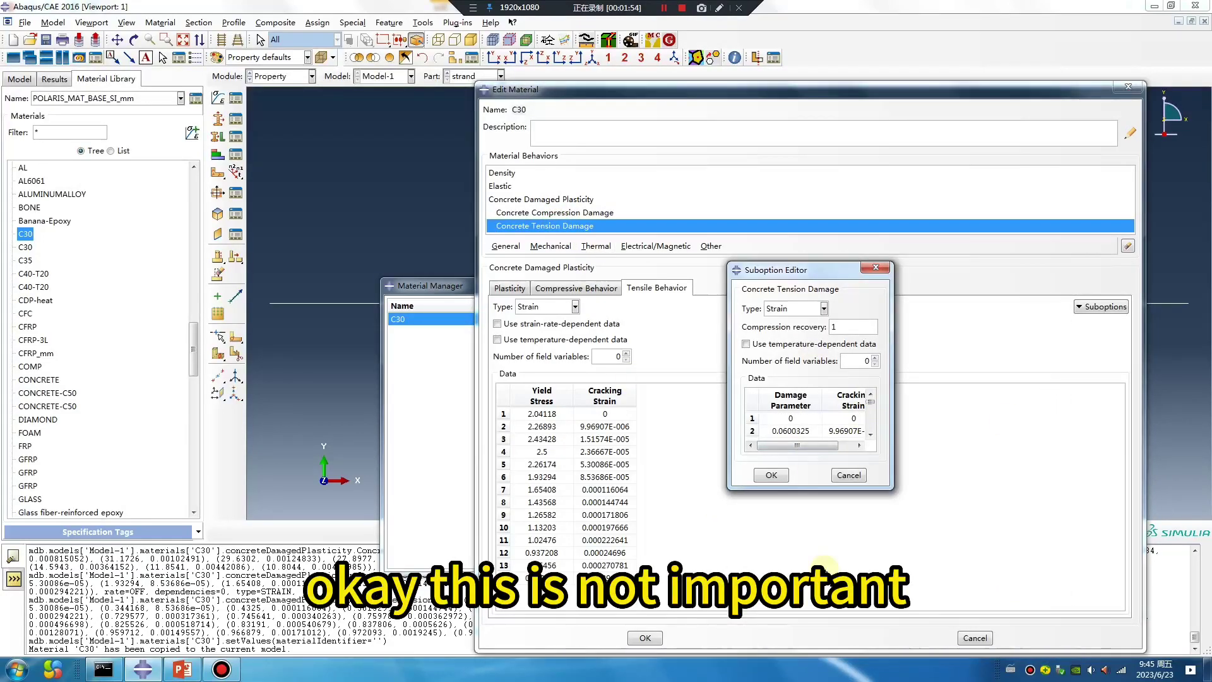
left_click(772, 474)
left_click(645, 638)
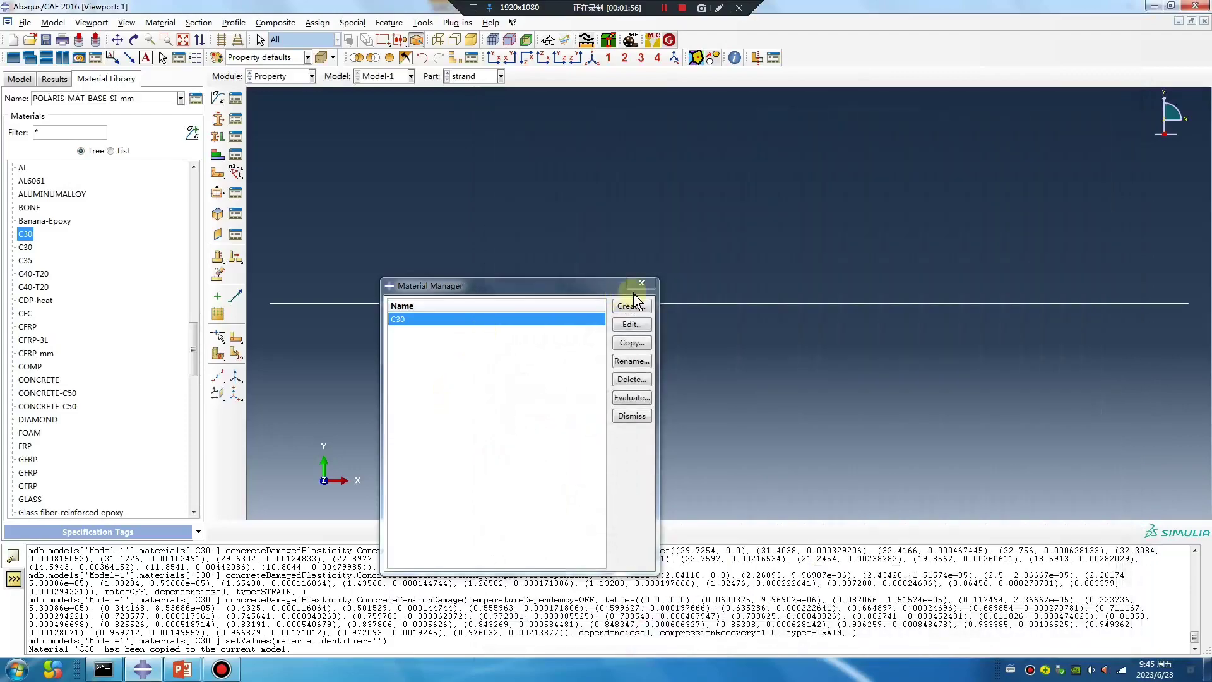
left_click(645, 282)
Step: Create a solid, homogeneous section that uses the C30 material
left_click(217, 119)
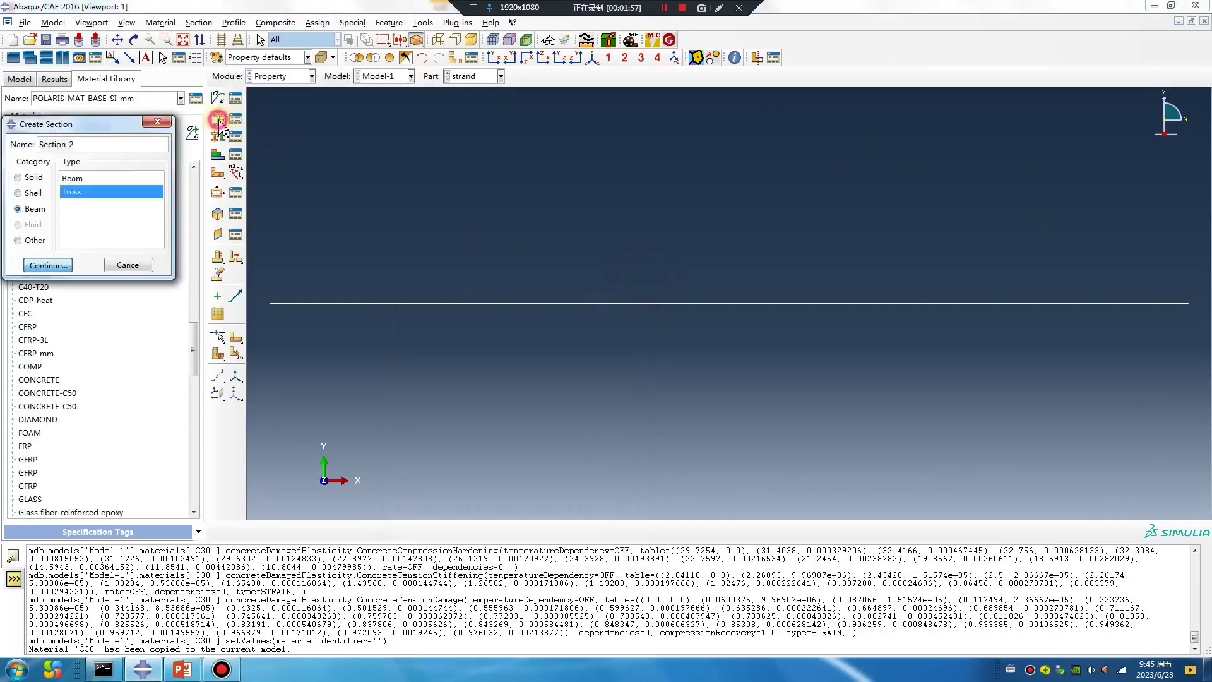
left_click(42, 178)
left_click(47, 264)
left_click(51, 238)
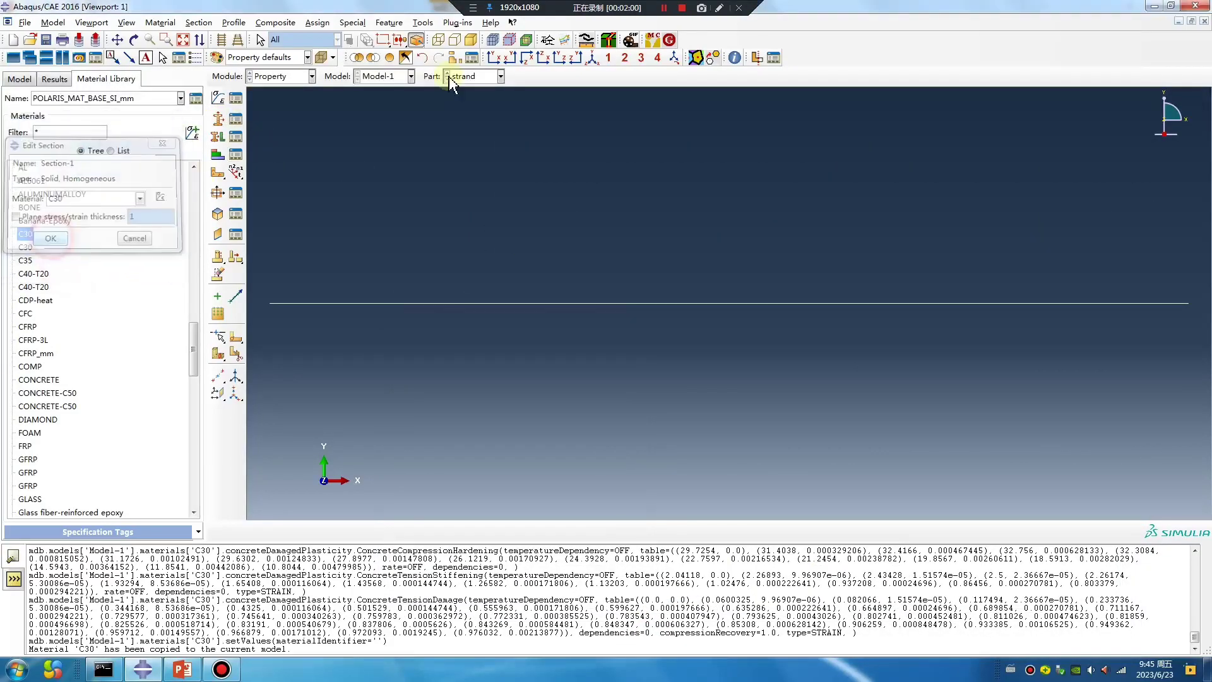
Step: Display the concrete part and assign the C30 solid section to the whole beam
left_click(467, 77)
left_click(470, 92)
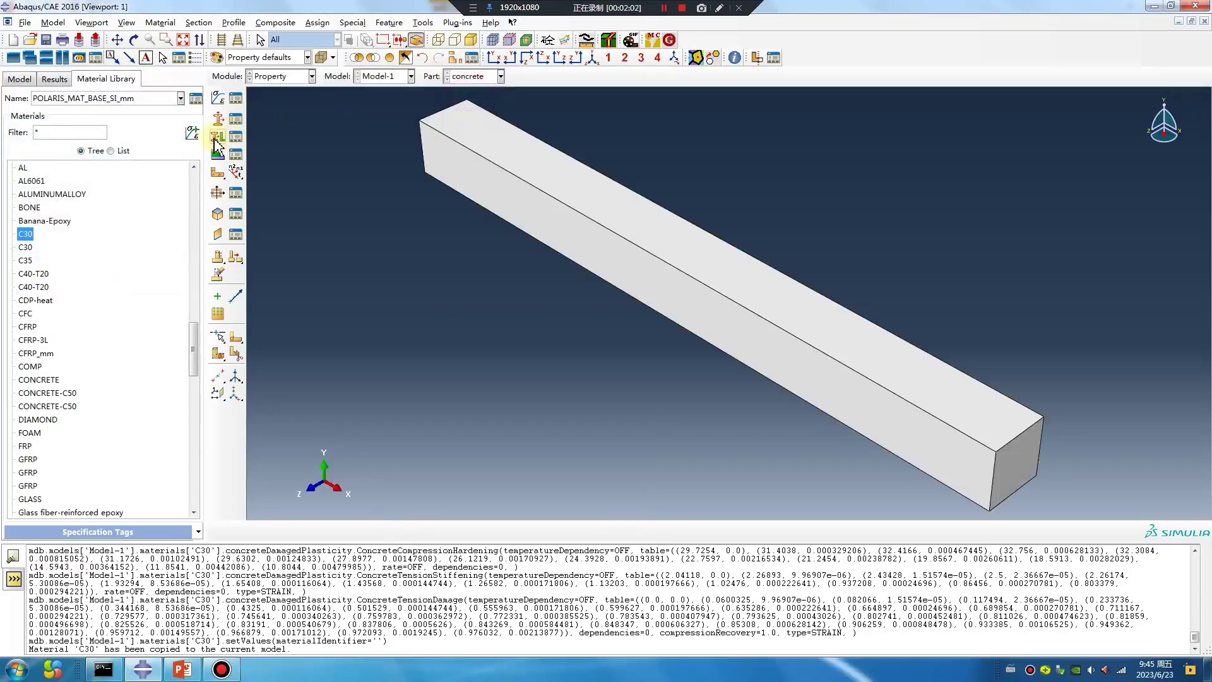
left_click(217, 136)
left_click(501, 203)
middle_click(426, 306)
left_click(48, 323)
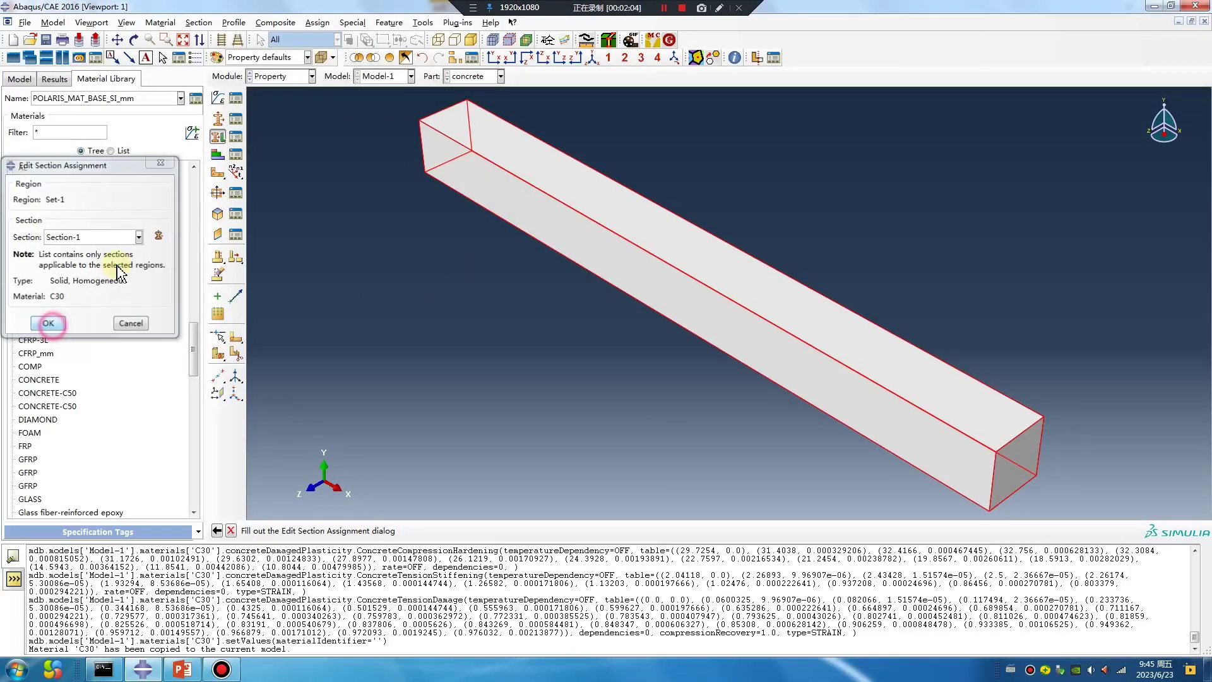
Step: Create a material named strand with isotropic elasticity, Young's modulus 2.06e5 and Poisson's ratio 0.3
left_click(217, 98)
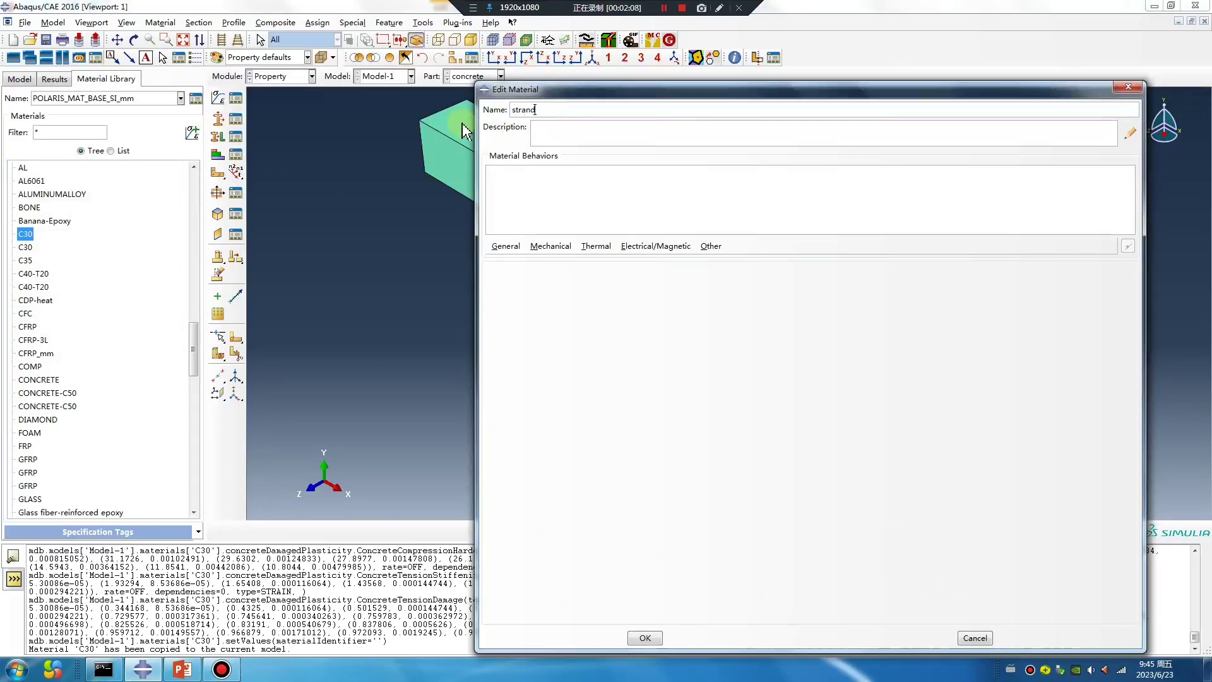
left_click(548, 247)
mouse_move(556, 261)
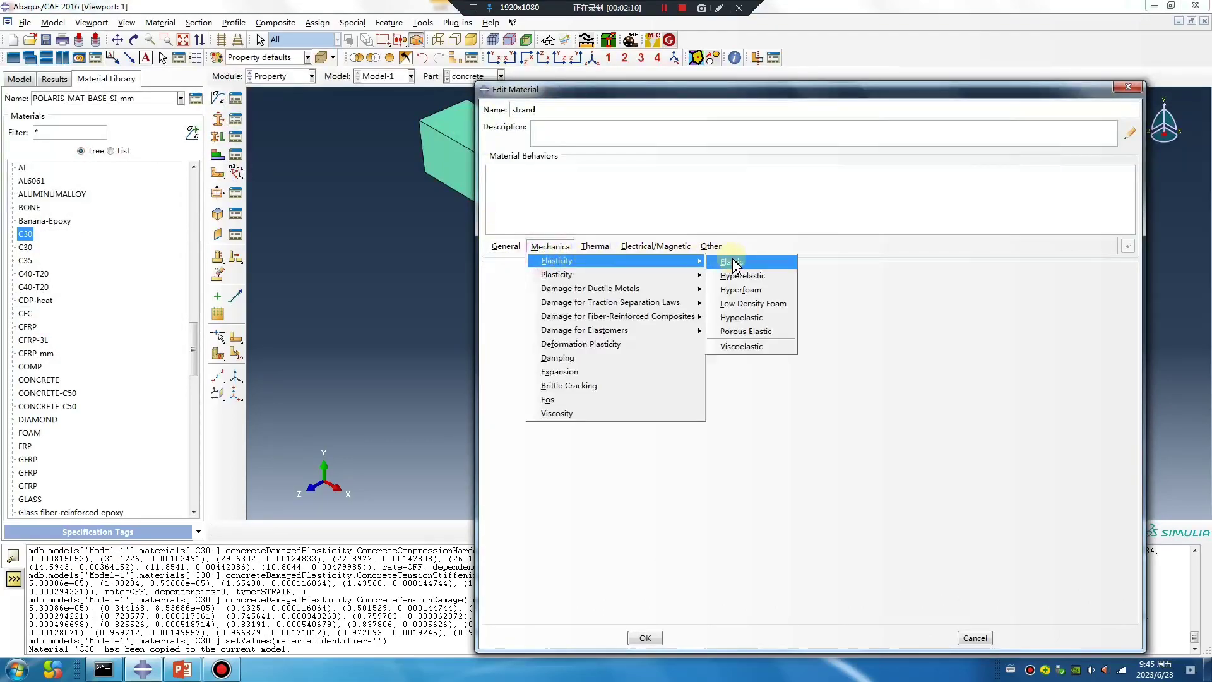
left_click(732, 261)
left_click(534, 428)
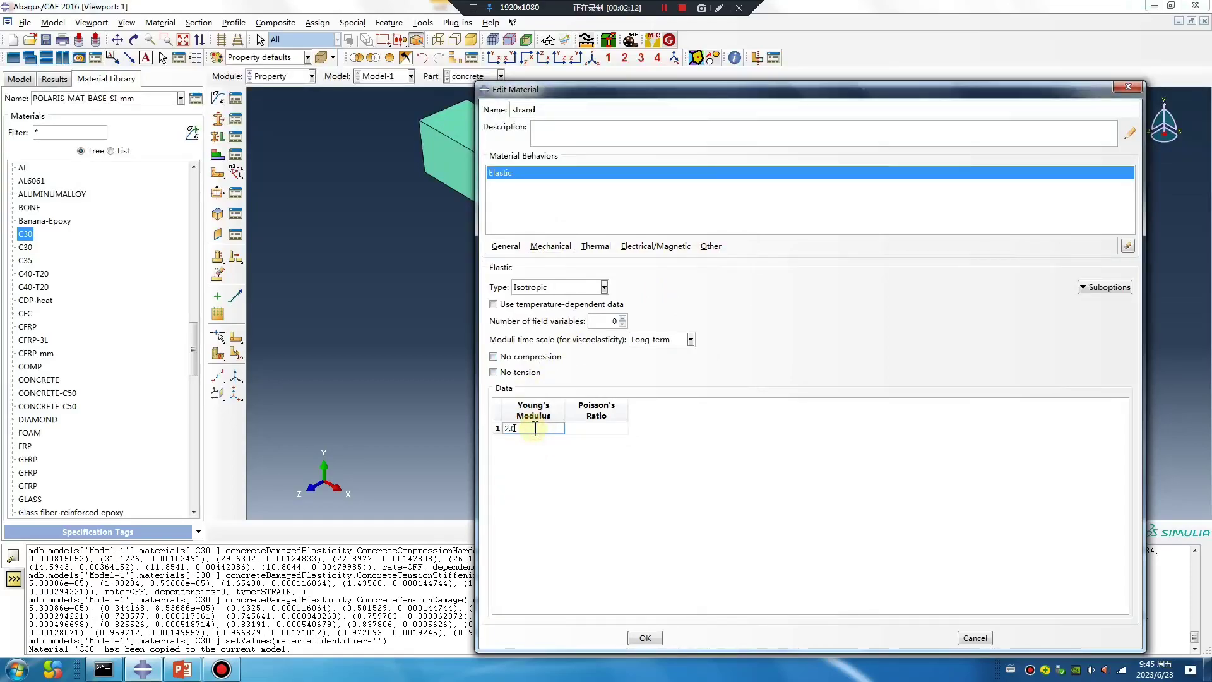
left_click(595, 431)
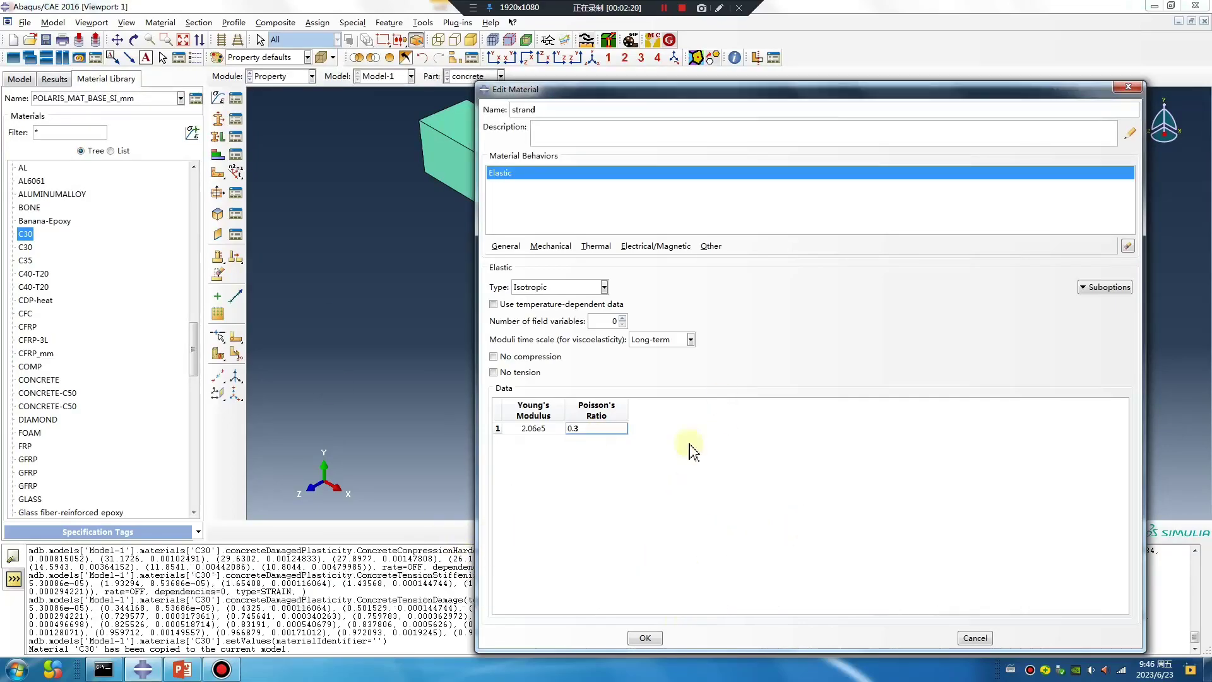
Step: Add isotropic thermal expansion with a coefficient of 1.2e-5 to the strand material and save it
left_click(551, 246)
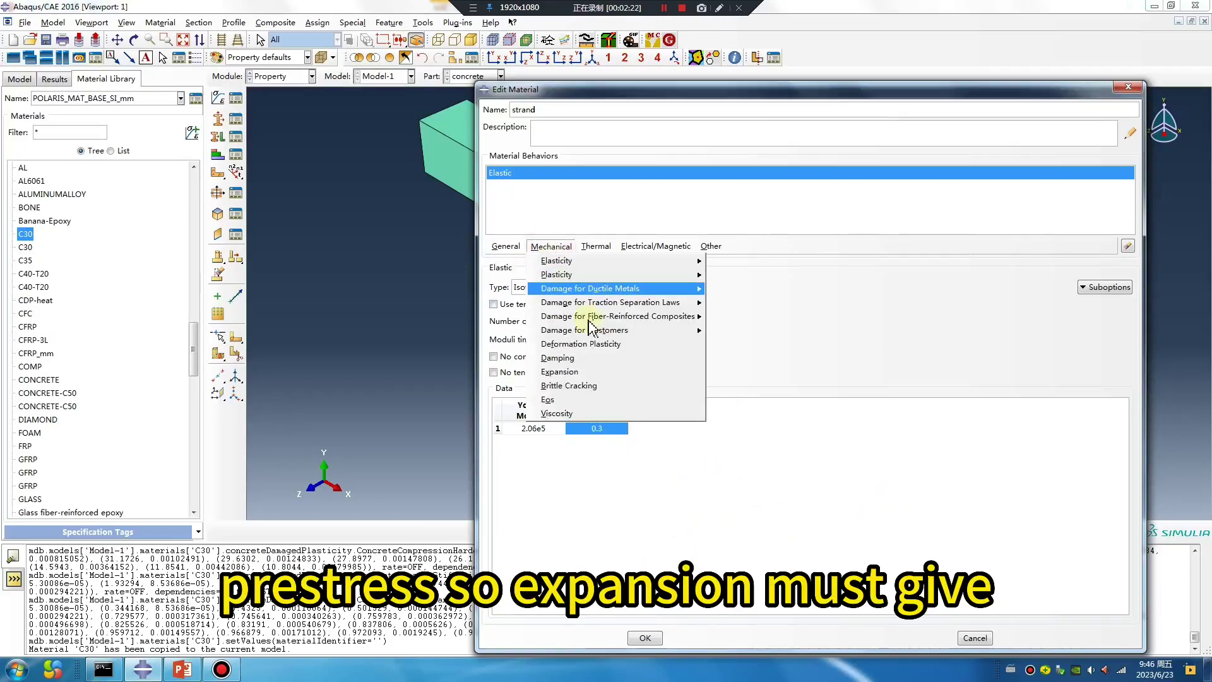
left_click(604, 371)
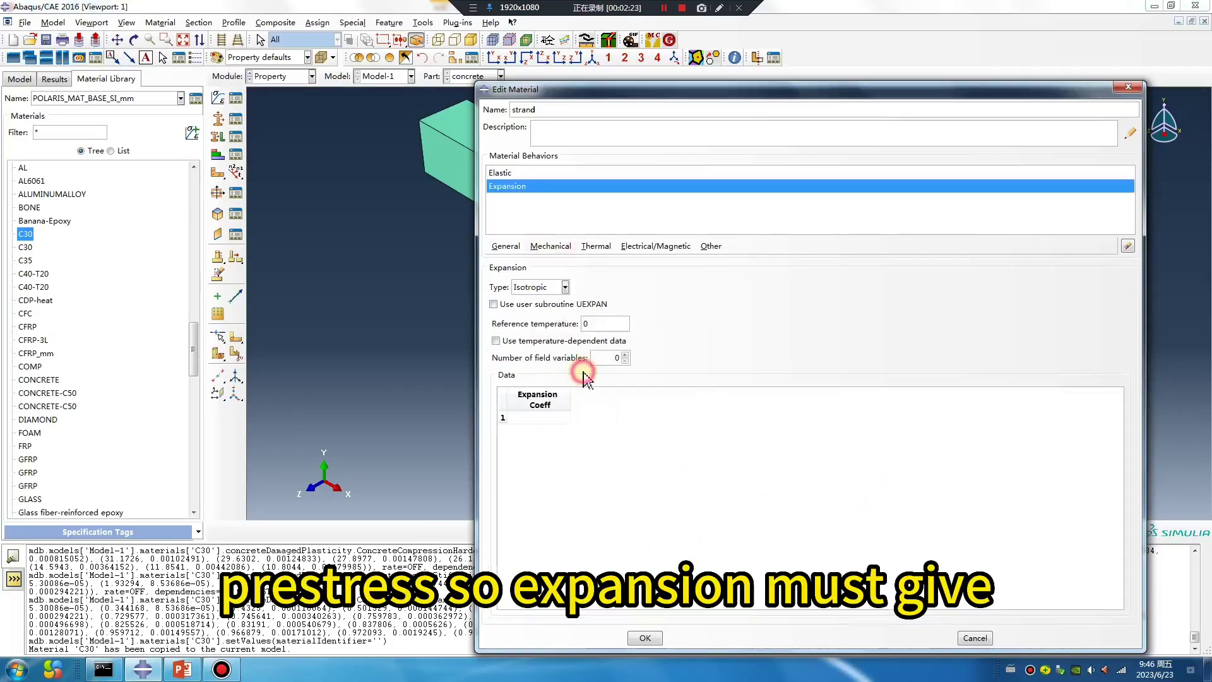
left_click(543, 419)
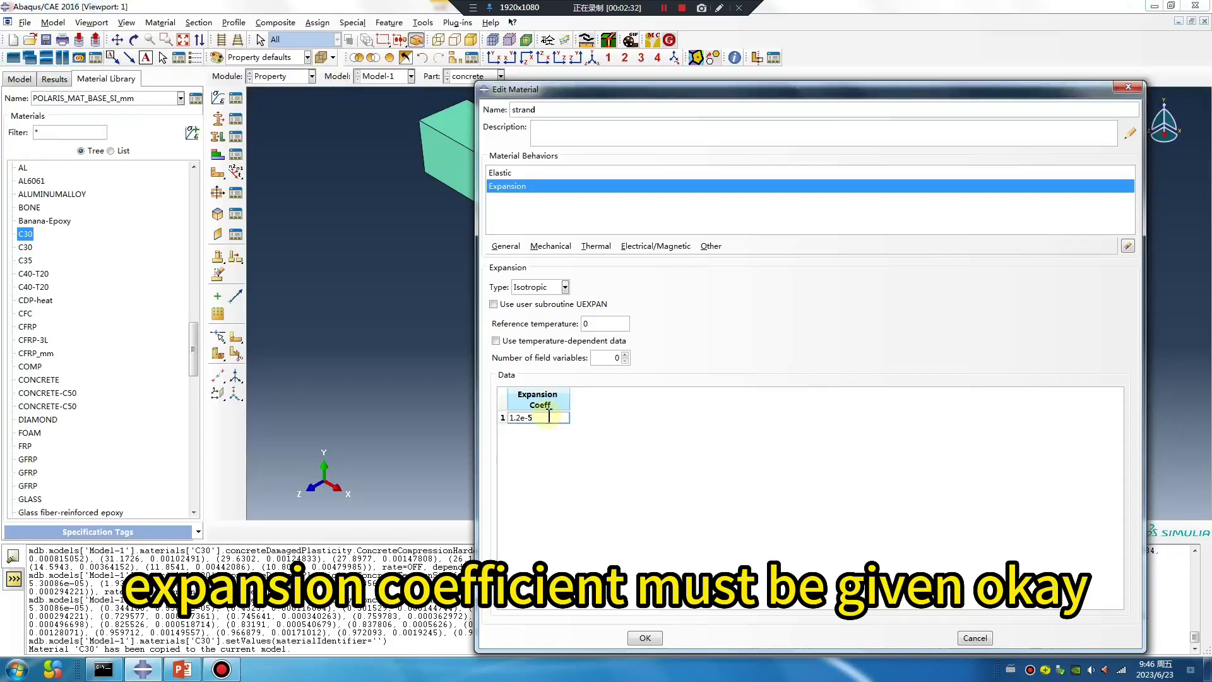
left_click(645, 637)
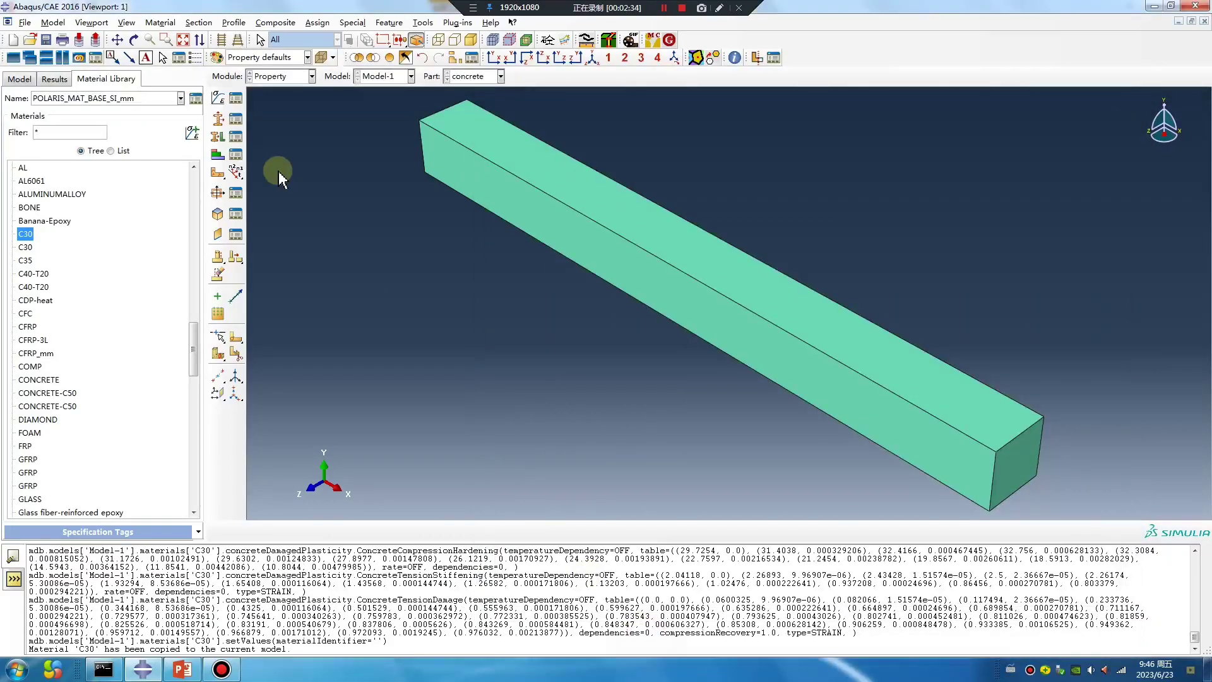
Step: Create a truss section with cross-sectional area 1.2 that uses the strand material
left_click(217, 119)
left_click(28, 210)
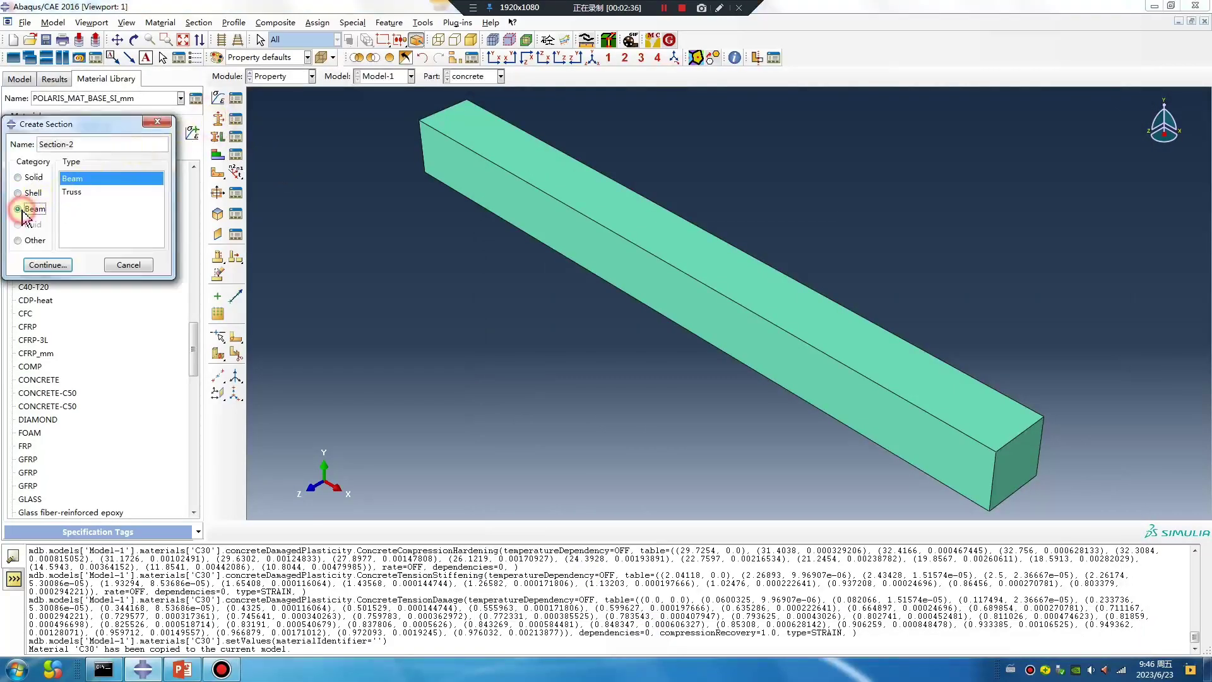
left_click(75, 191)
left_click(47, 265)
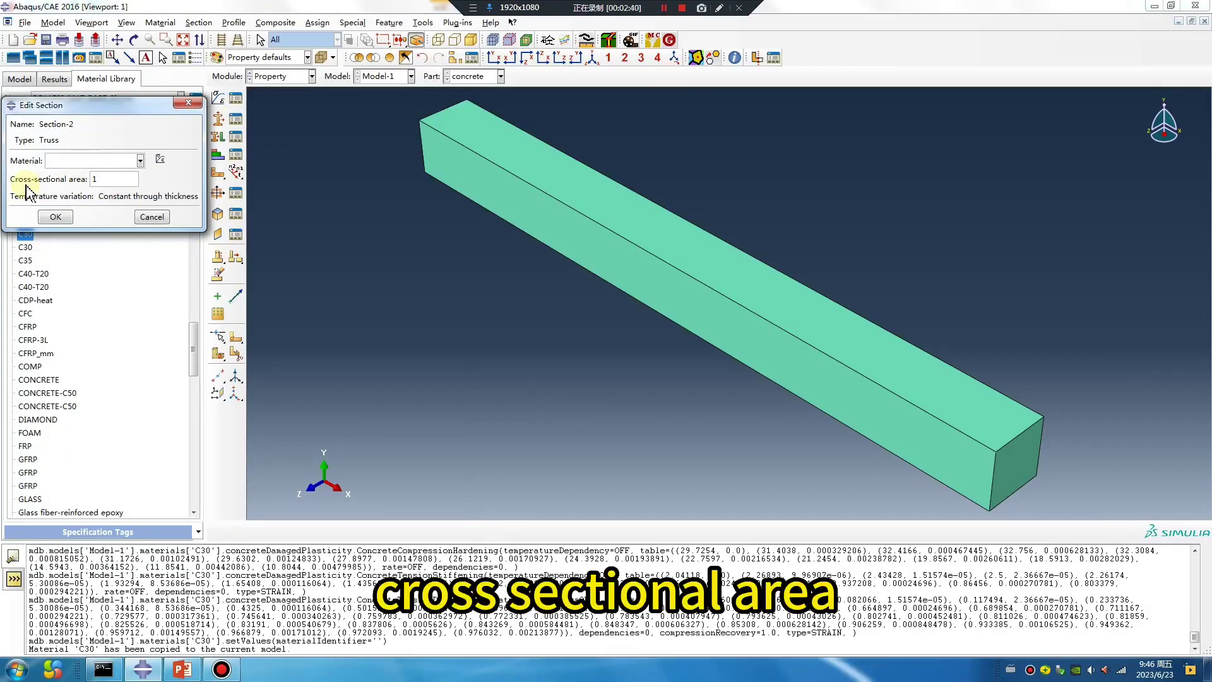
double_click(110, 180)
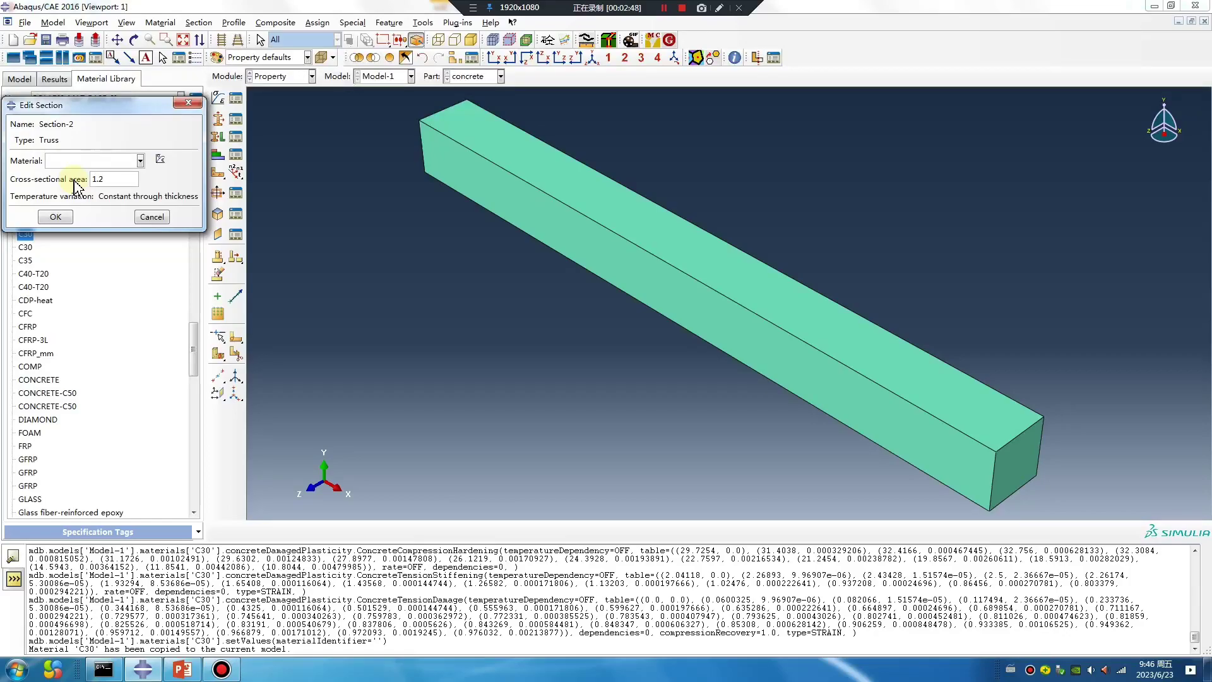
left_click(66, 161)
left_click(75, 187)
left_click(56, 217)
Step: Display the strand part and select its whole wire for a section assignment
left_click(483, 76)
left_click(470, 102)
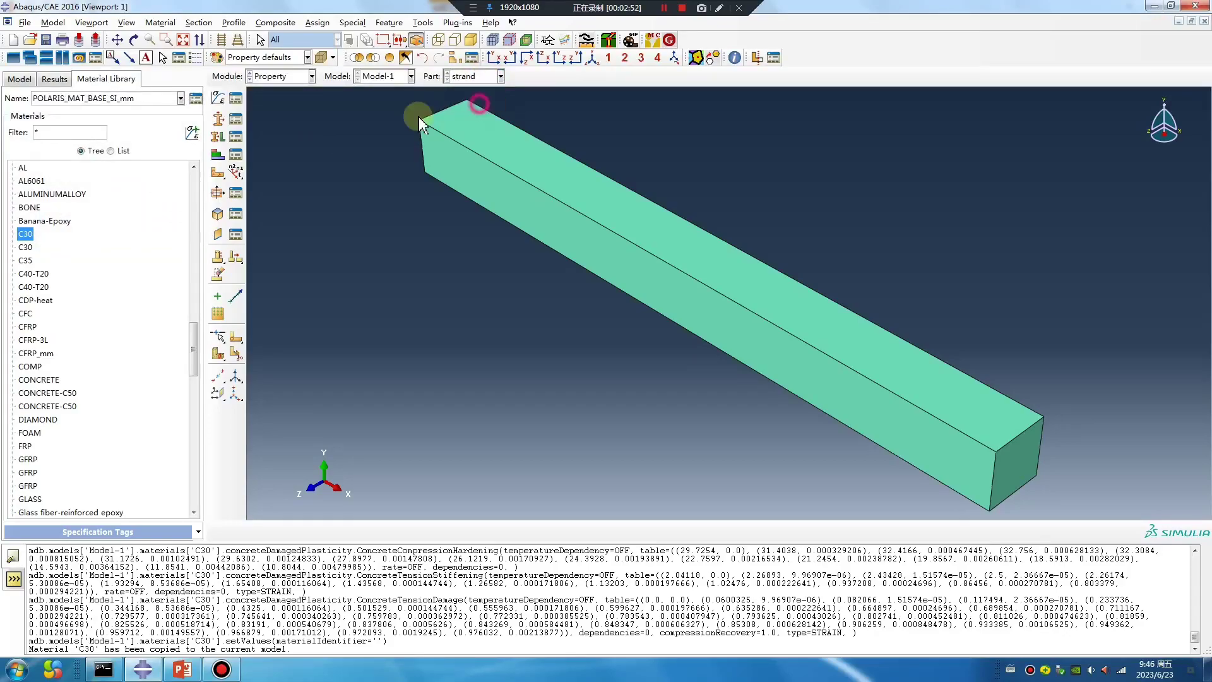
left_click(217, 137)
left_click_drag(401, 230, 816, 384)
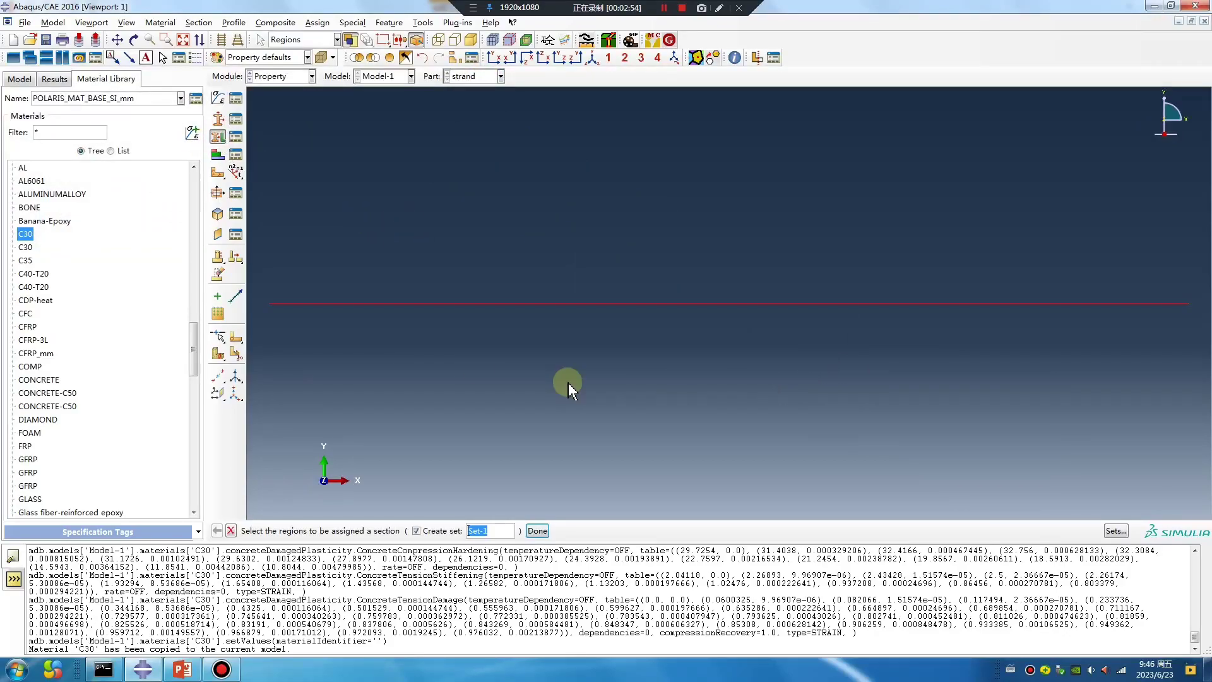
Step: Open the section sketch of the strand part's wire feature for editing
left_click(19, 79)
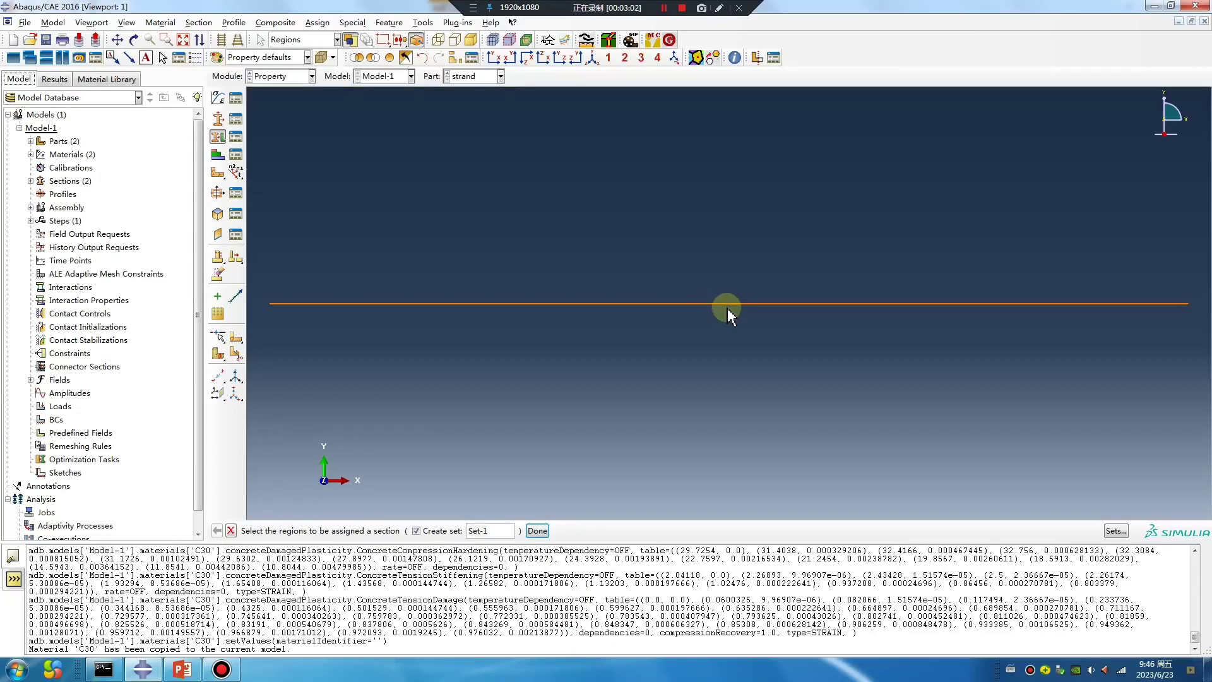
left_click(31, 141)
left_click(42, 167)
left_click(53, 180)
left_click(64, 194)
double_click(95, 207)
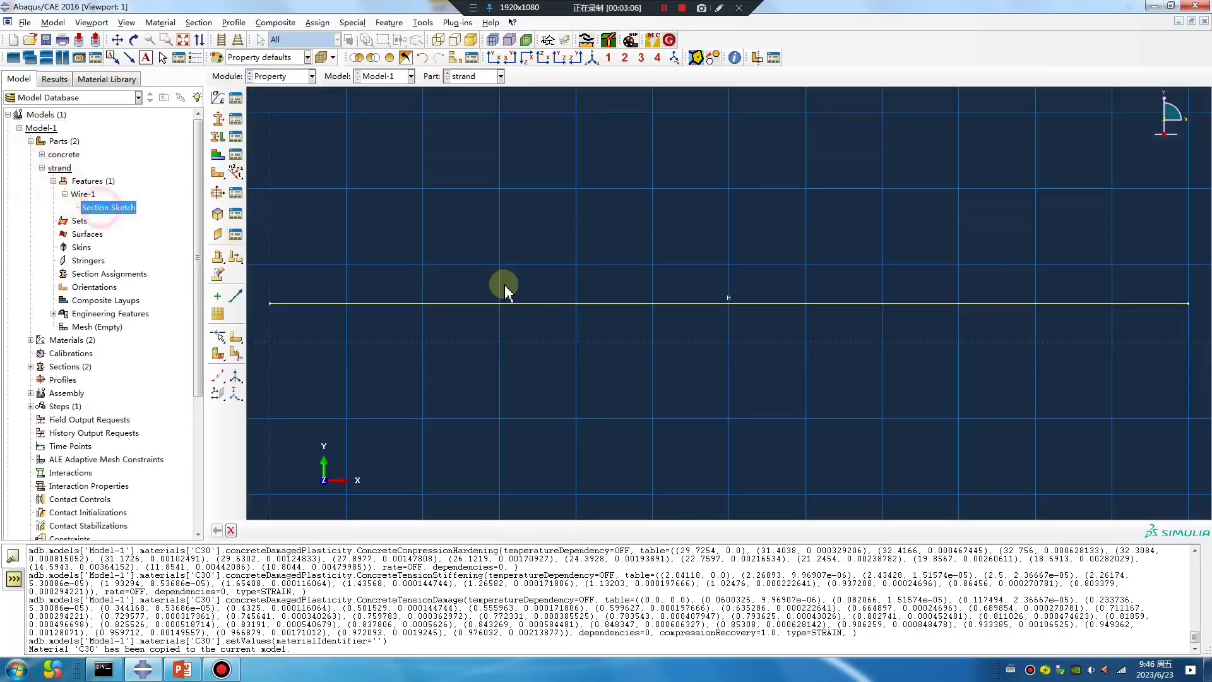
scroll(442, 366, "down", 2)
scroll(600, 336, "up", 4)
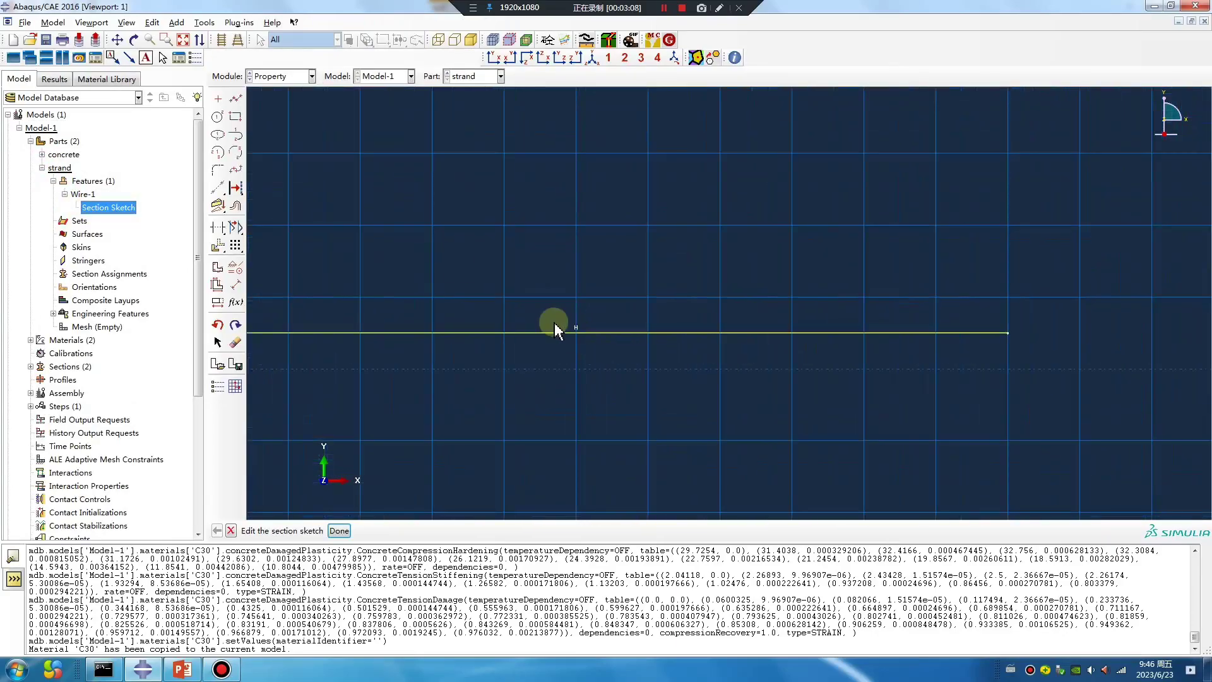
Step: Draw two short vertical lines rising from the strand line, at x 30 and about x 30.41
left_click(237, 99)
scroll(576, 333, "up", 3)
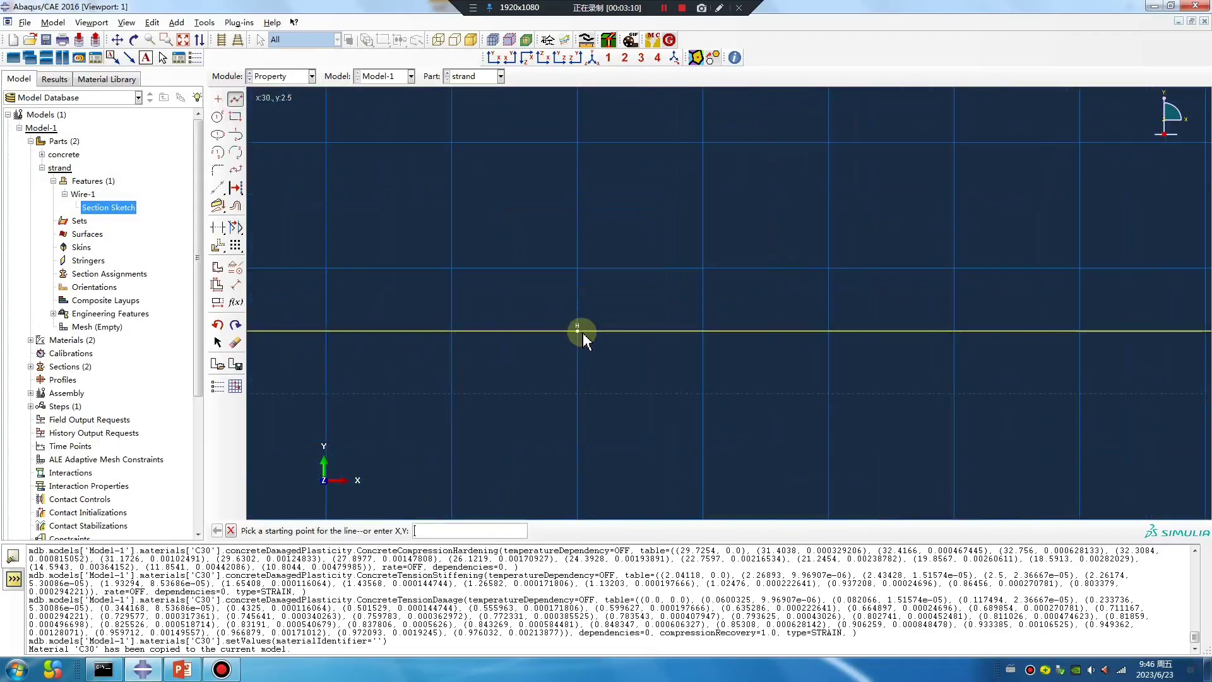
left_click(577, 330)
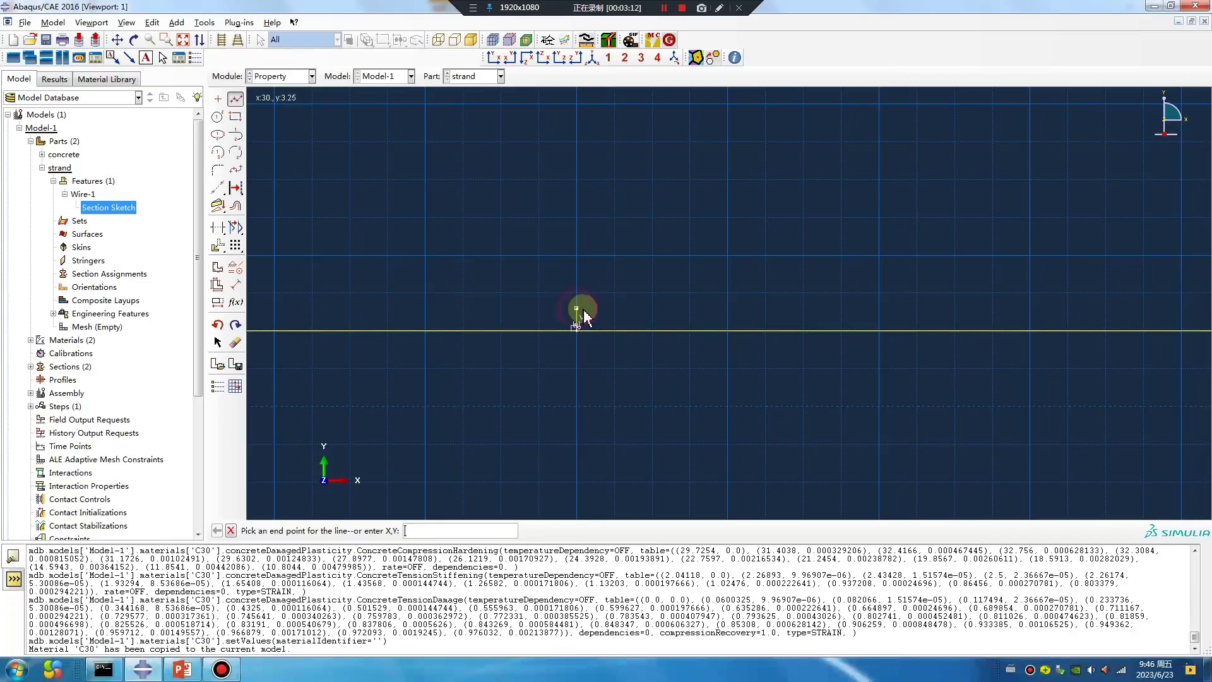
left_click(236, 99)
left_click(236, 99)
scroll(621, 318, "up", 1)
scroll(577, 342, "up", 2)
left_click(576, 290)
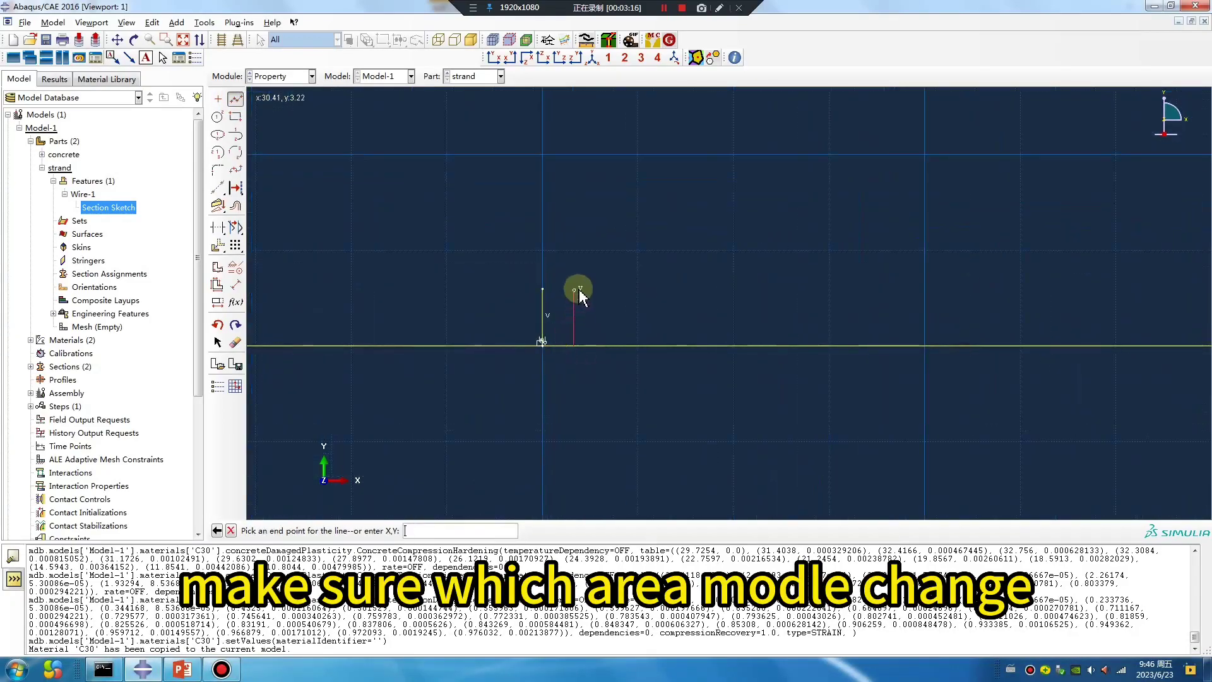
left_click(576, 287)
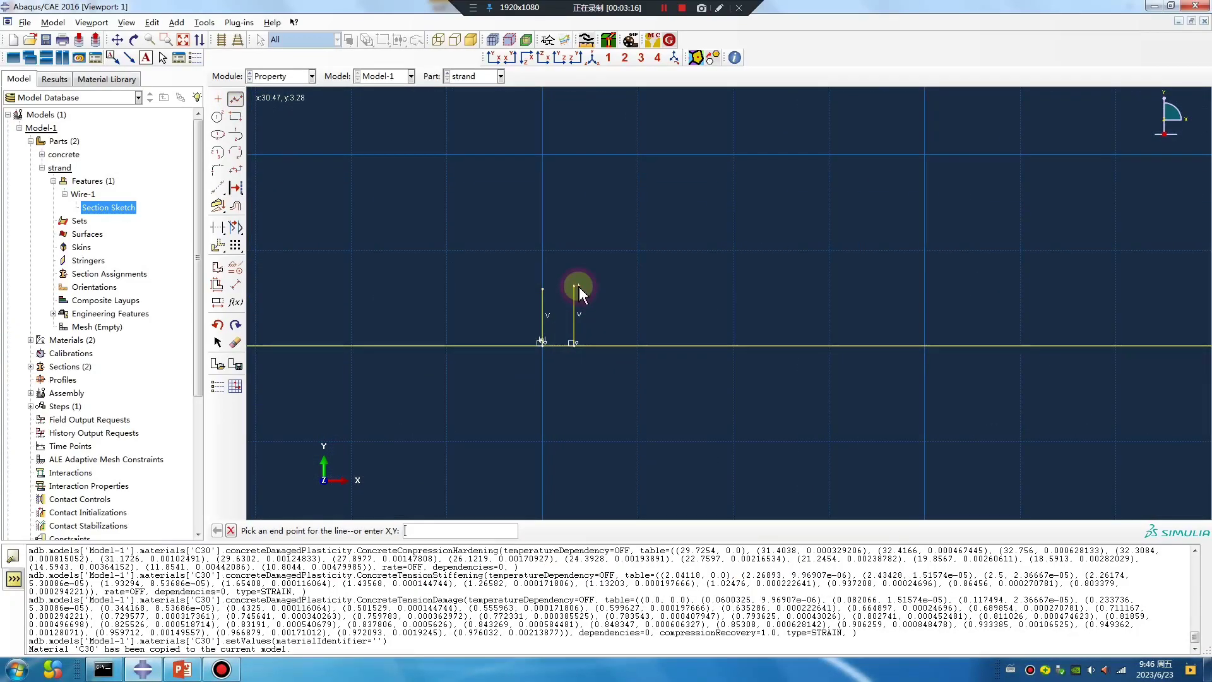
Step: Trim away both short vertical lines above the strand
left_click(218, 228)
left_click(543, 317)
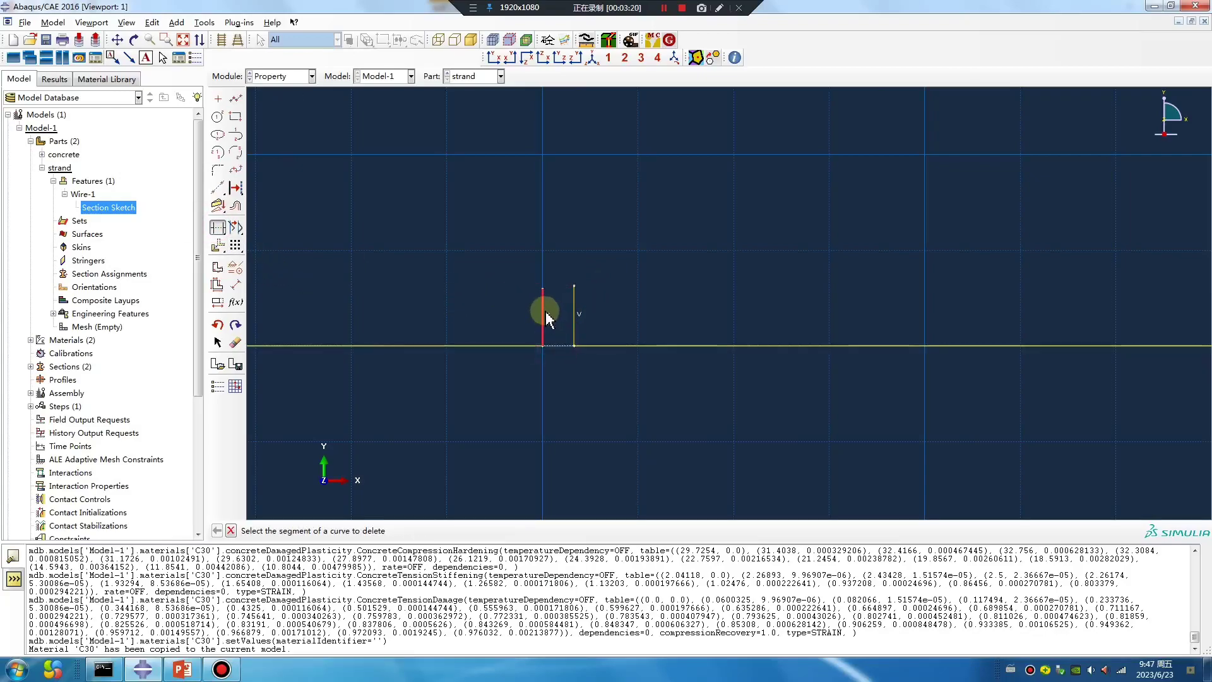
left_click(576, 298)
Step: Draw a line along the strand from x 30 to about x 30.41, then finish the section sketch
left_click(235, 98)
left_click(543, 346)
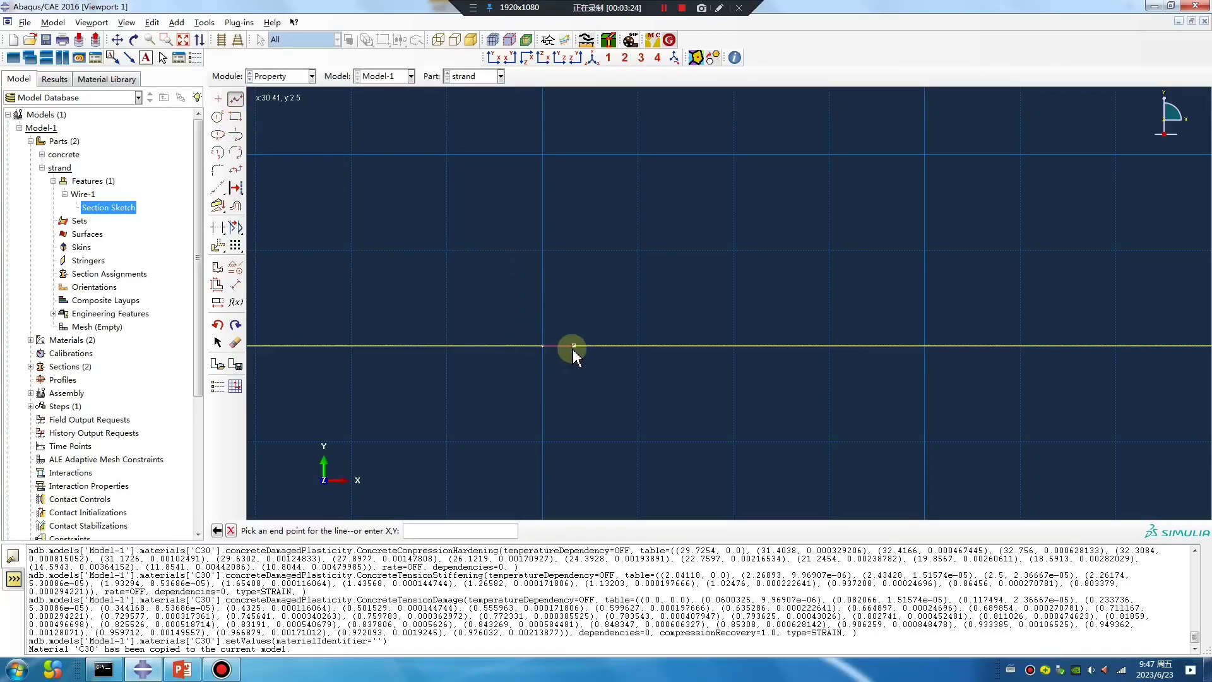
middle_click(452, 474)
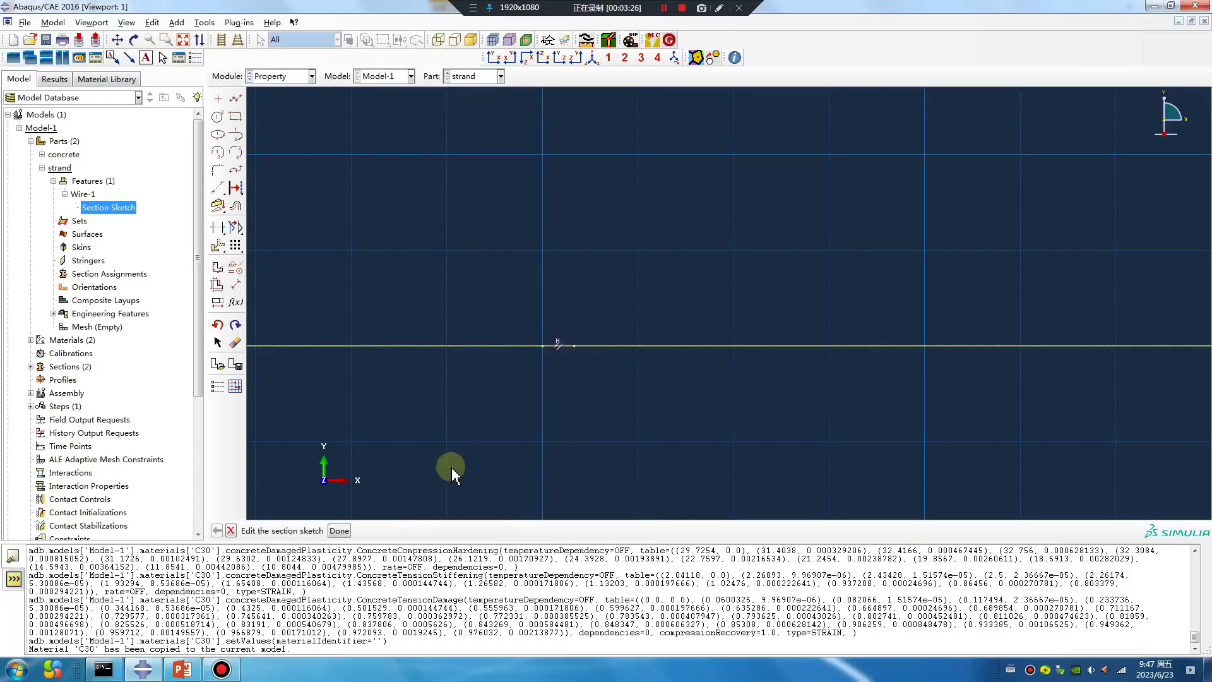
middle_click(452, 474)
left_click(63, 153)
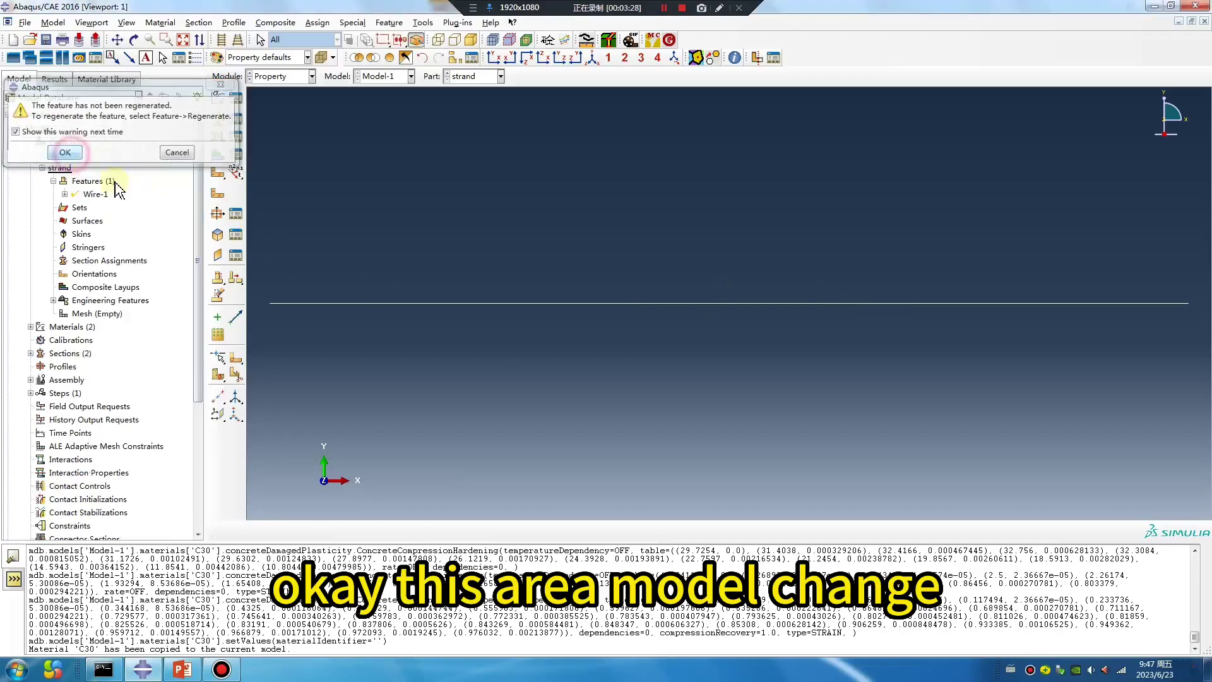
Step: Regenerate the strand part's features with the edited sketch
double_click(82, 182)
left_click(27, 181)
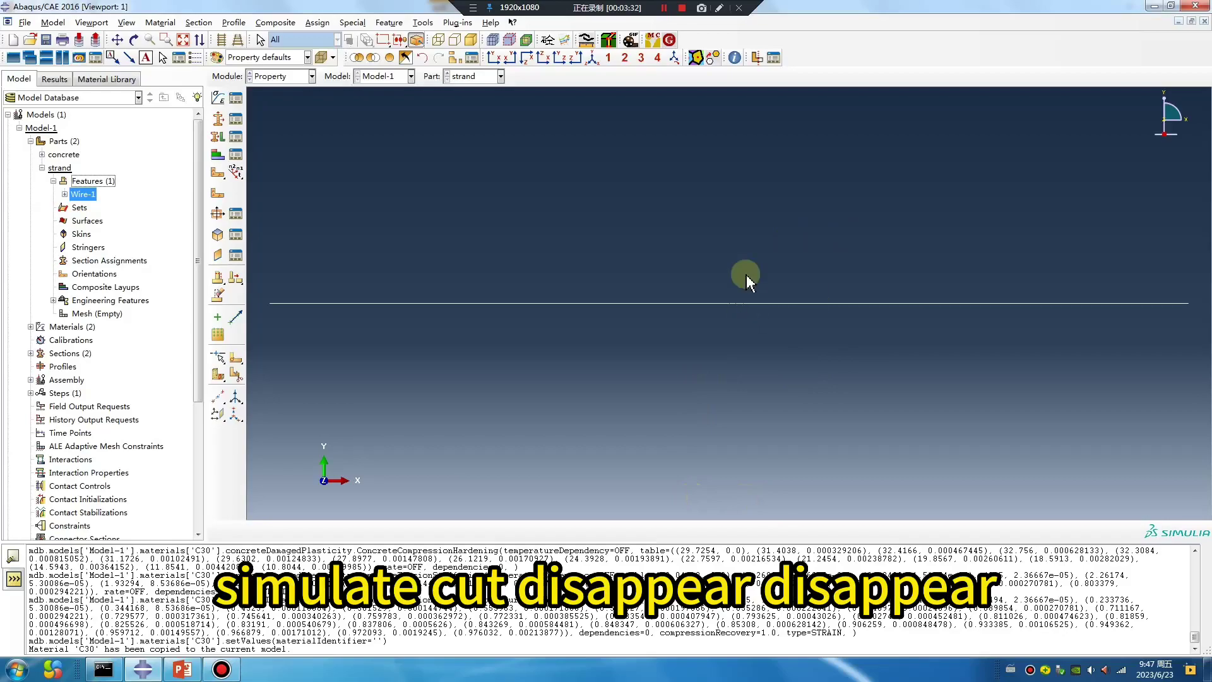
scroll(730, 306, "up", 2)
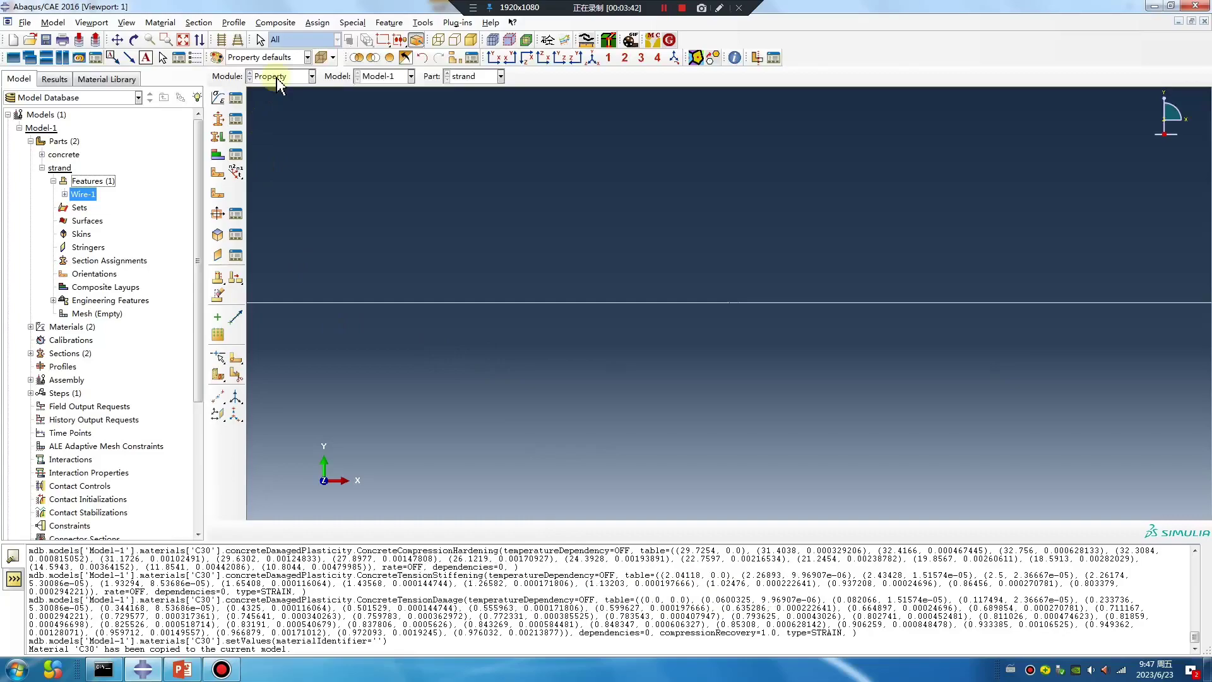
Step: Assign the truss section to the whole strand wire
left_click(235, 120)
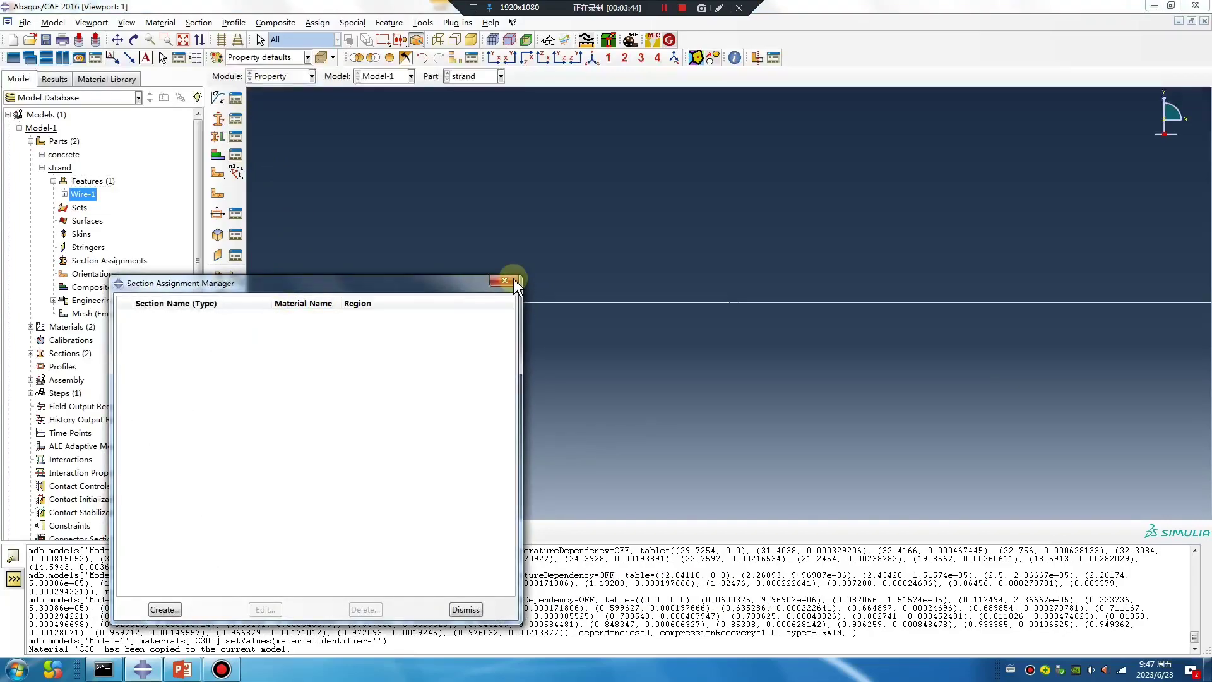
left_click(514, 278)
left_click(228, 137)
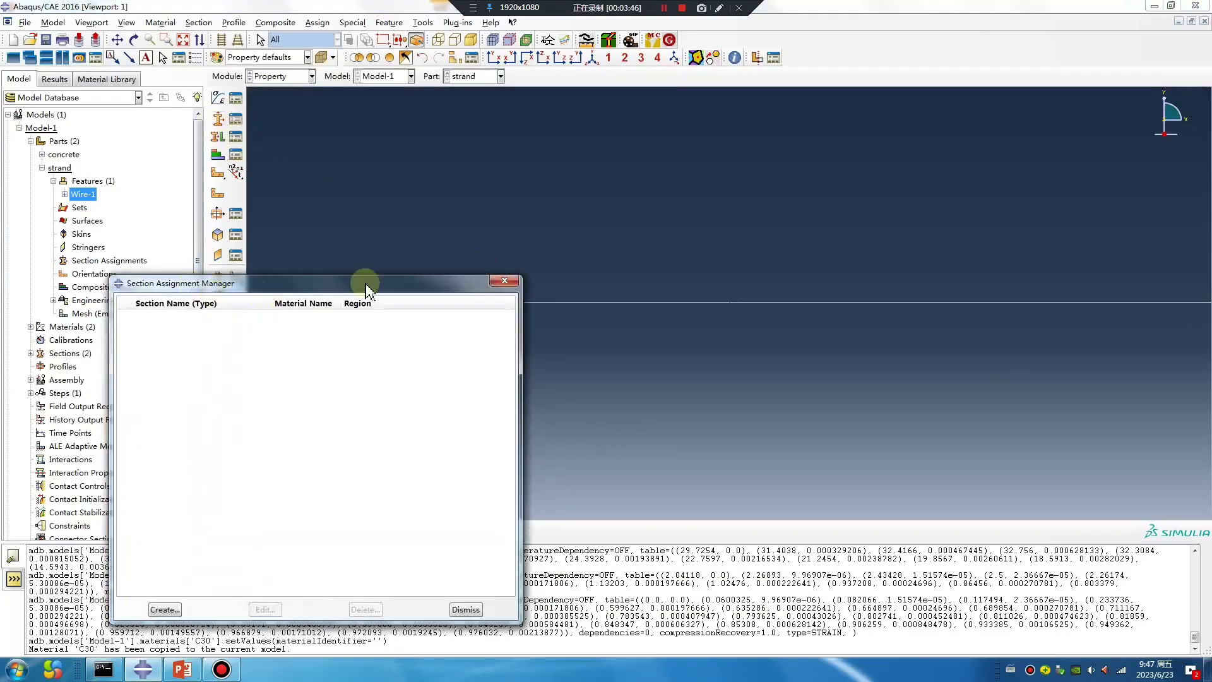
left_click(506, 283)
left_click(225, 137)
left_click_drag(411, 211, 1084, 389)
middle_click(928, 429)
left_click(54, 325)
Step: Create two consecutive Static, General steps, Step-1 and Step-2, with default settings
left_click(280, 76)
left_click(272, 116)
left_click(280, 76)
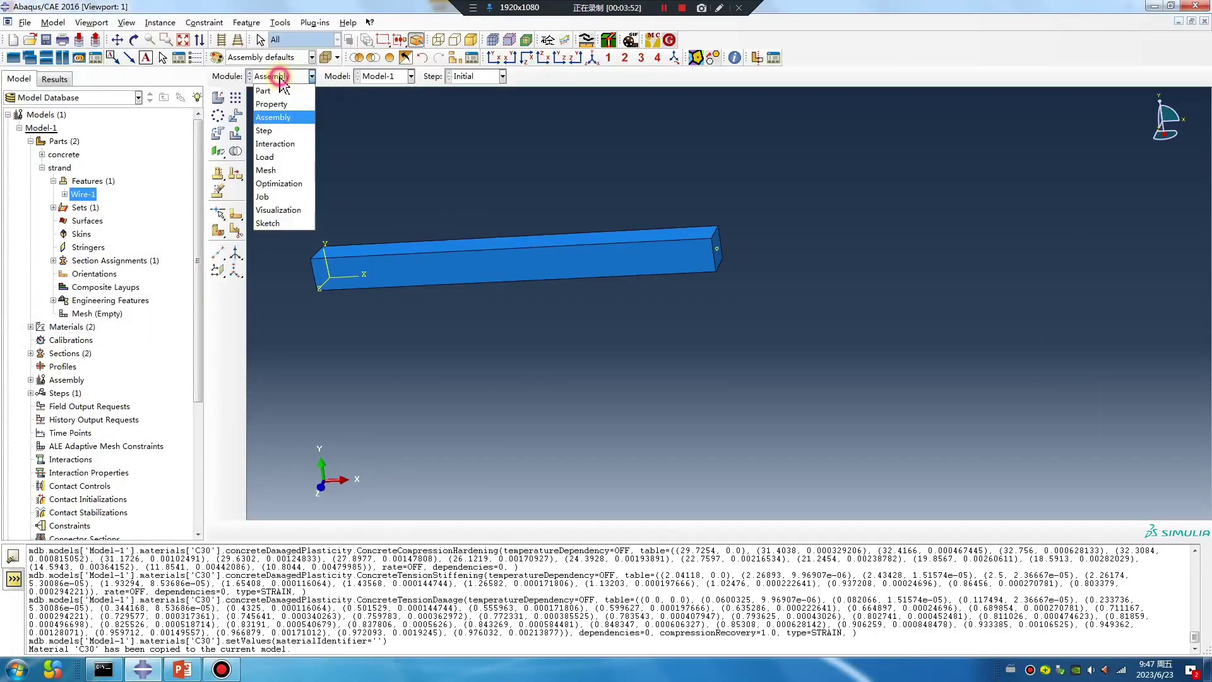
left_click(265, 130)
left_click(218, 97)
left_click(413, 430)
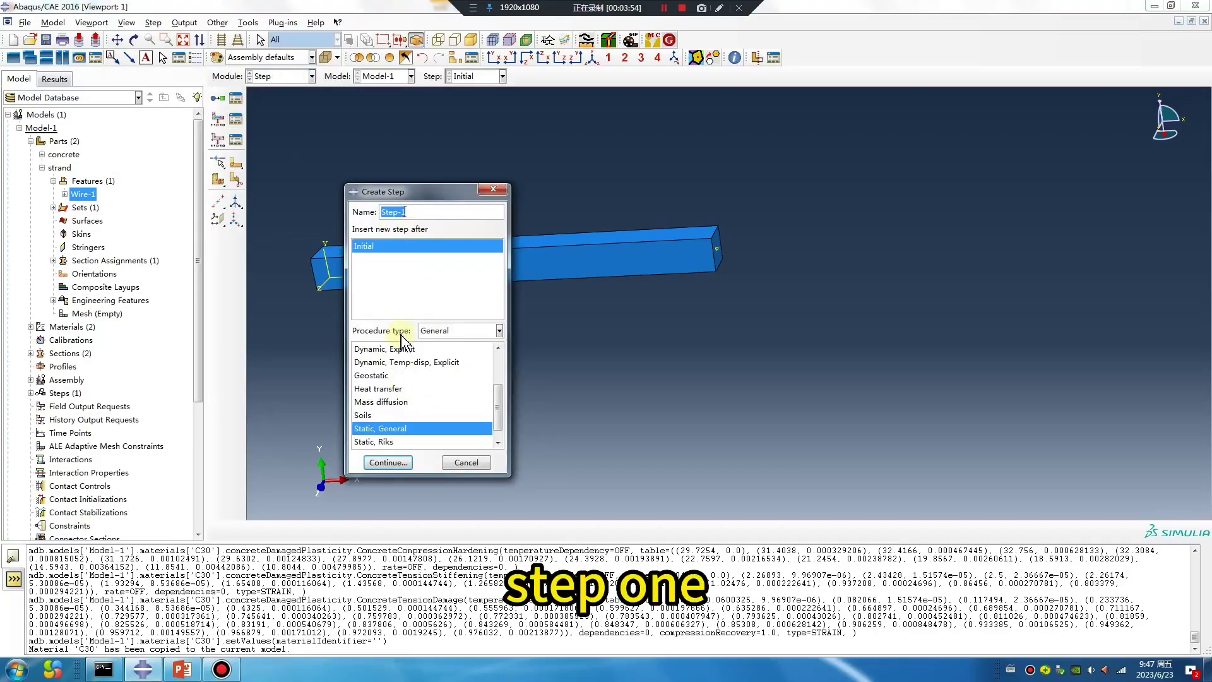
left_click(390, 463)
left_click(393, 595)
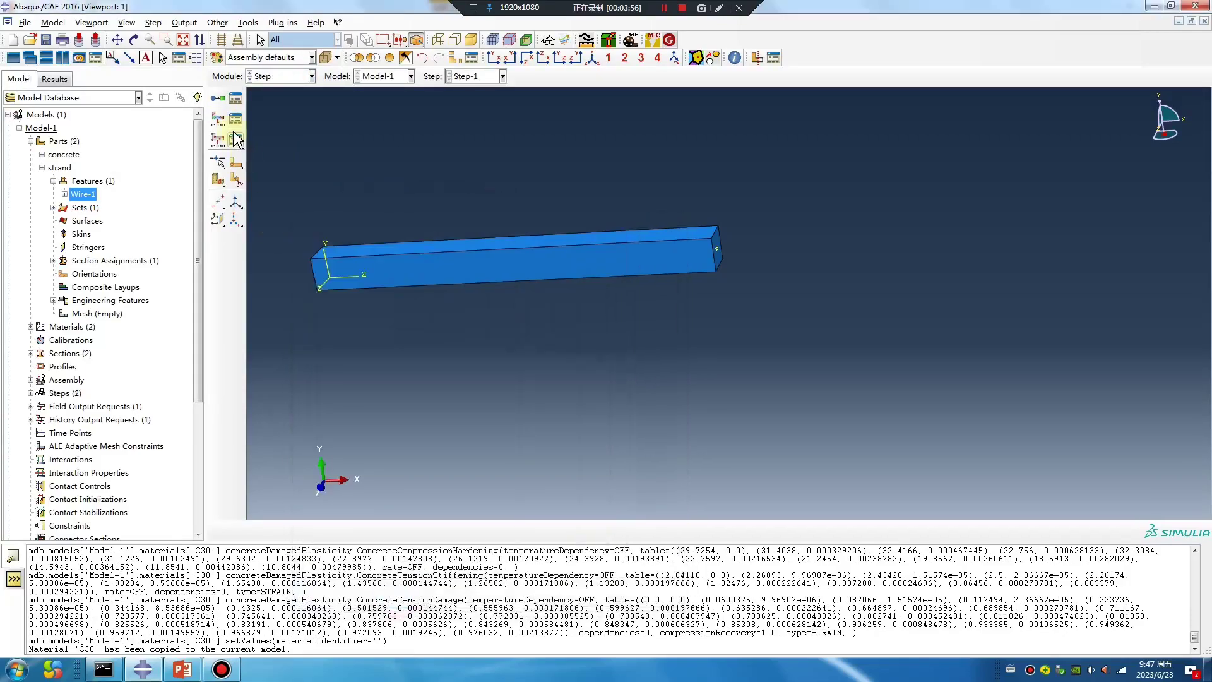
left_click(218, 98)
left_click(388, 463)
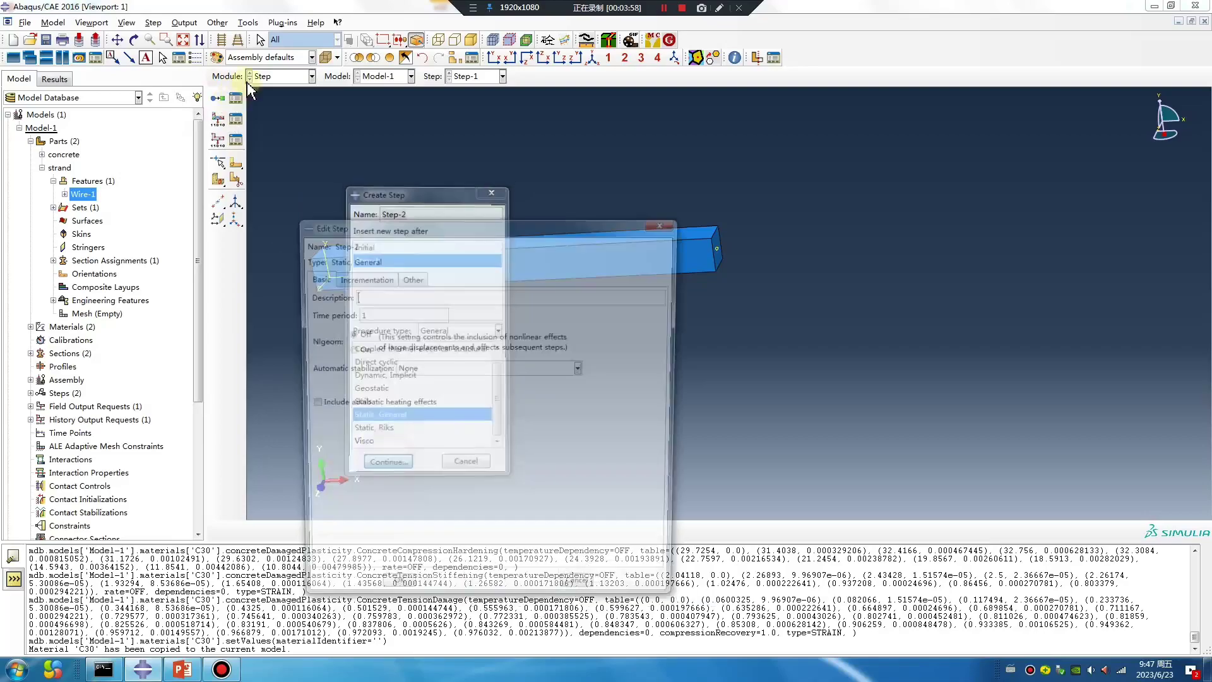
Step: Switch to the Interaction module
left_click(281, 75)
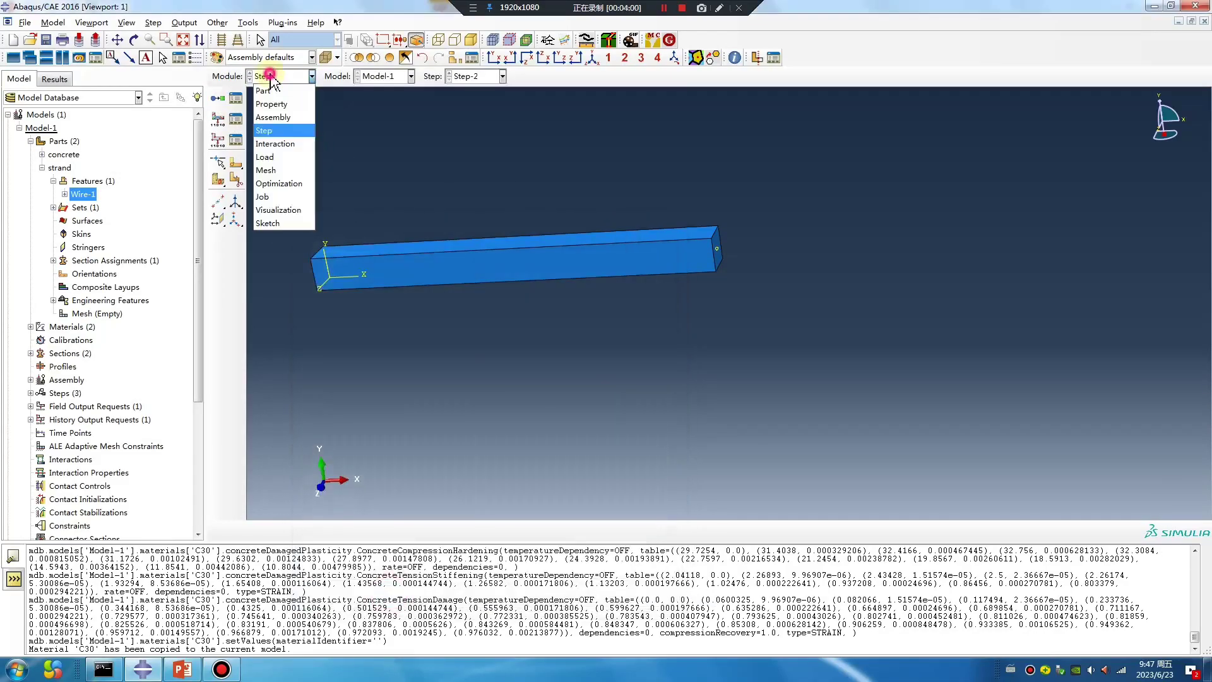
left_click(280, 150)
left_click(219, 143)
left_click(51, 214)
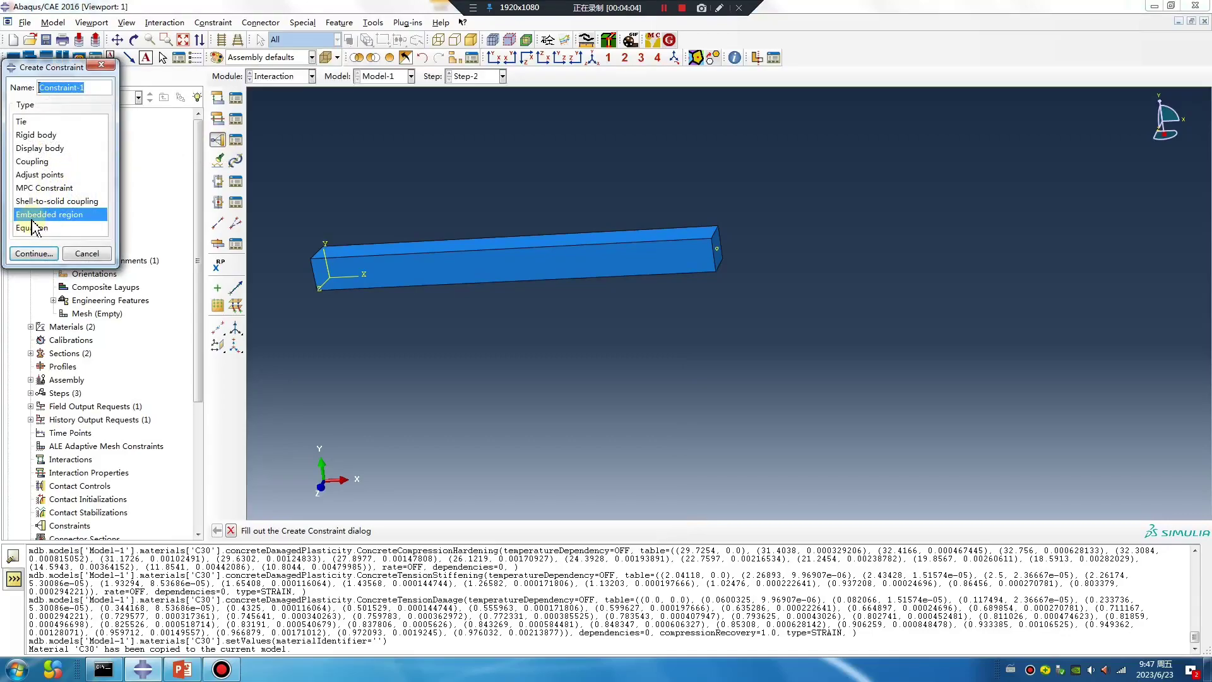
left_click(53, 247)
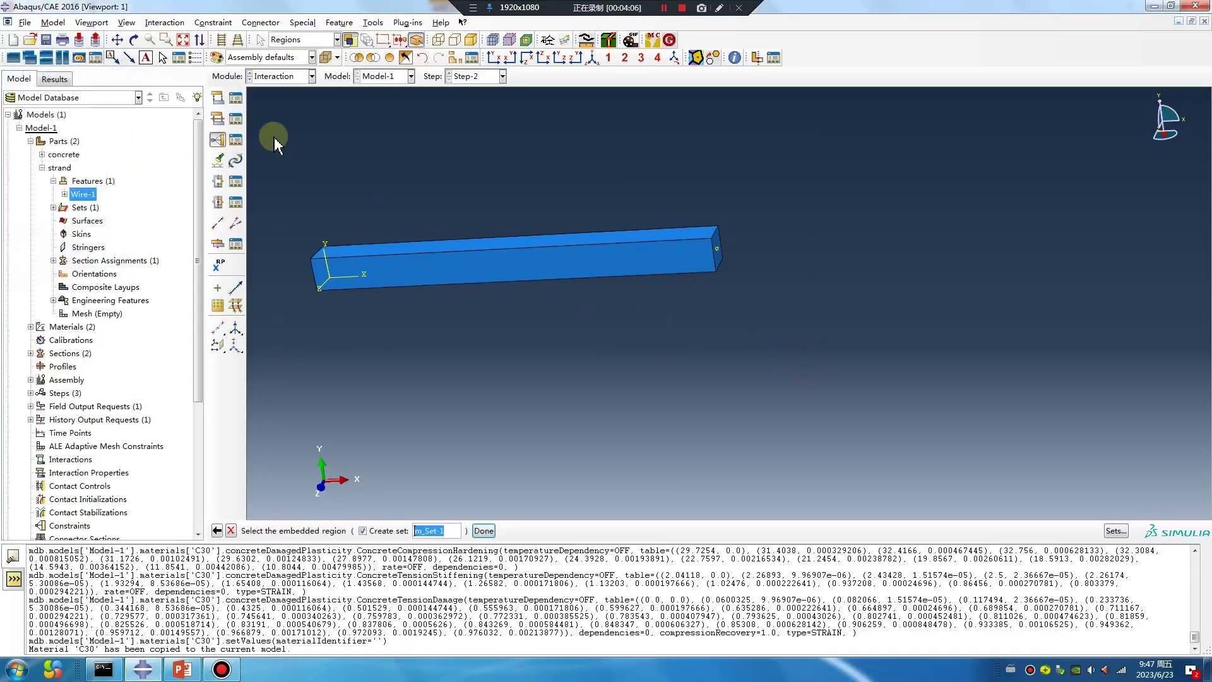
Step: Display only the strand-1 instance by replacing the viewport contents with it
left_click(455, 58)
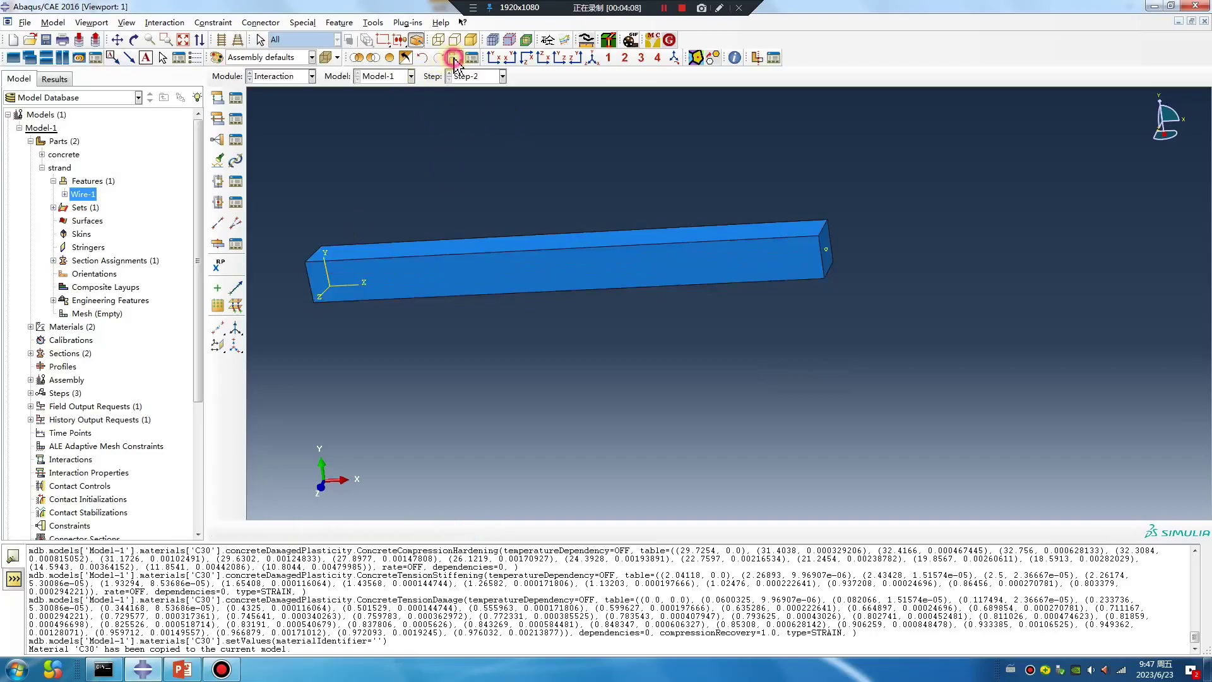
left_click(244, 185)
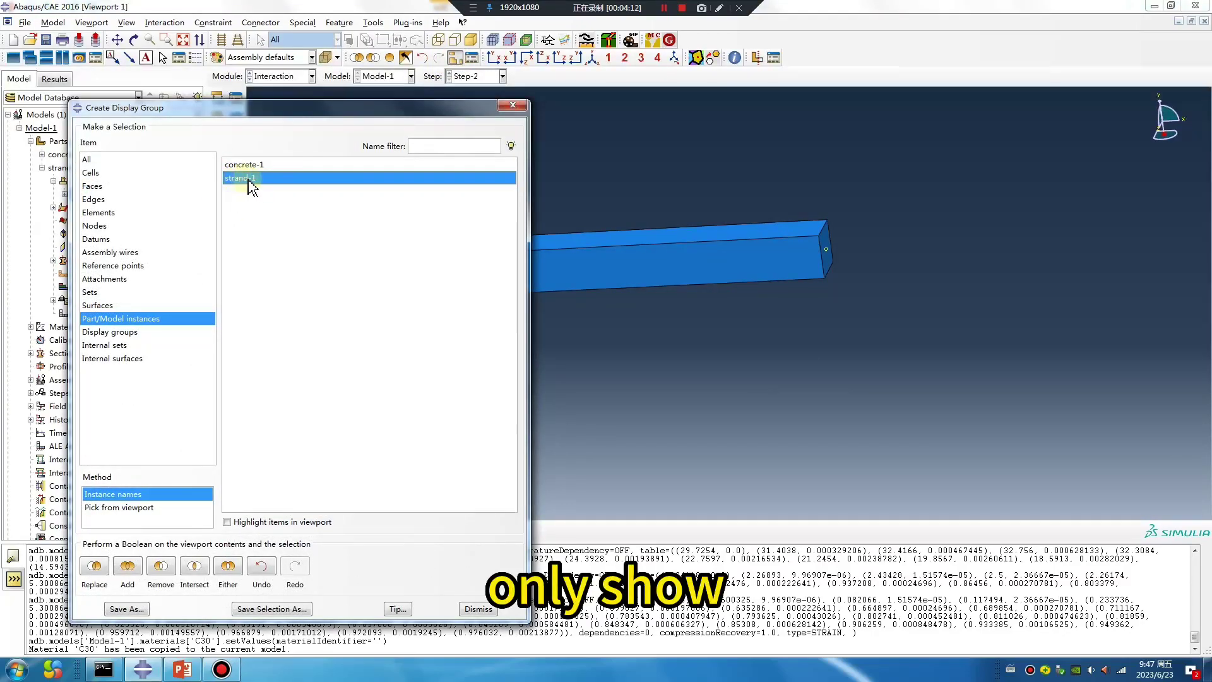
left_click(95, 566)
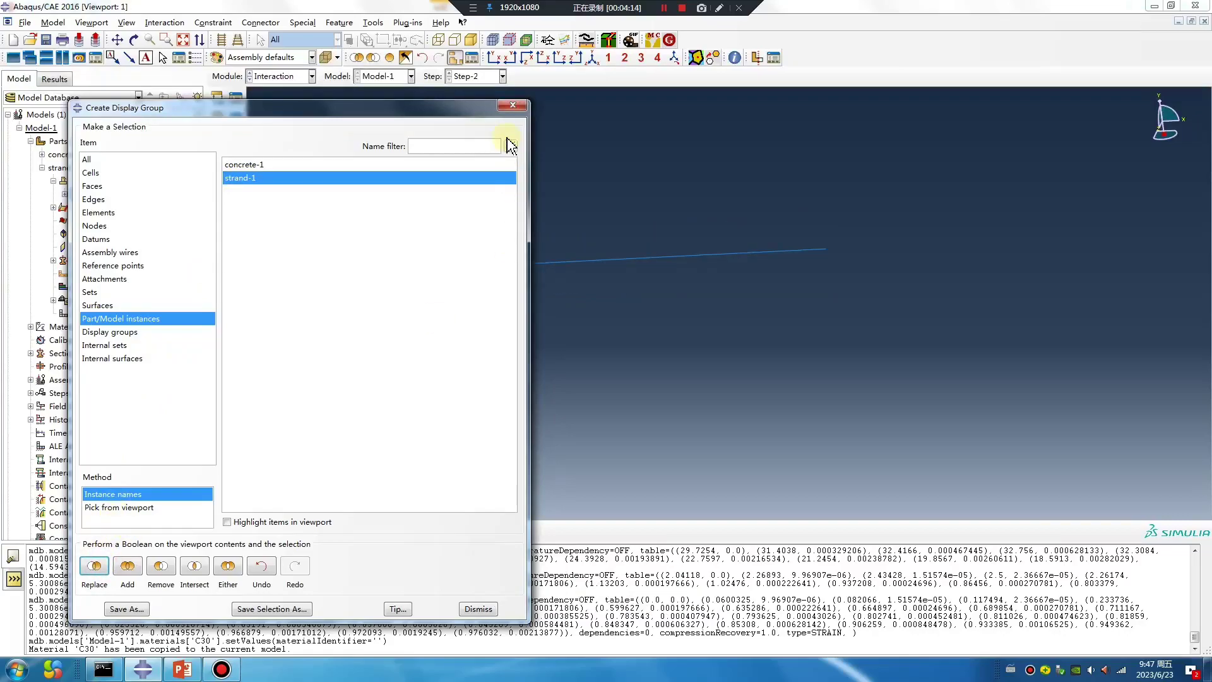
left_click(513, 105)
Step: Create an embedded region constraint with the entire strand as the embedded region and the whole model as host, keeping the default tolerances
left_click(217, 140)
left_click(49, 214)
left_click(34, 254)
left_click_drag(284, 222, 1021, 339)
middle_click(528, 500)
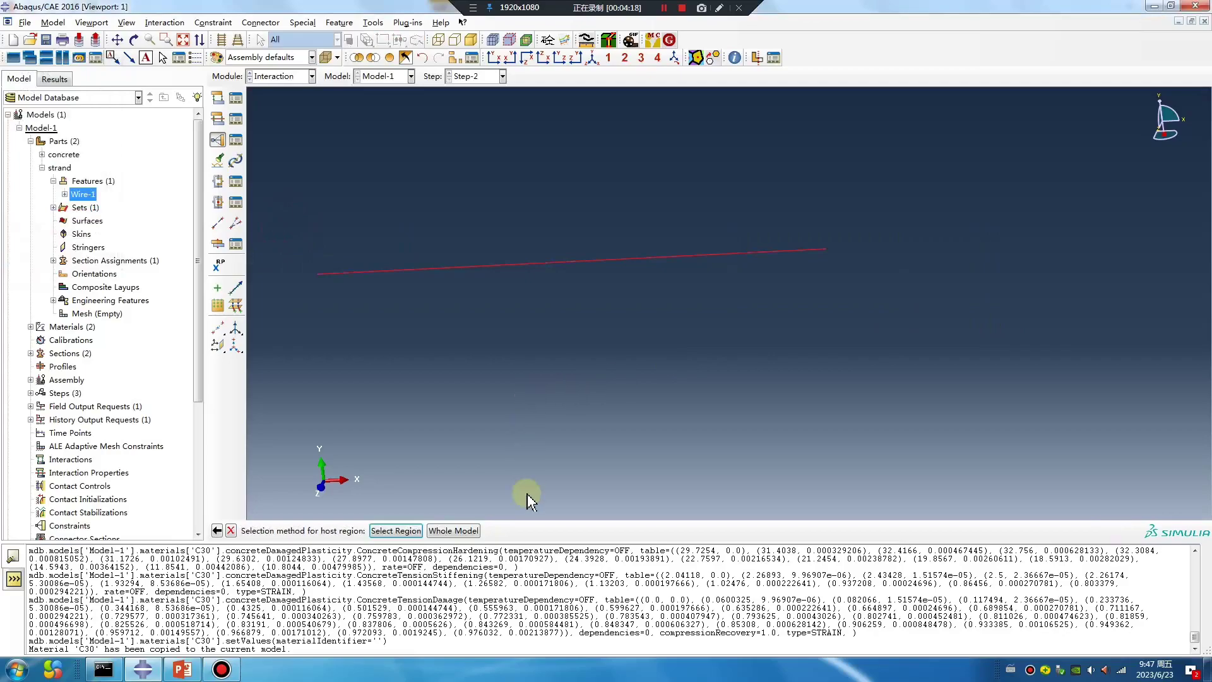
left_click(452, 531)
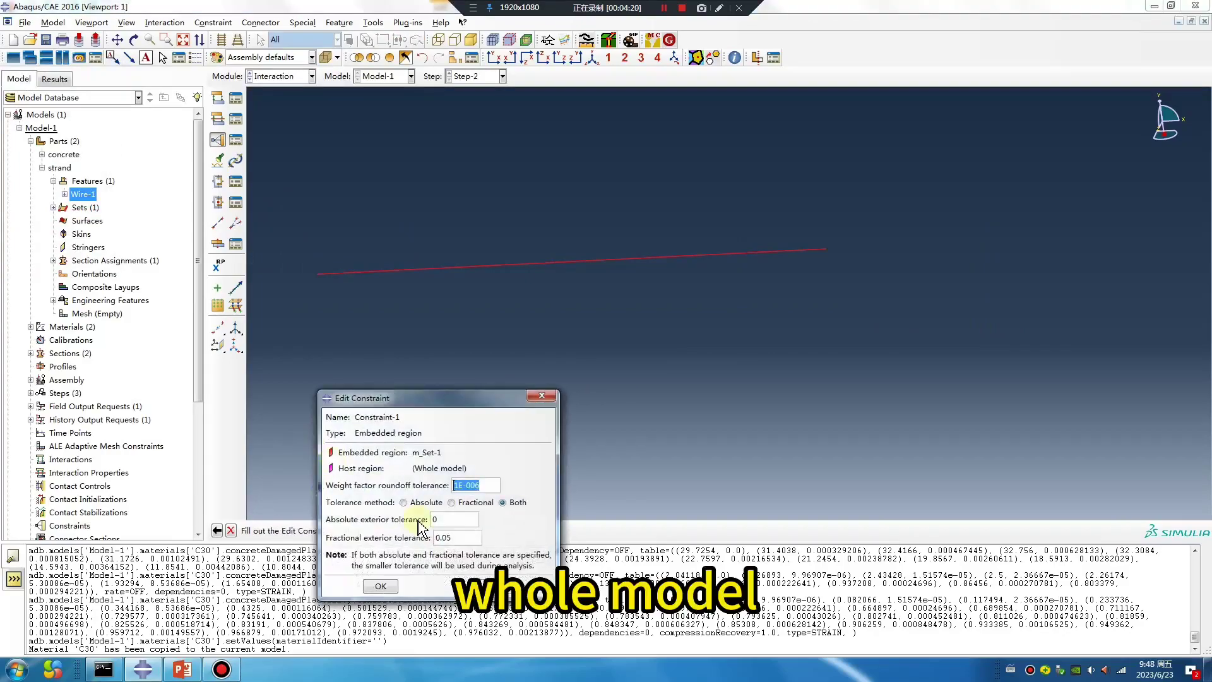
left_click(395, 600)
Step: Create a model change interaction in Step-2 that deactivates the short middle segment of the strand
left_click(217, 98)
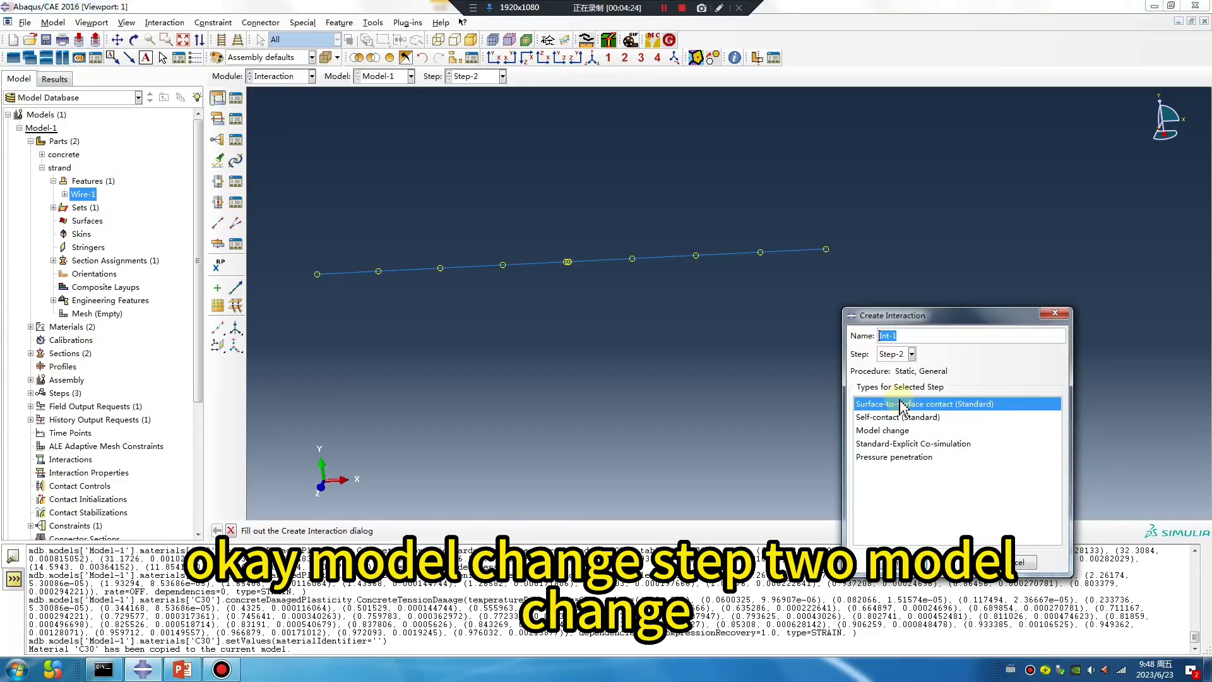
left_click(882, 430)
left_click(878, 562)
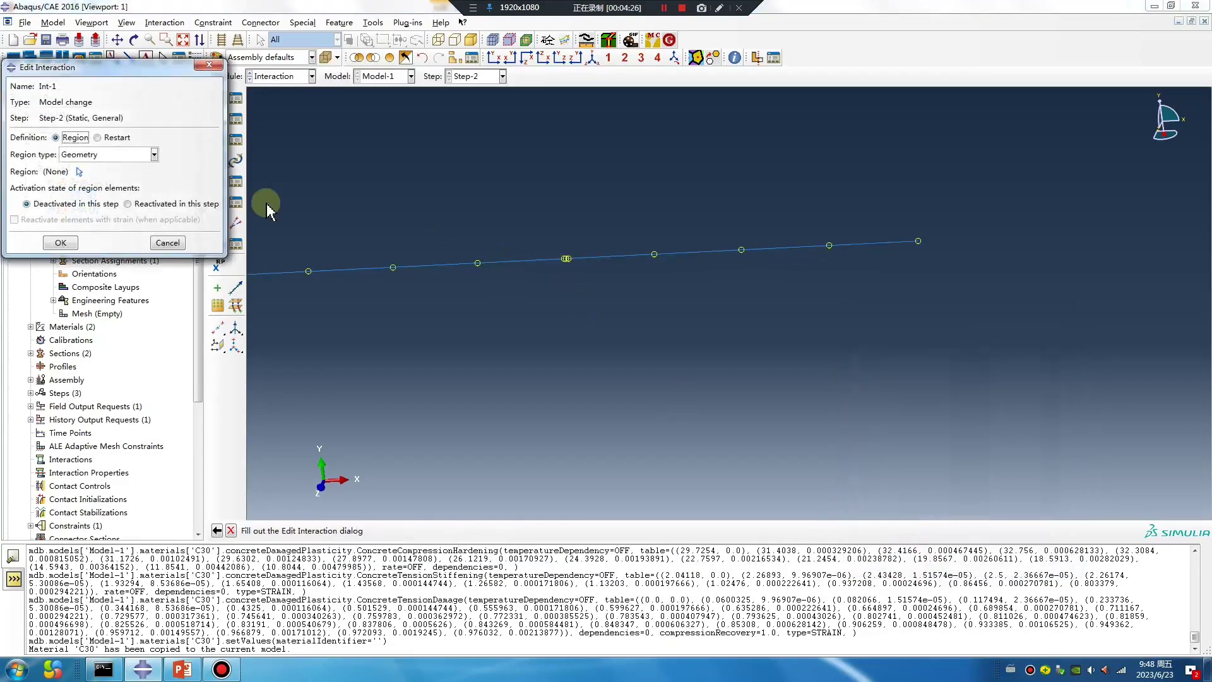
left_click(79, 171)
scroll(568, 271, "up", 5)
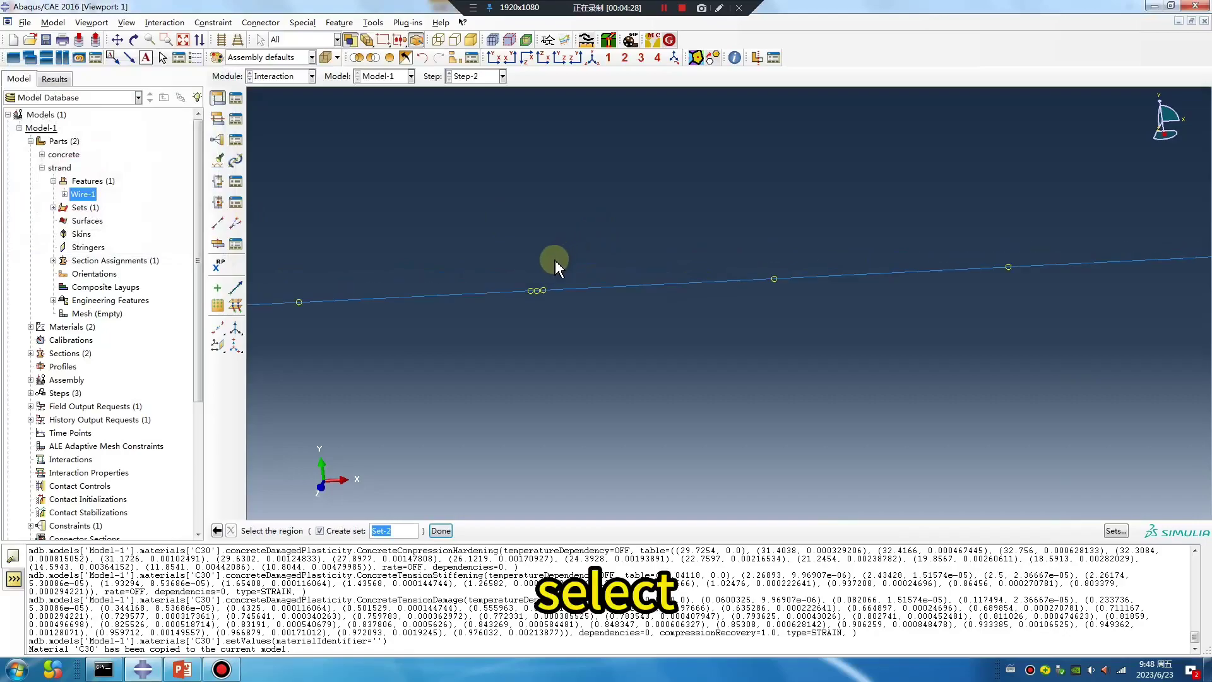
scroll(535, 307, "up", 2)
left_click(533, 308)
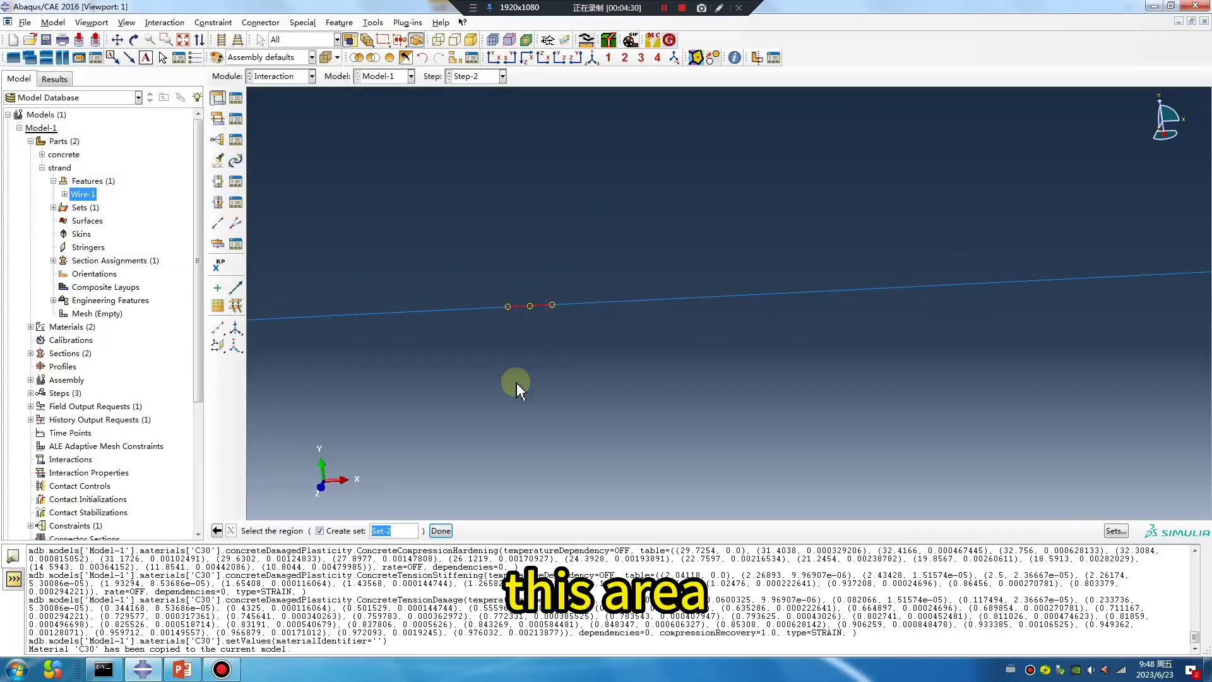
middle_click(505, 391)
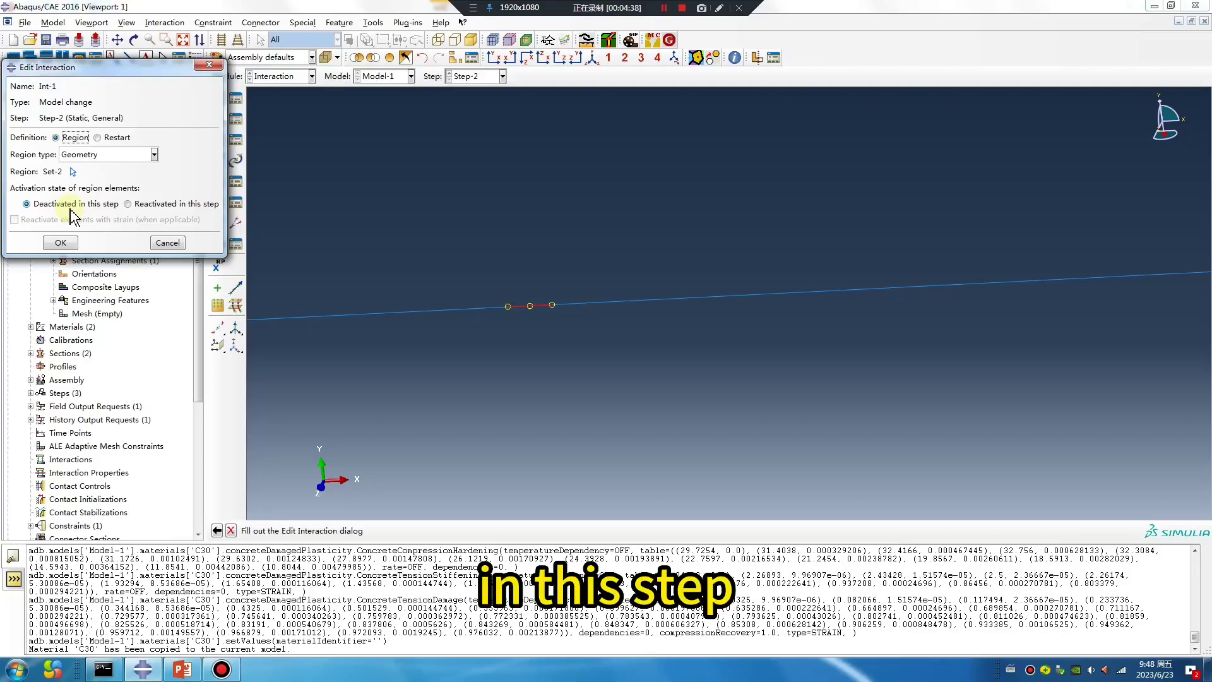
left_click(60, 242)
scroll(663, 371, "down", 3)
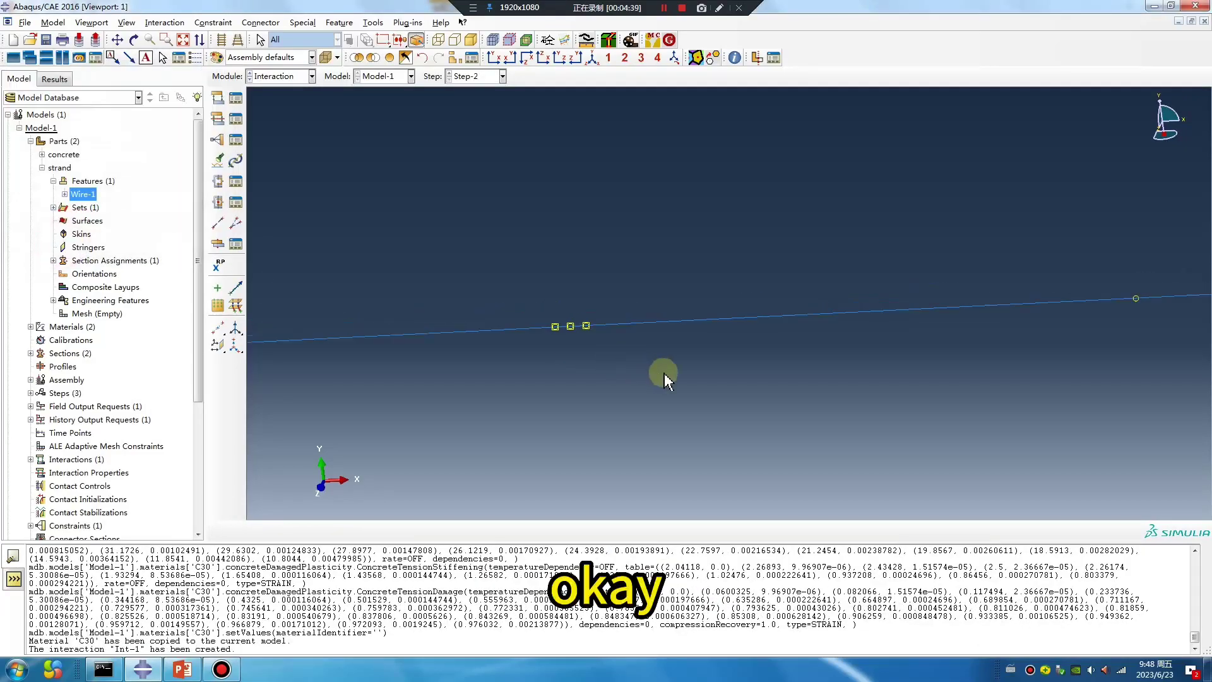
Step: Switch to the Mesh module, then seed and mesh the strand part
left_click(287, 77)
left_click(278, 167)
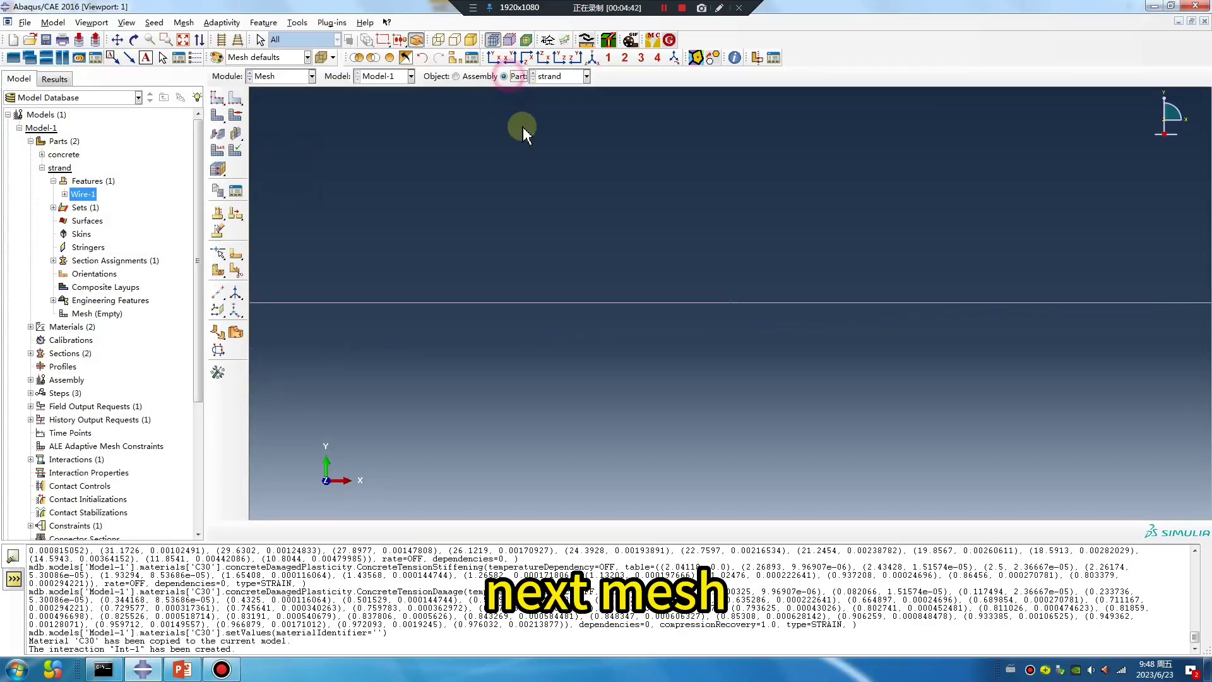
left_click(217, 150)
middle_click(314, 163)
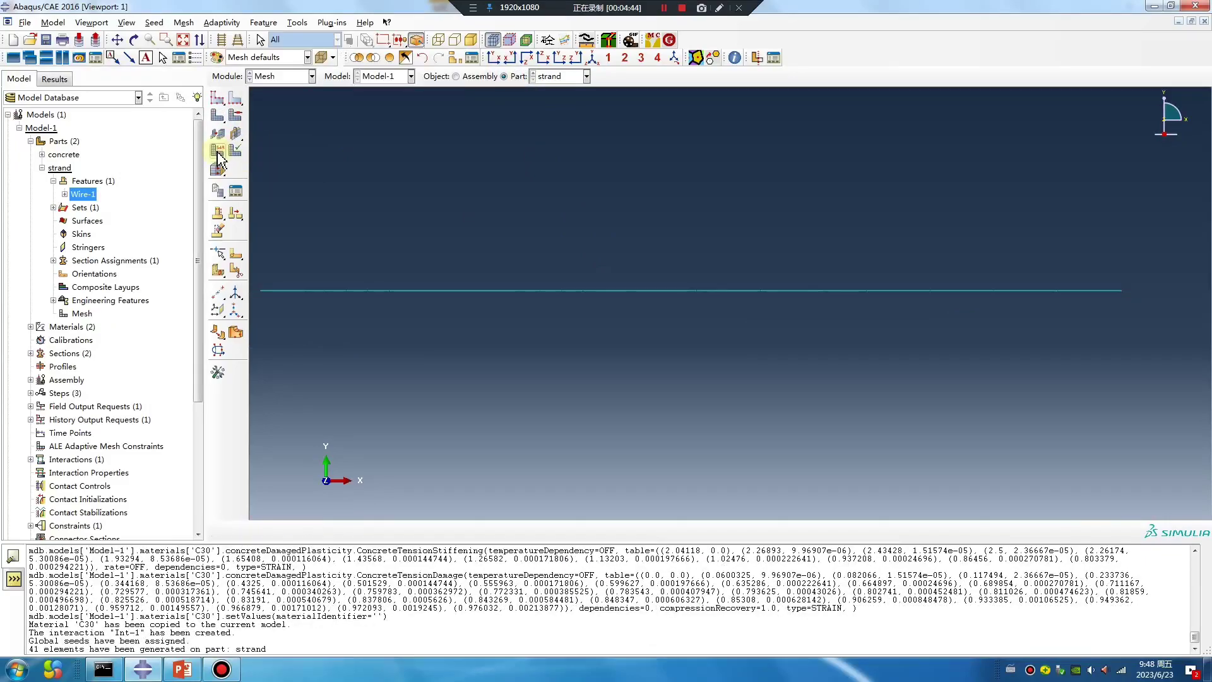
Step: Assign the linear Truss element type to the whole strand
left_click(218, 167)
scroll(524, 388, "down", 3)
left_click_drag(311, 279, 990, 395)
middle_click(723, 442)
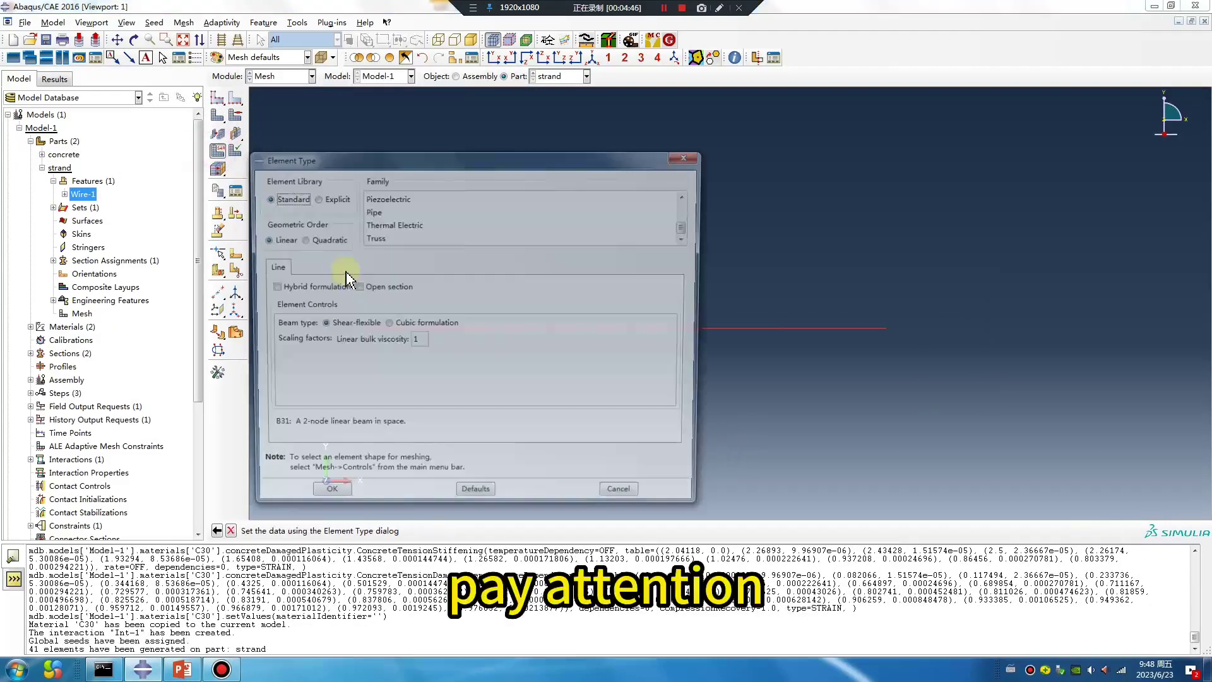
left_click(363, 238)
left_click(331, 489)
Step: Seed the concrete part with an approximate global size of 2 and mesh it
left_click(558, 77)
left_click(552, 89)
left_click(220, 99)
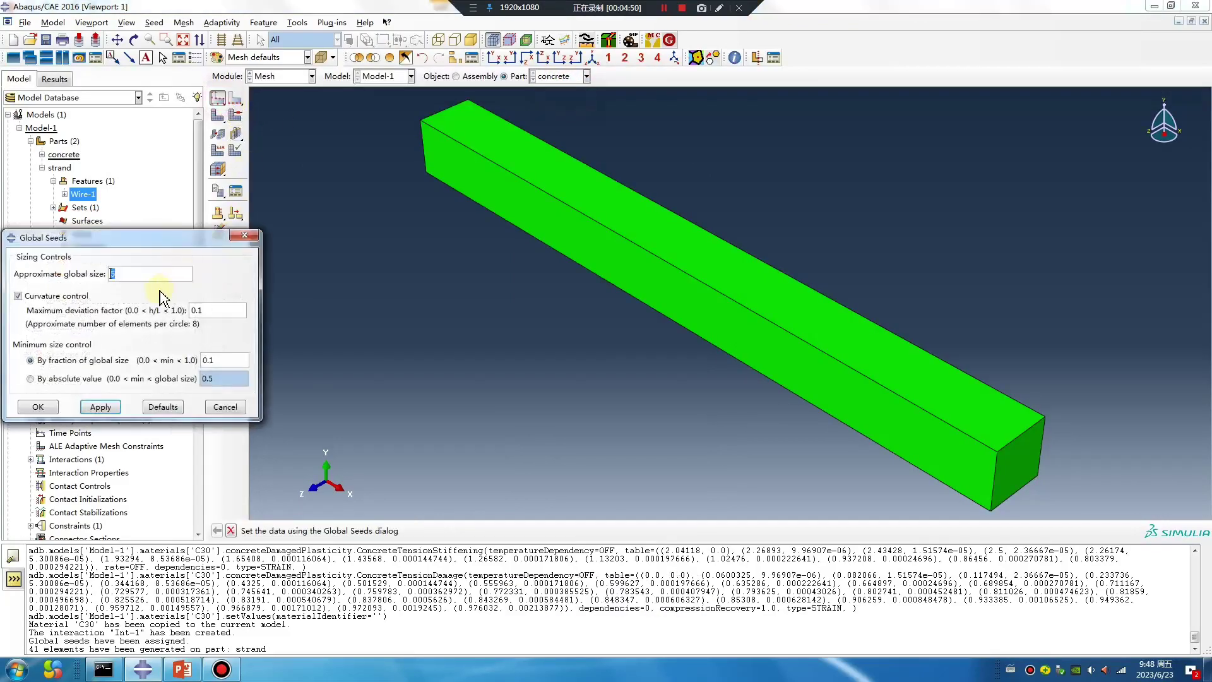
left_click(101, 407)
left_click(39, 406)
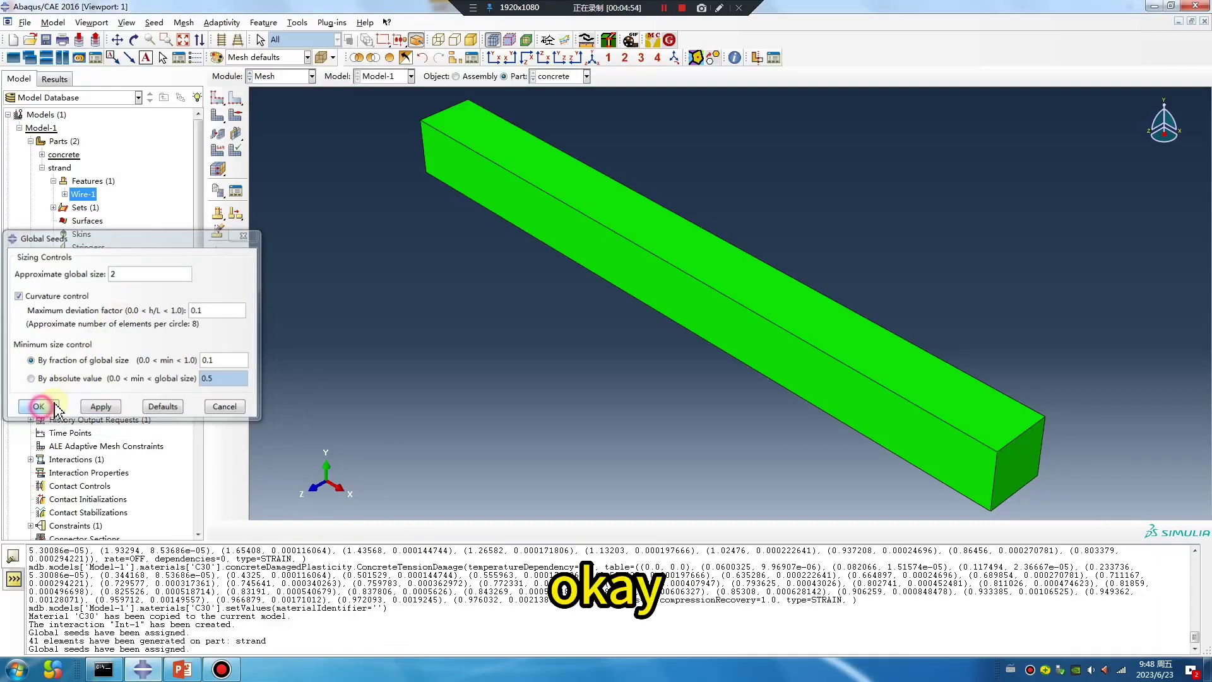
left_click(217, 119)
left_click(332, 532)
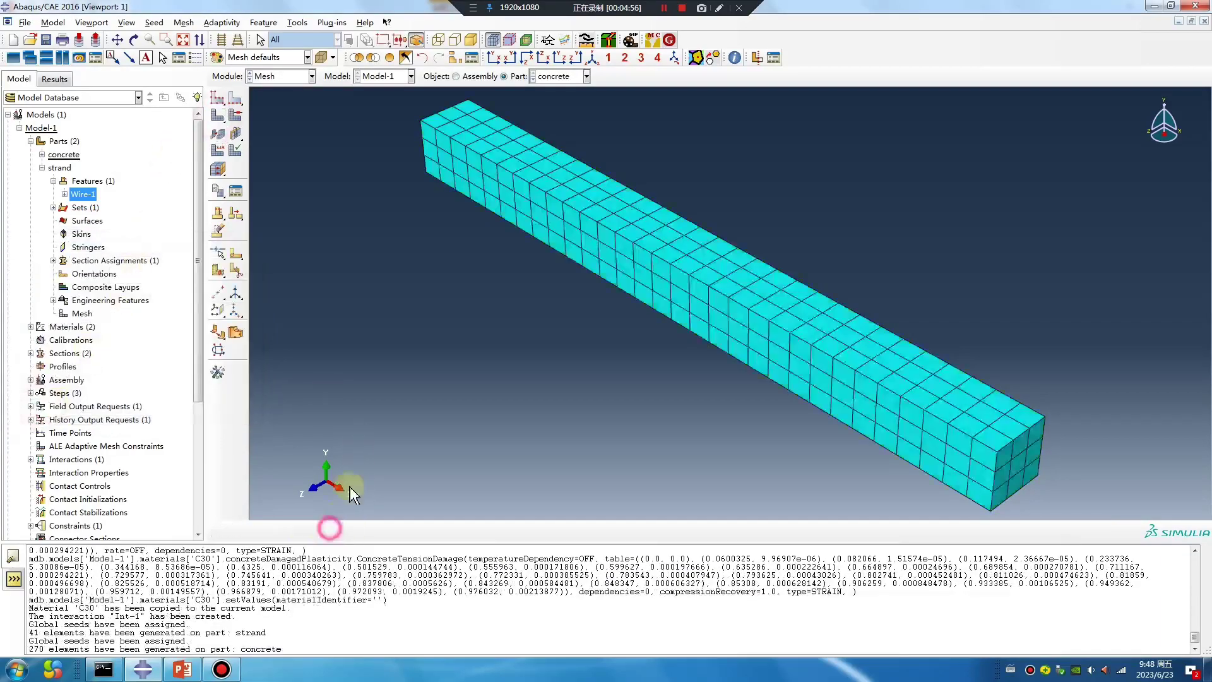
Step: In the Load module, create a temperature predefined field in the Initial step on the whole strand with magnitude 0
left_click(282, 76)
left_click(270, 157)
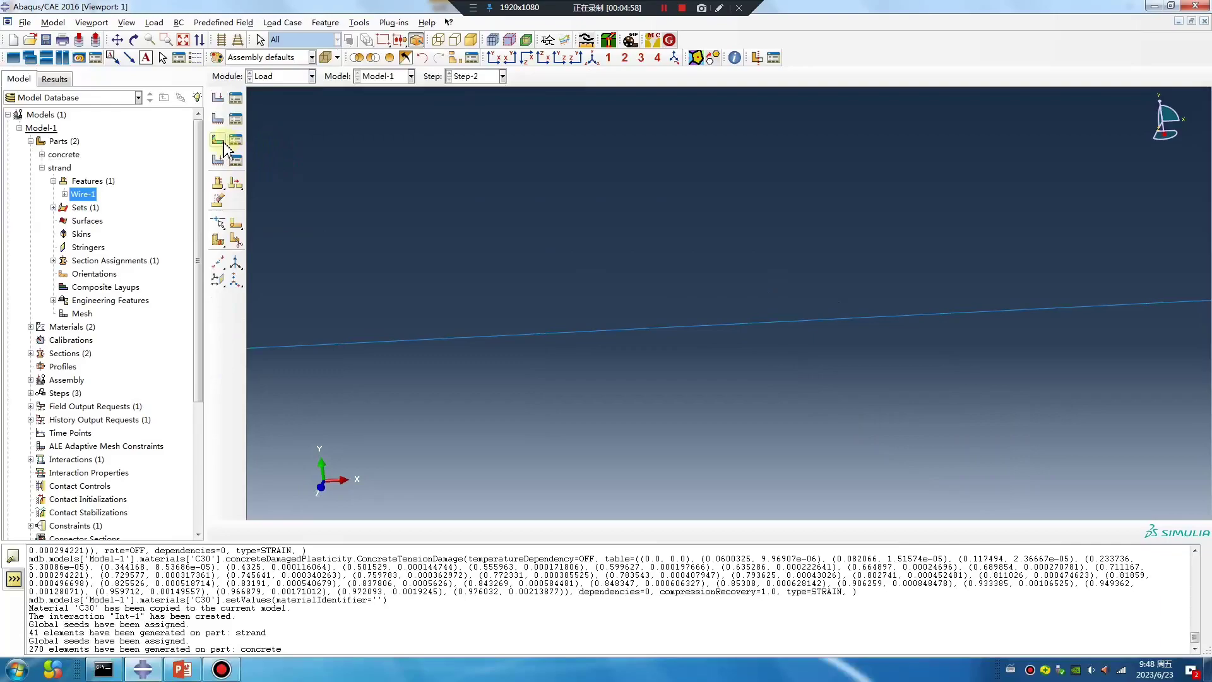
left_click(217, 139)
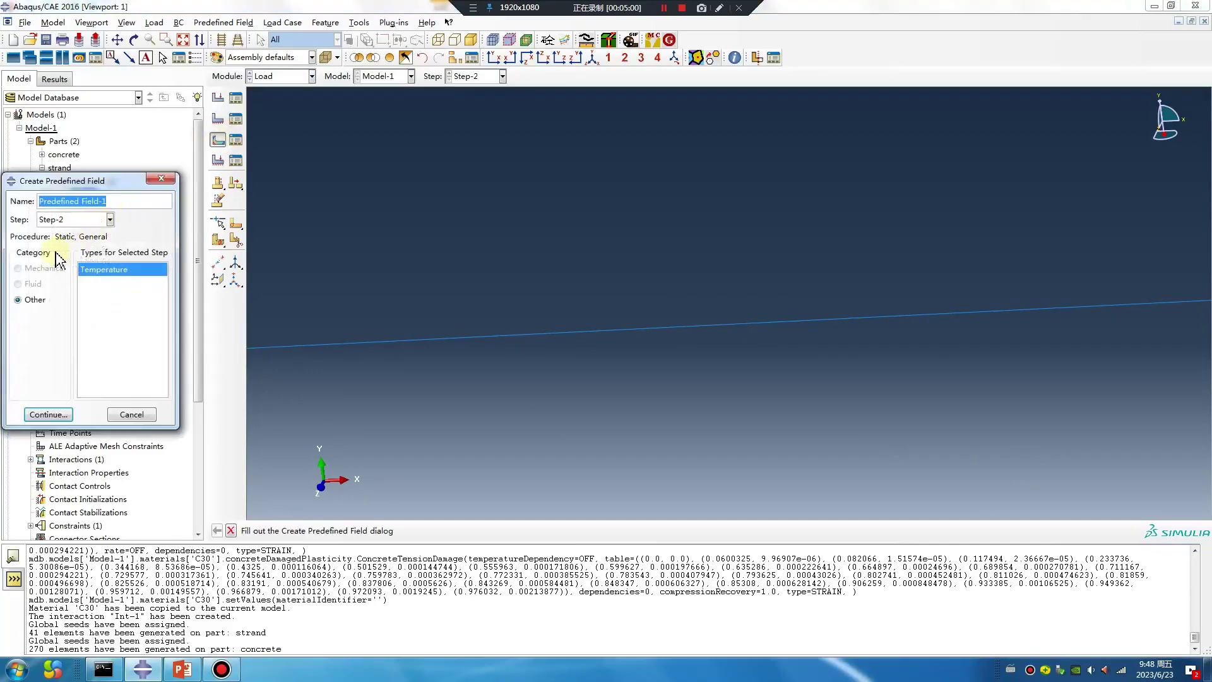
left_click(72, 219)
left_click(65, 235)
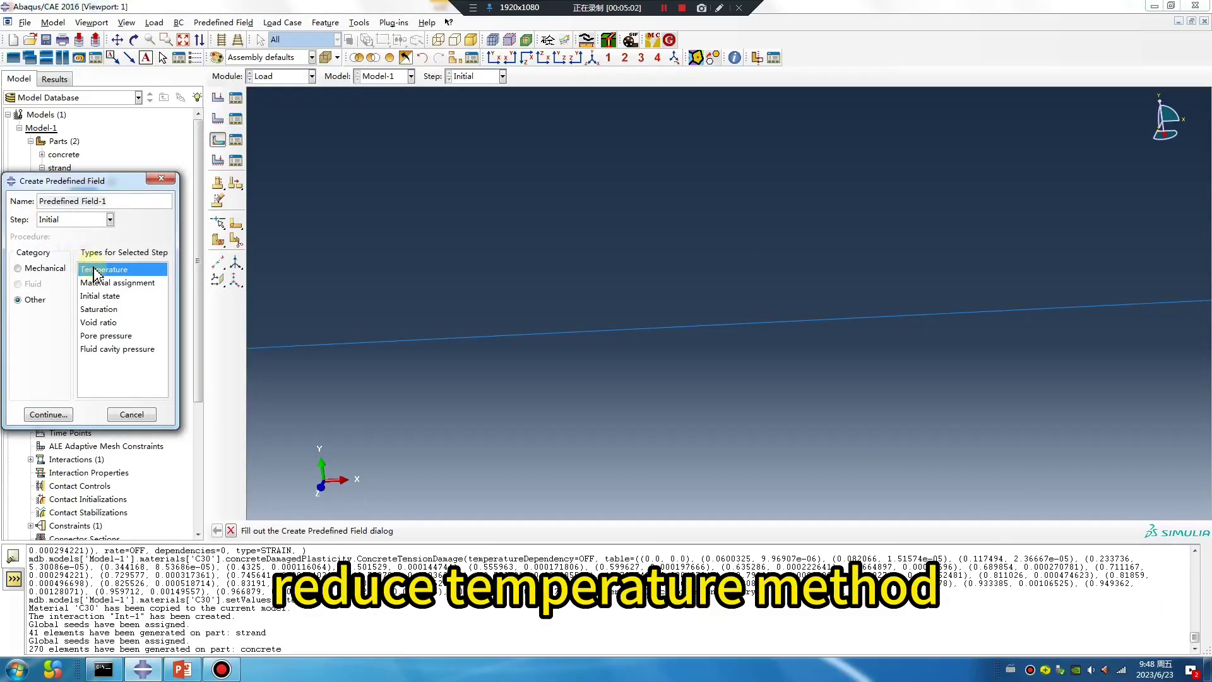
left_click(48, 414)
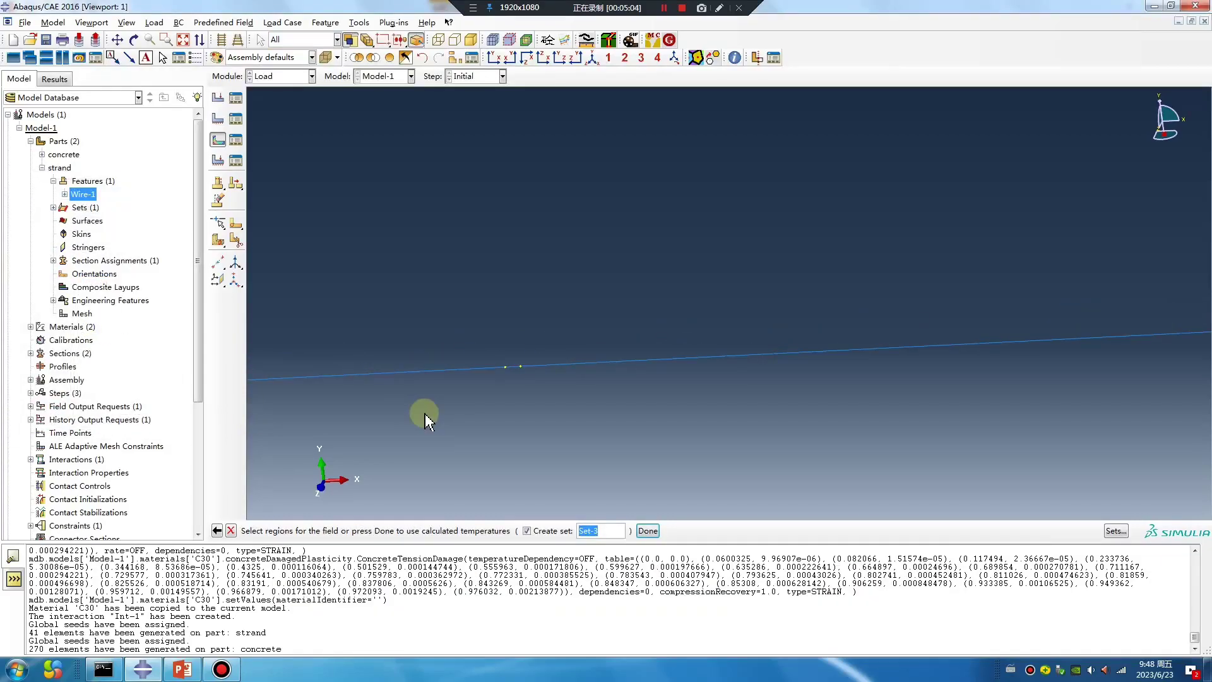
left_click_drag(324, 257, 710, 424)
middle_click(562, 422)
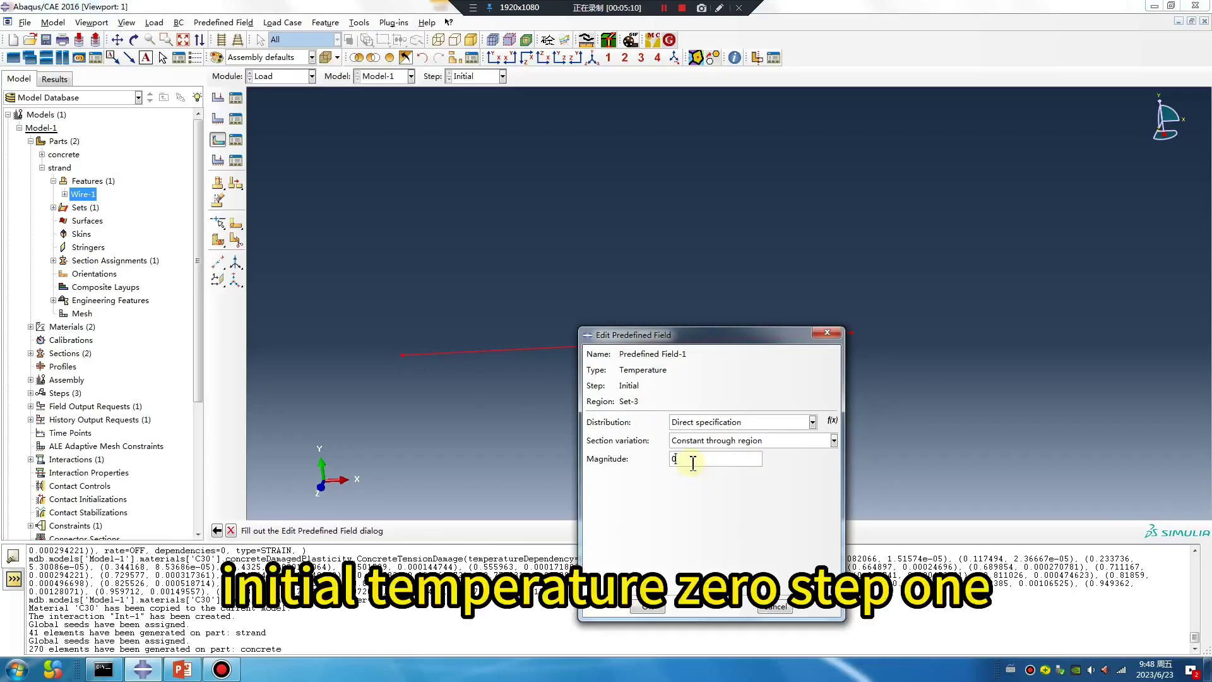
left_click(651, 608)
Step: Modify the strand's temperature field in Step-1 to a magnitude of -400
left_click(237, 139)
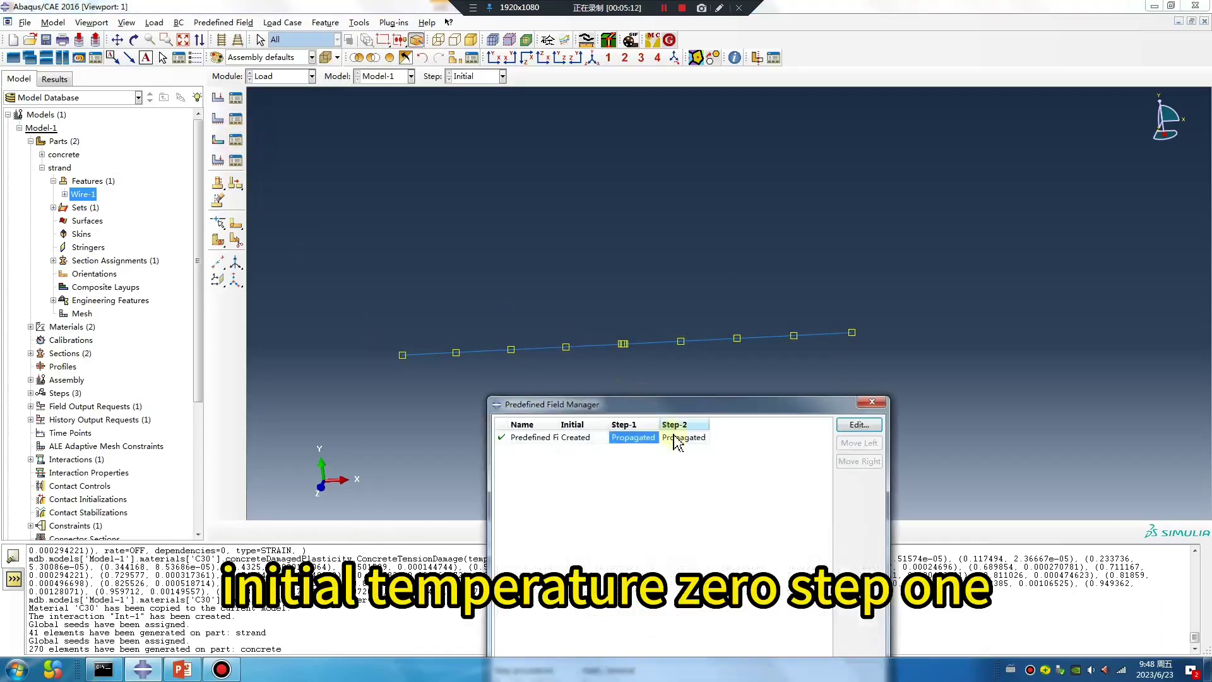
double_click(647, 442)
left_click(625, 423)
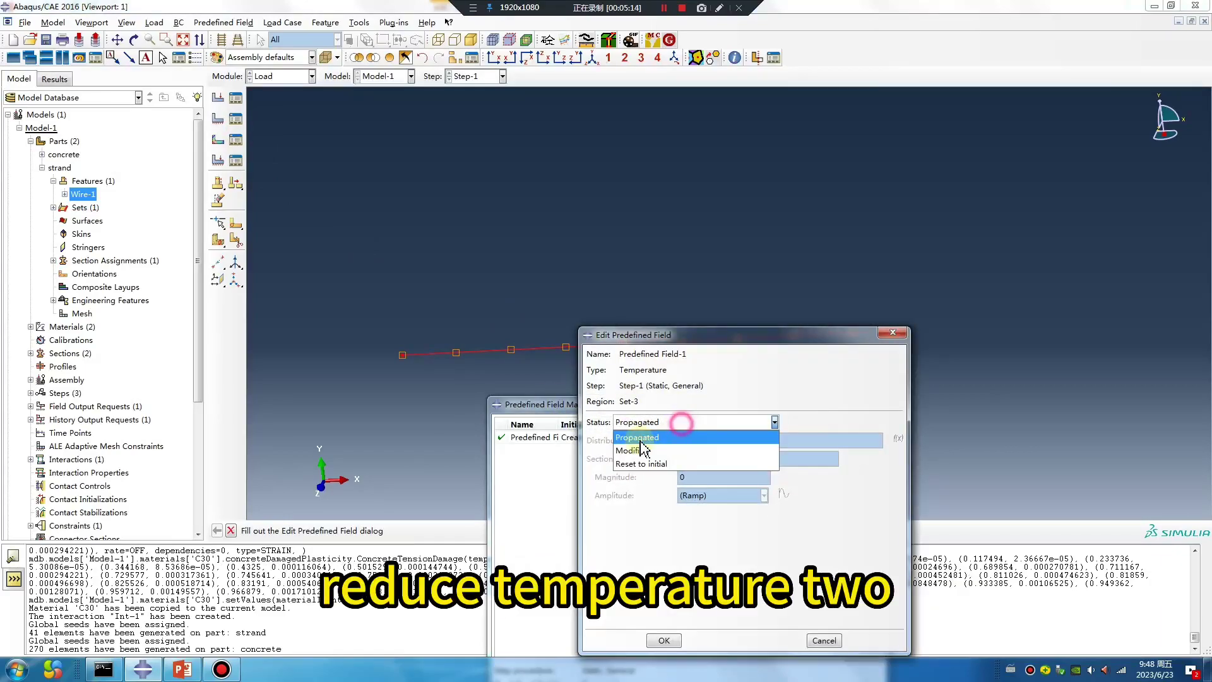
left_click(625, 450)
type("-400")
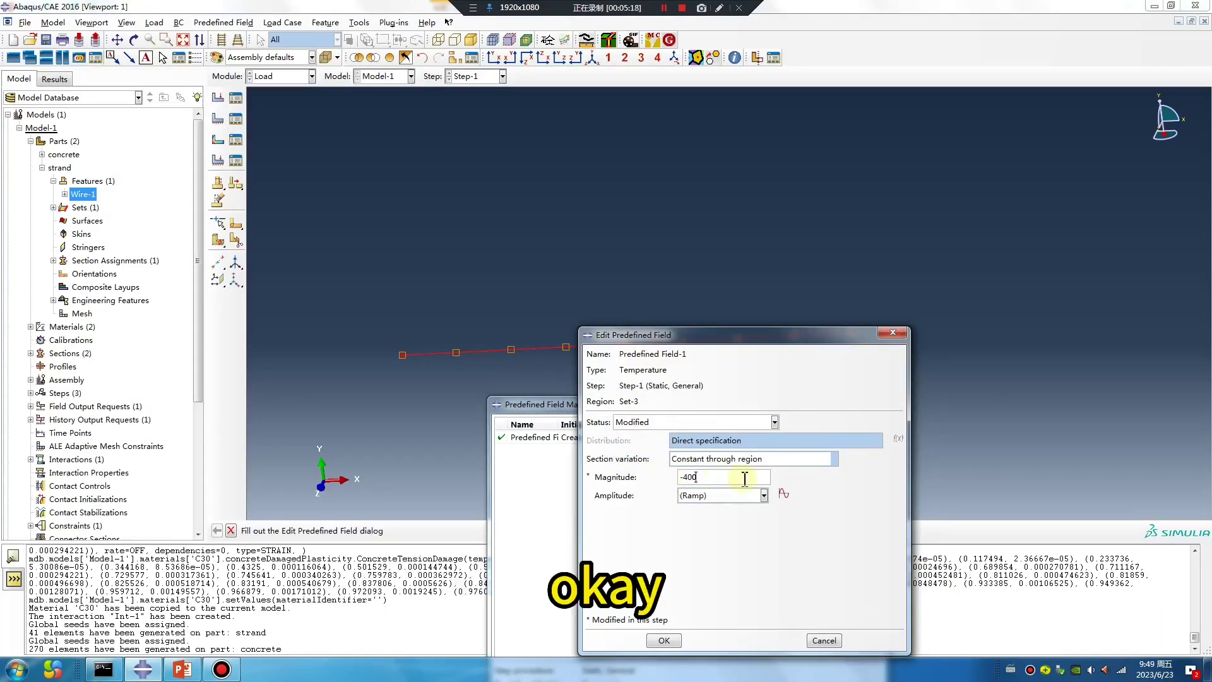
left_click(664, 640)
left_click(866, 400)
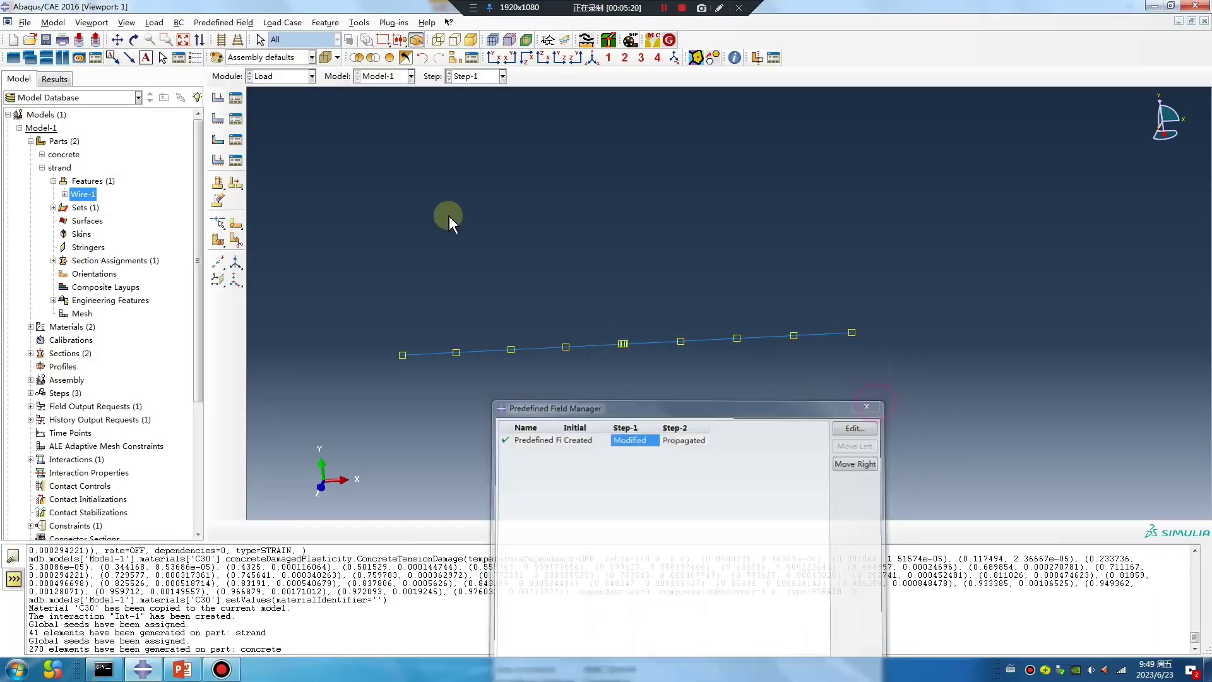
Step: Show all instances again and apply an encastre boundary condition in Step-1 to the bottom edges at both ends of the concrete beam
left_click(405, 57)
left_click(217, 120)
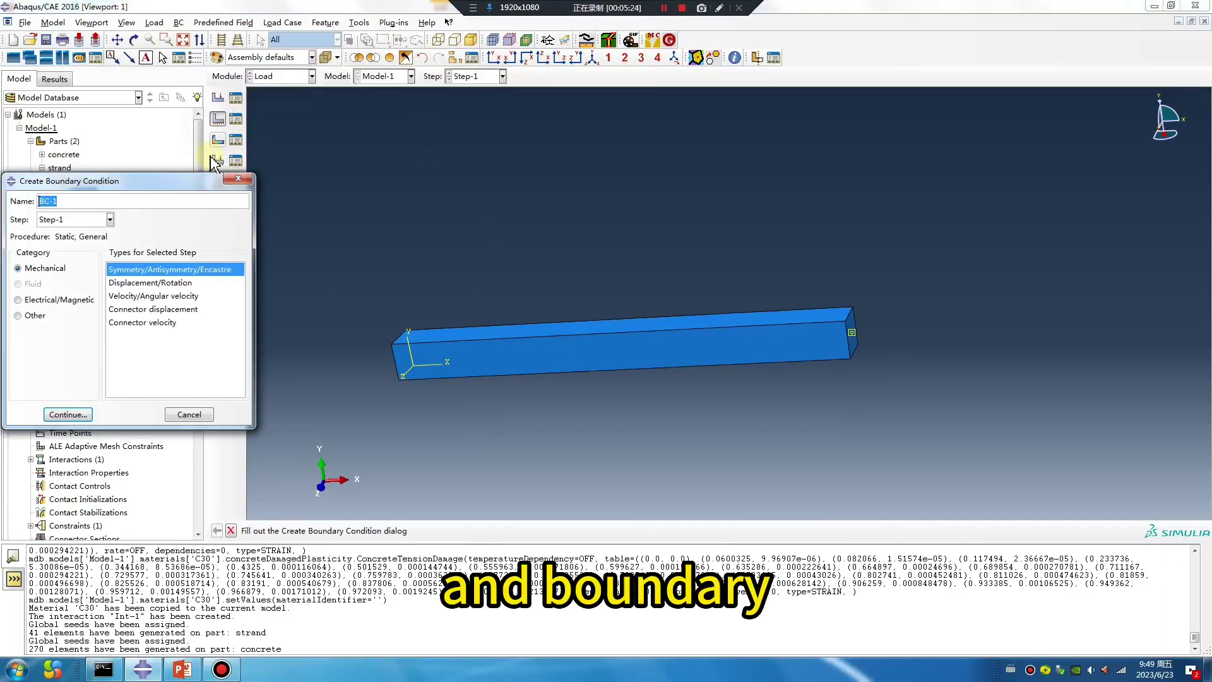
left_click(70, 415)
left_click_drag(482, 408, 600, 244, "ctrl+alt")
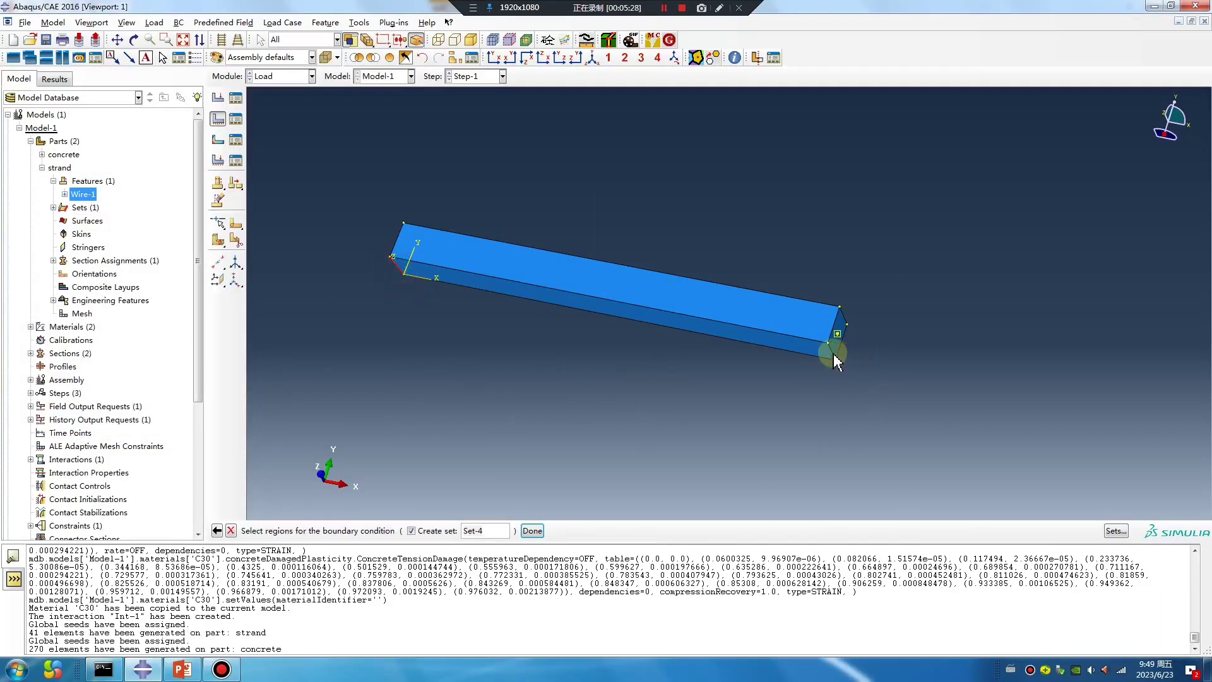
middle_click(547, 399)
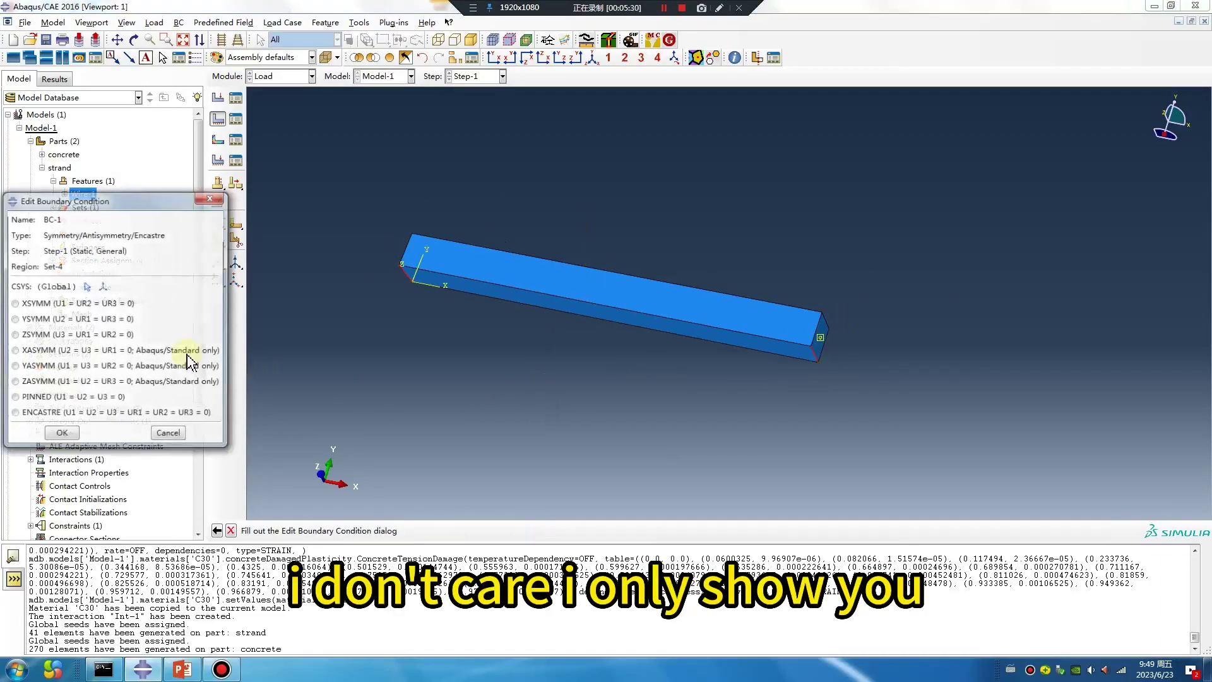
left_click(14, 413)
left_click(61, 435)
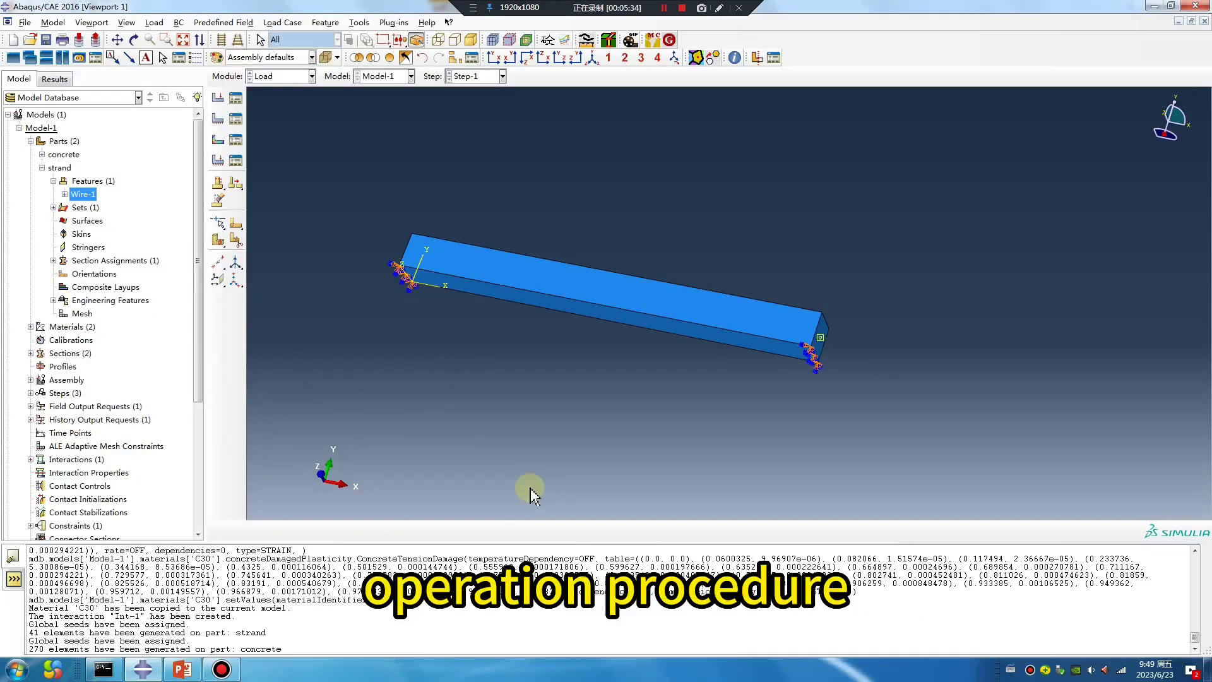
Step: In the Job module, create Job-1 for Model-1 using 20 processors
left_click(281, 76)
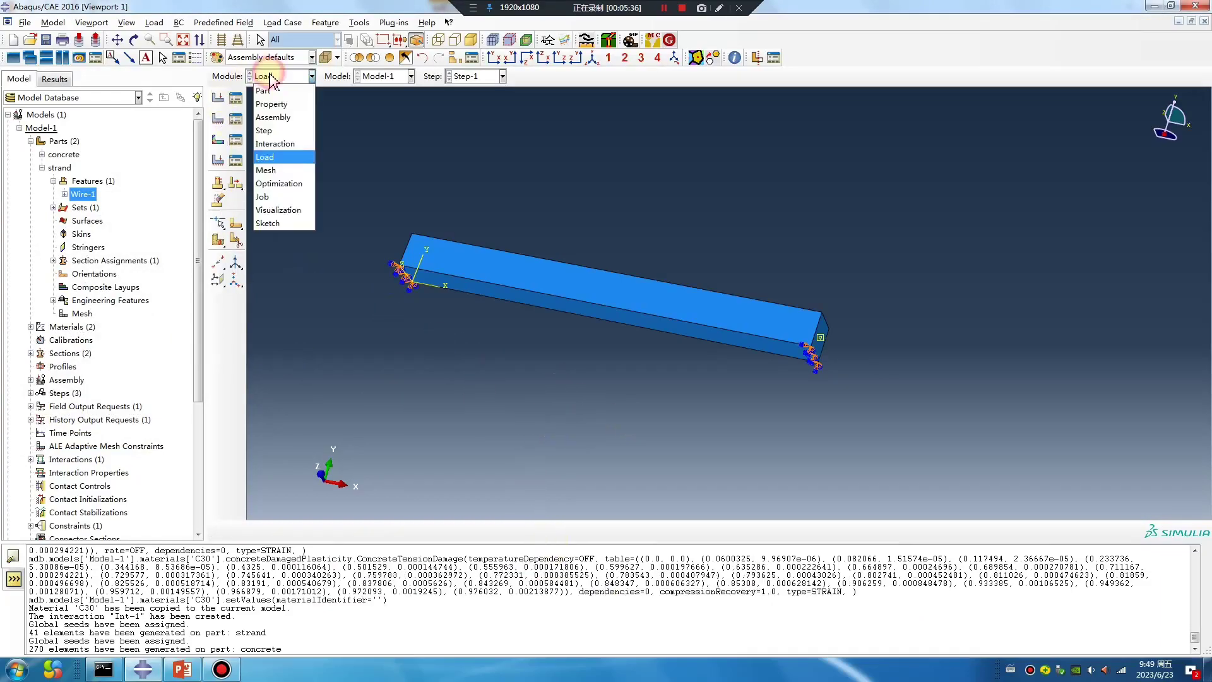
left_click(277, 194)
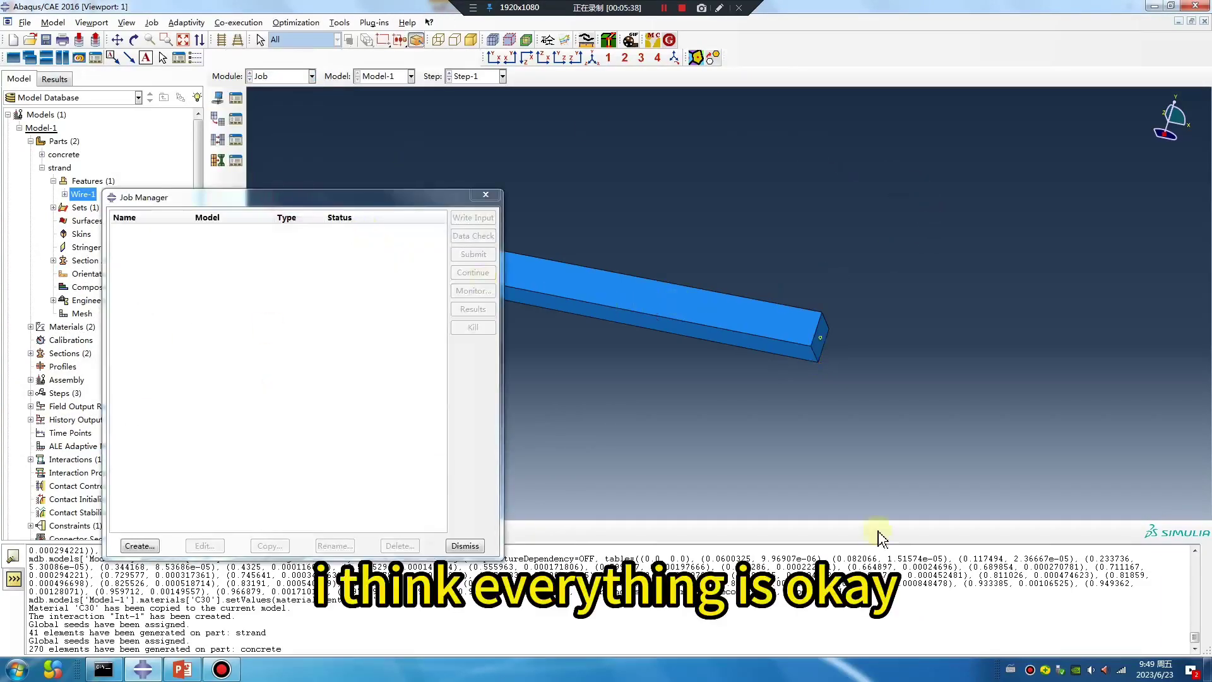
left_click(139, 546)
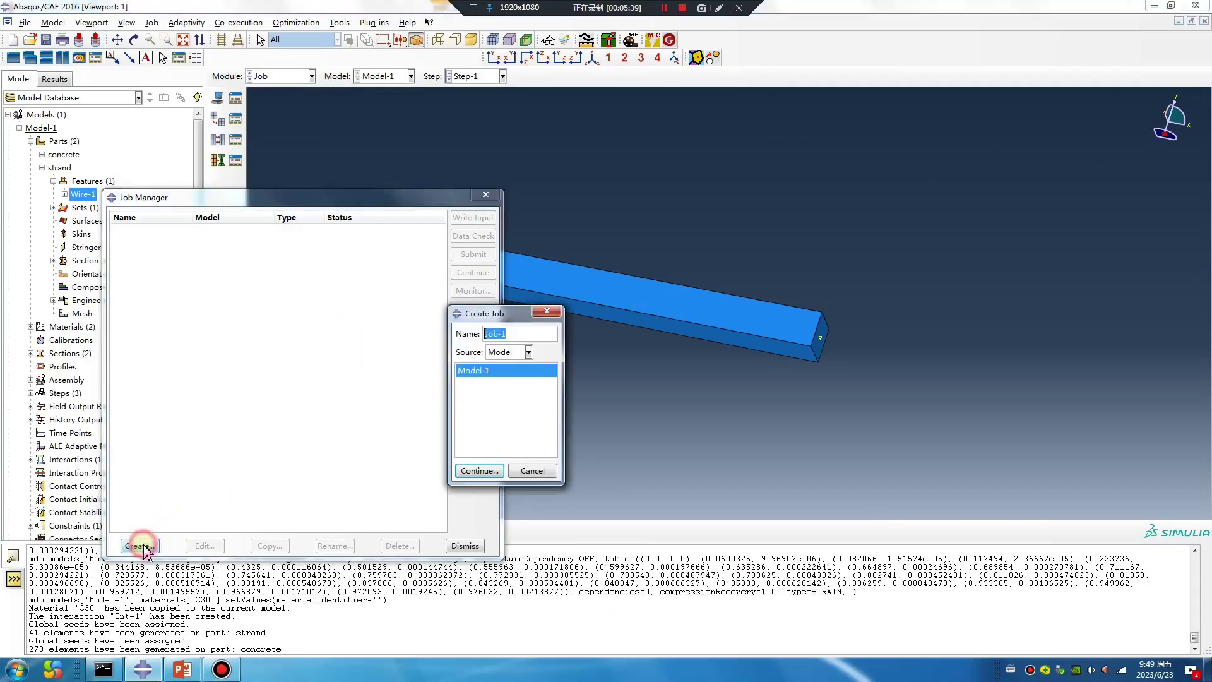
left_click(474, 471)
left_click(434, 349)
left_click(304, 367)
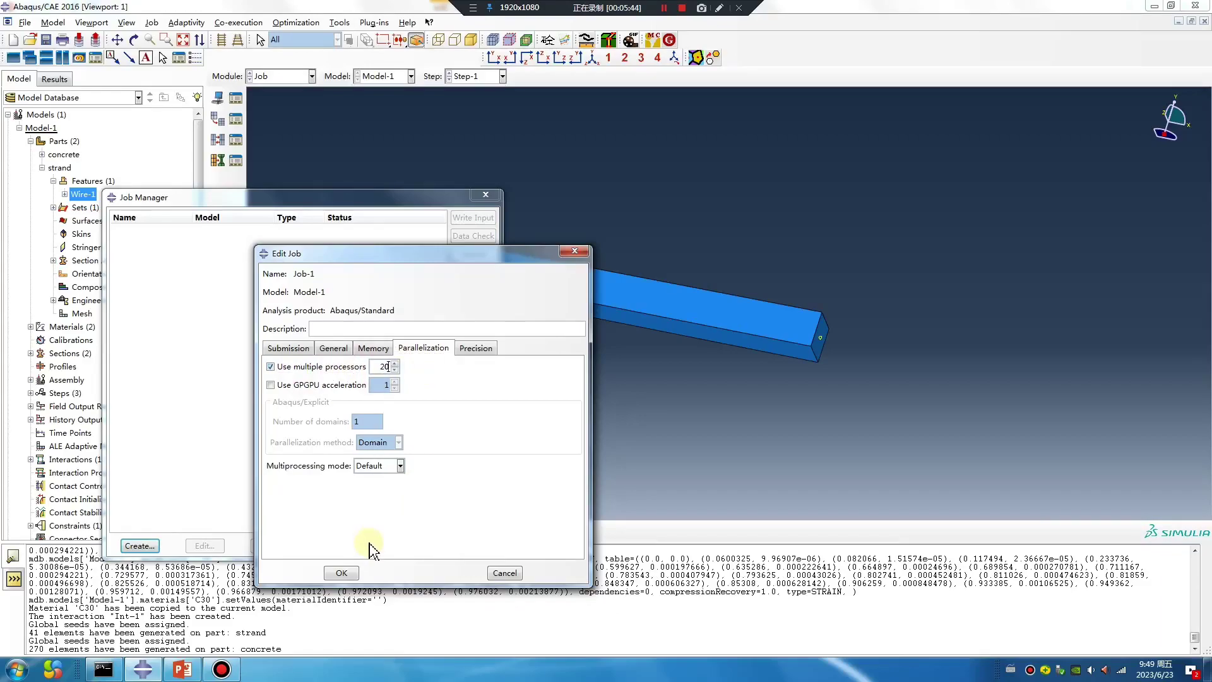
left_click(341, 572)
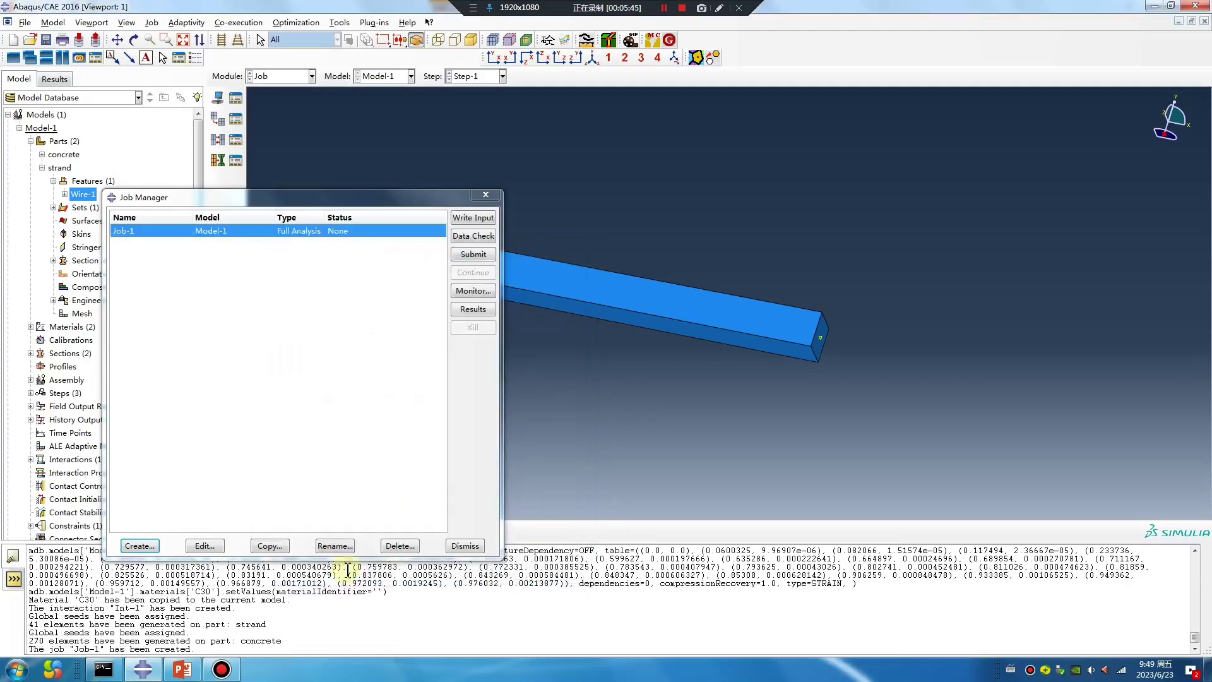
Step: Submit Job-1 for analysis and display its Mises stress contours on the deformed beam
left_click(474, 256)
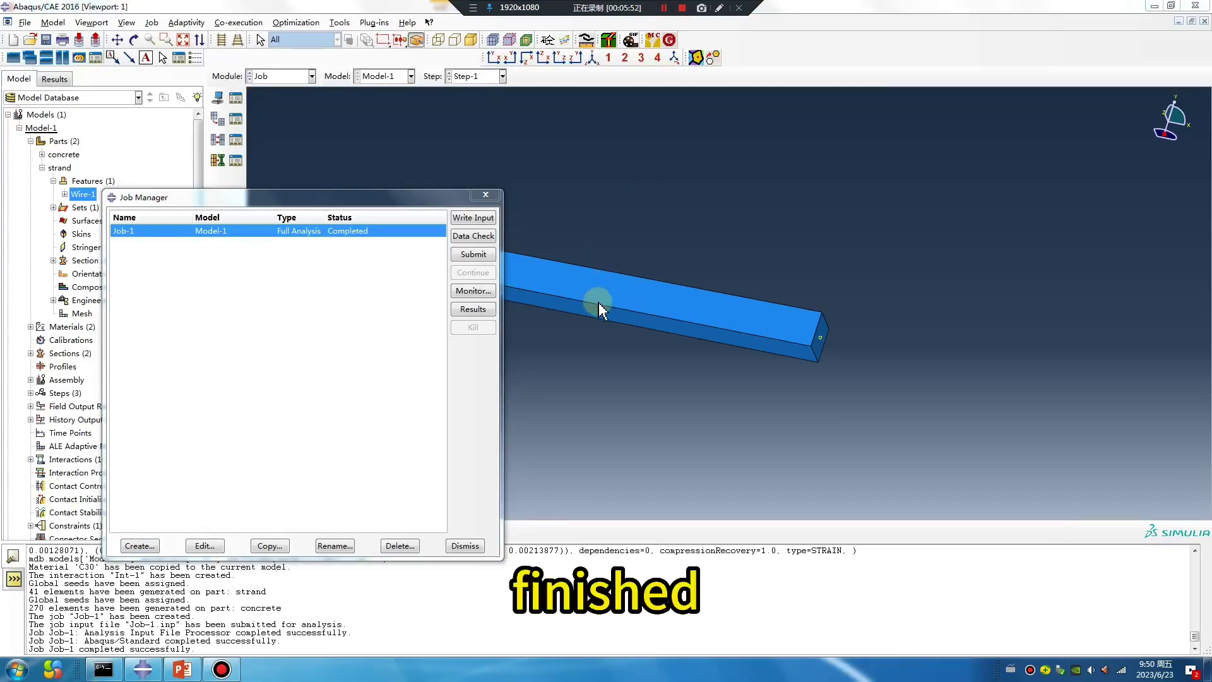
left_click(473, 309)
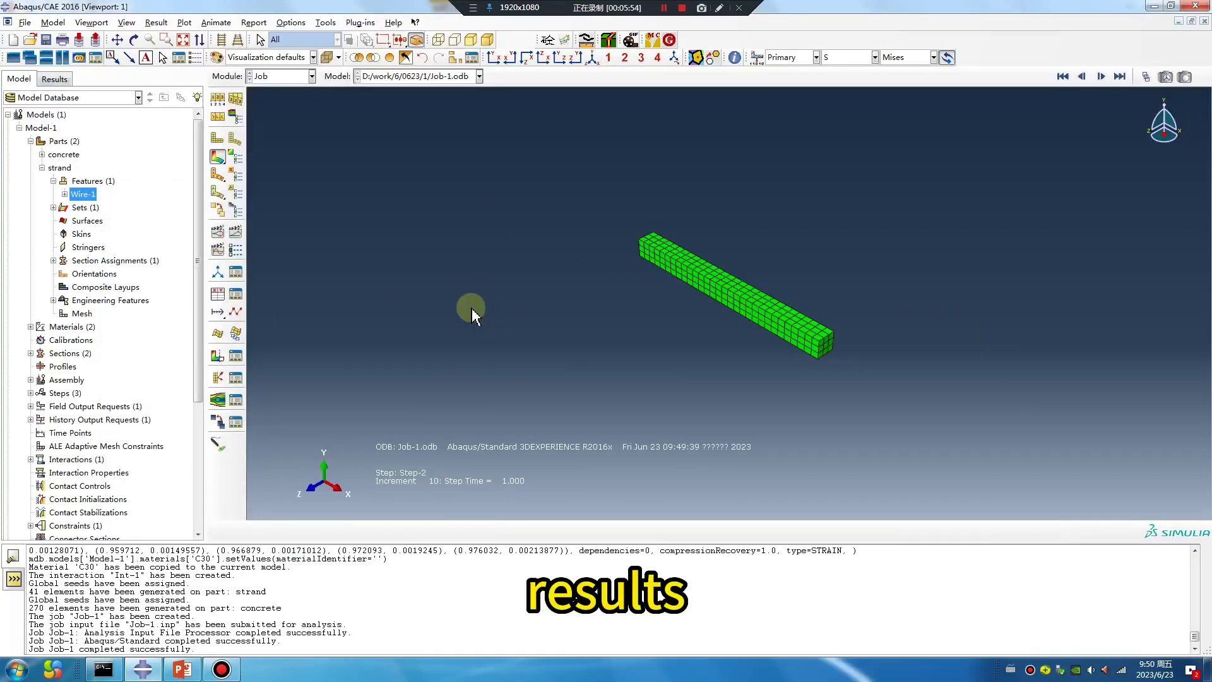
left_click(217, 157)
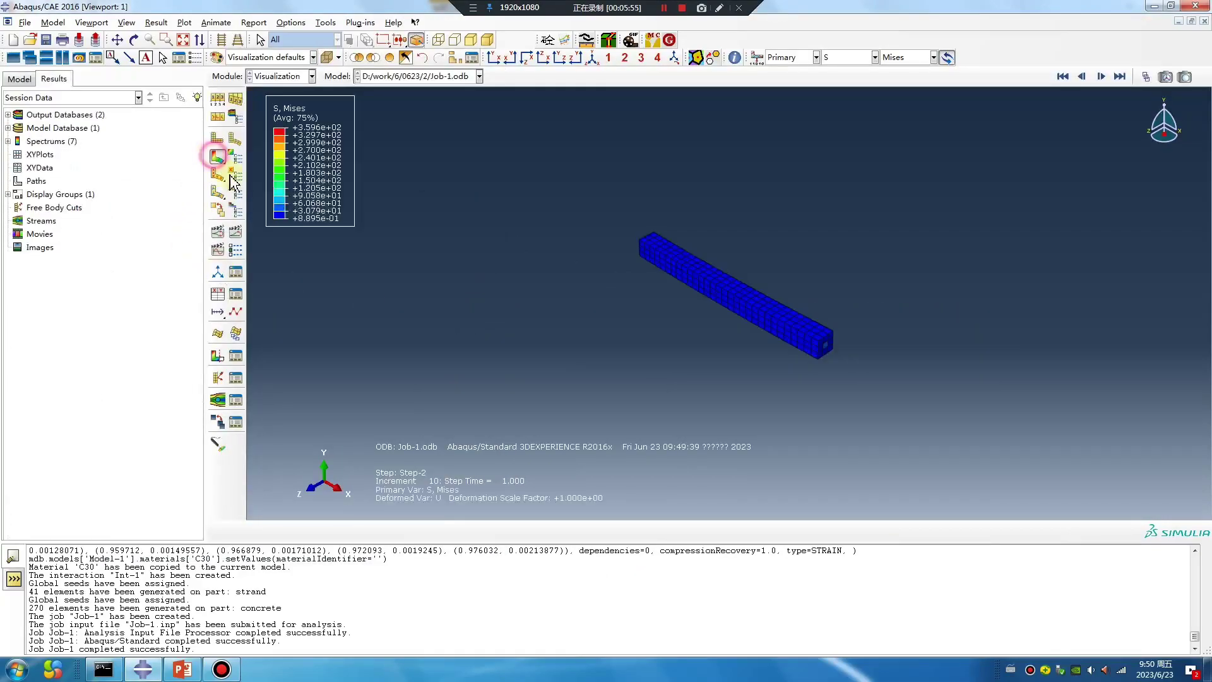
Step: In the Step module, add DAMAGEC and DAMAGET to the variables of field output request F-Output-1
left_click(840, 57)
left_click(720, 122)
left_click(284, 76)
left_click(272, 130)
left_click(235, 120)
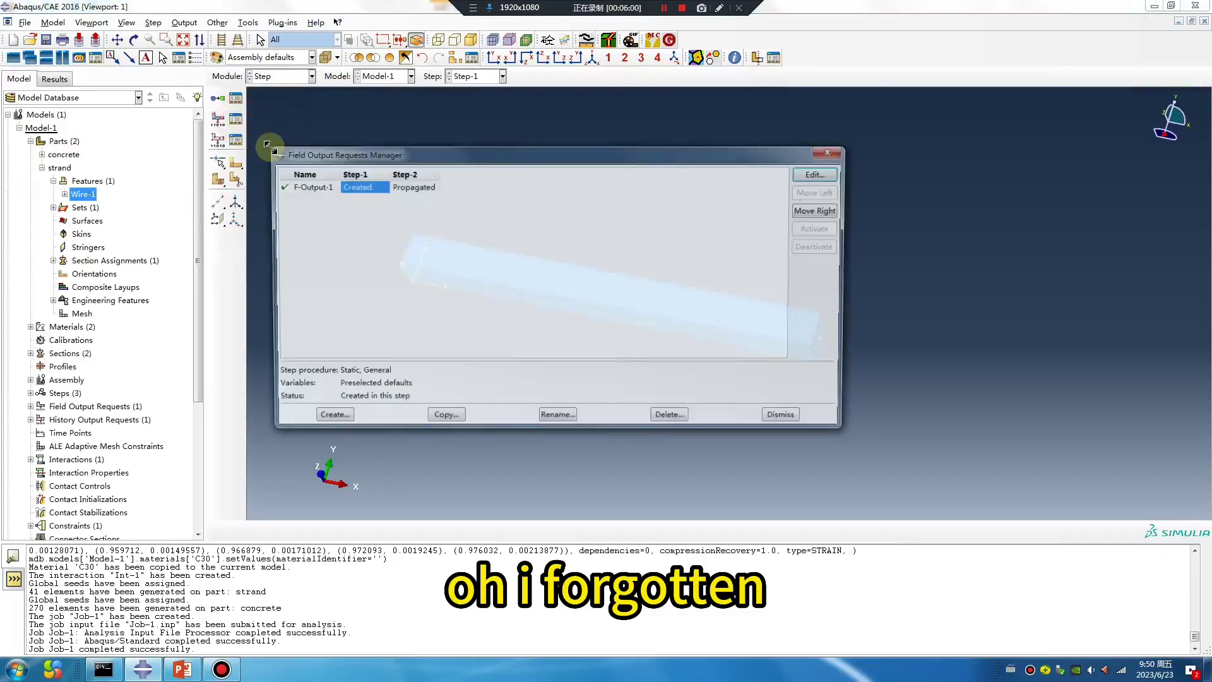
double_click(359, 185)
left_click(139, 380)
left_click(138, 393)
left_click(188, 611)
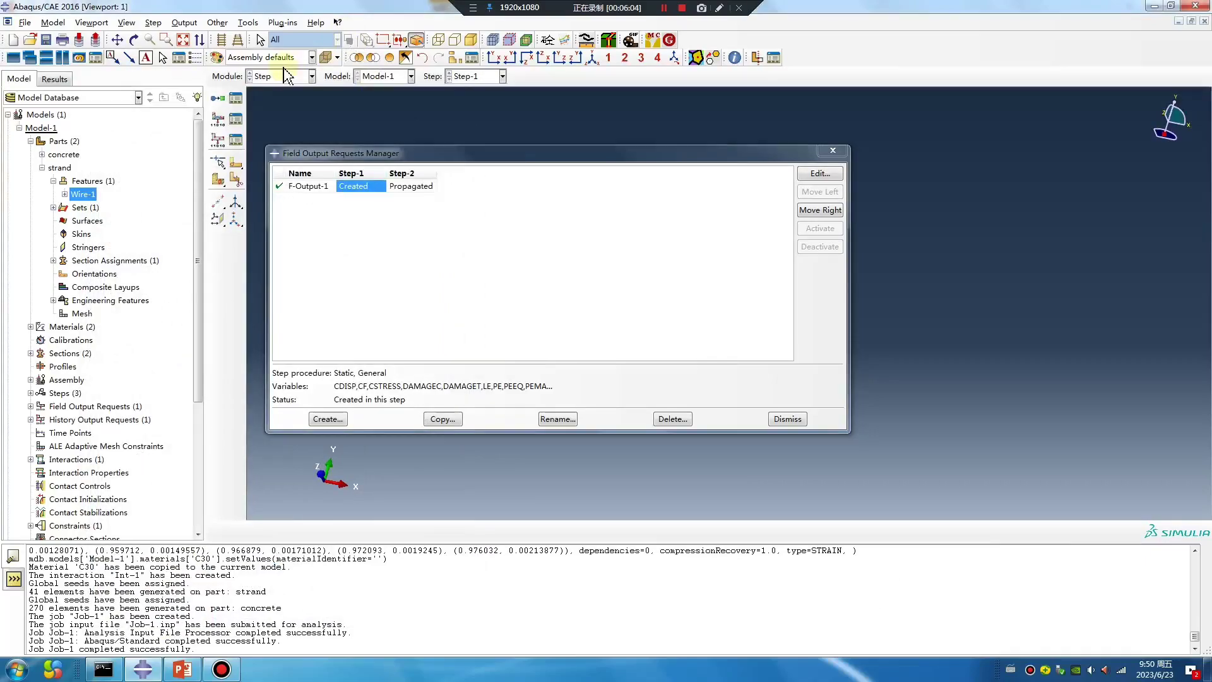
Step: Resubmit Job-1 for analysis and open its results as contours on the deformed beam
left_click(287, 76)
left_click(284, 197)
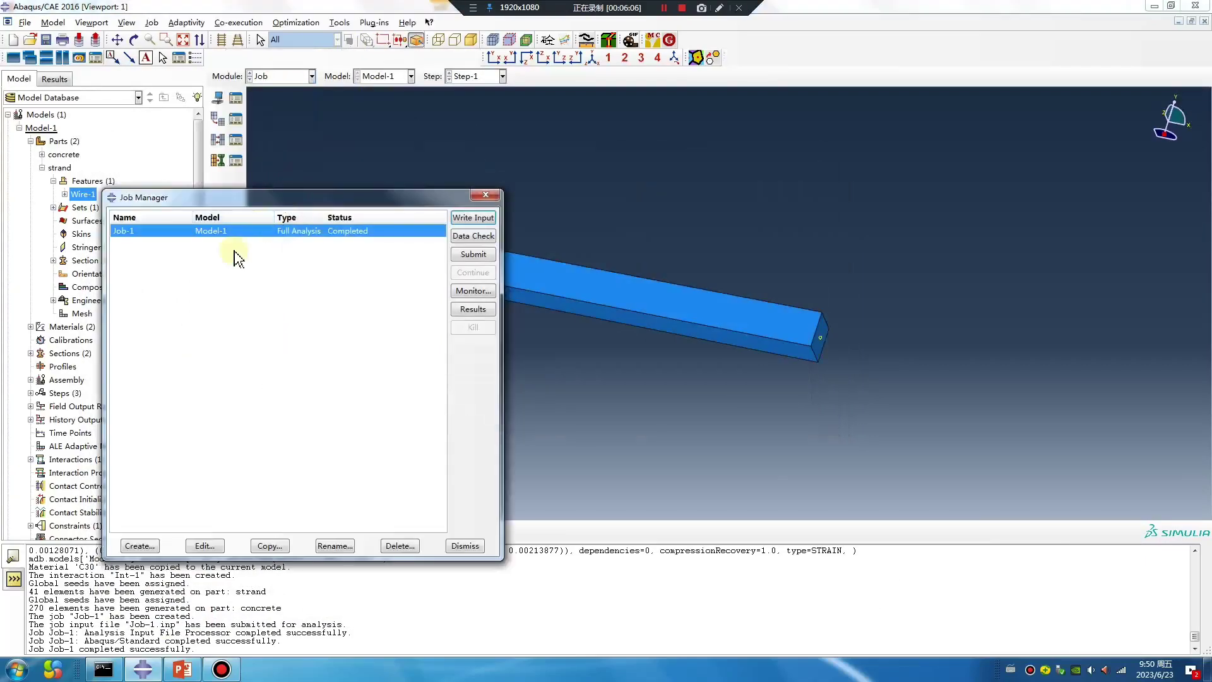
left_click(483, 257)
left_click(43, 380)
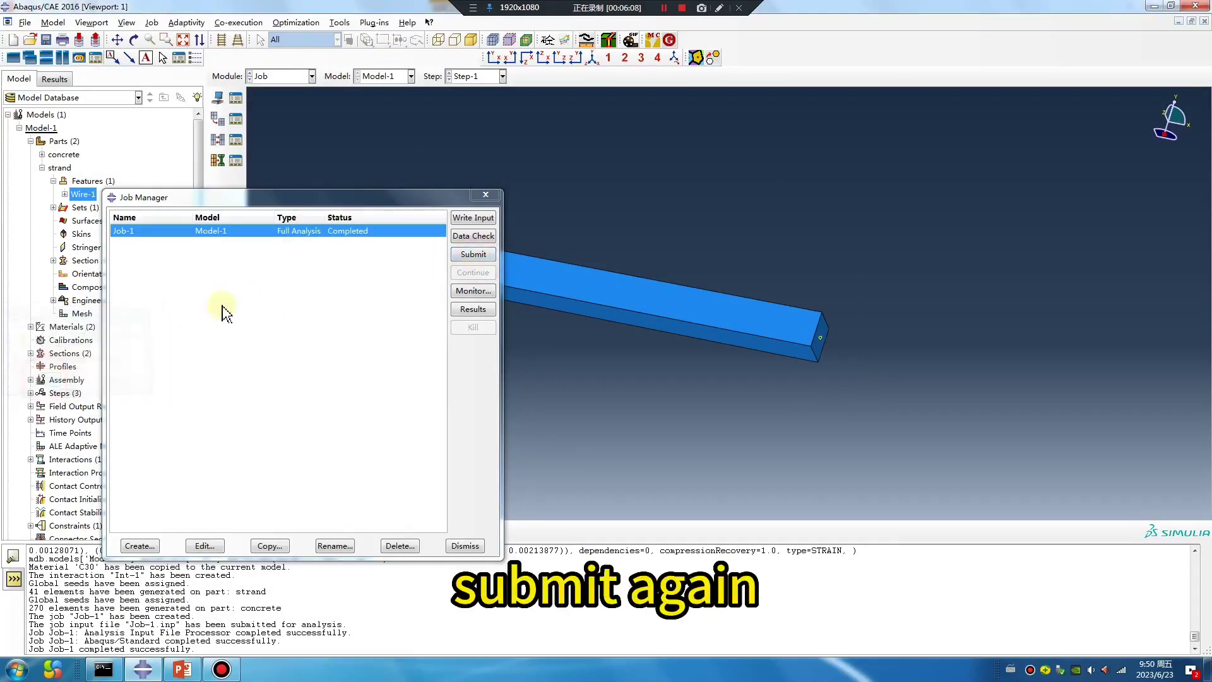
left_click(473, 309)
left_click(218, 155)
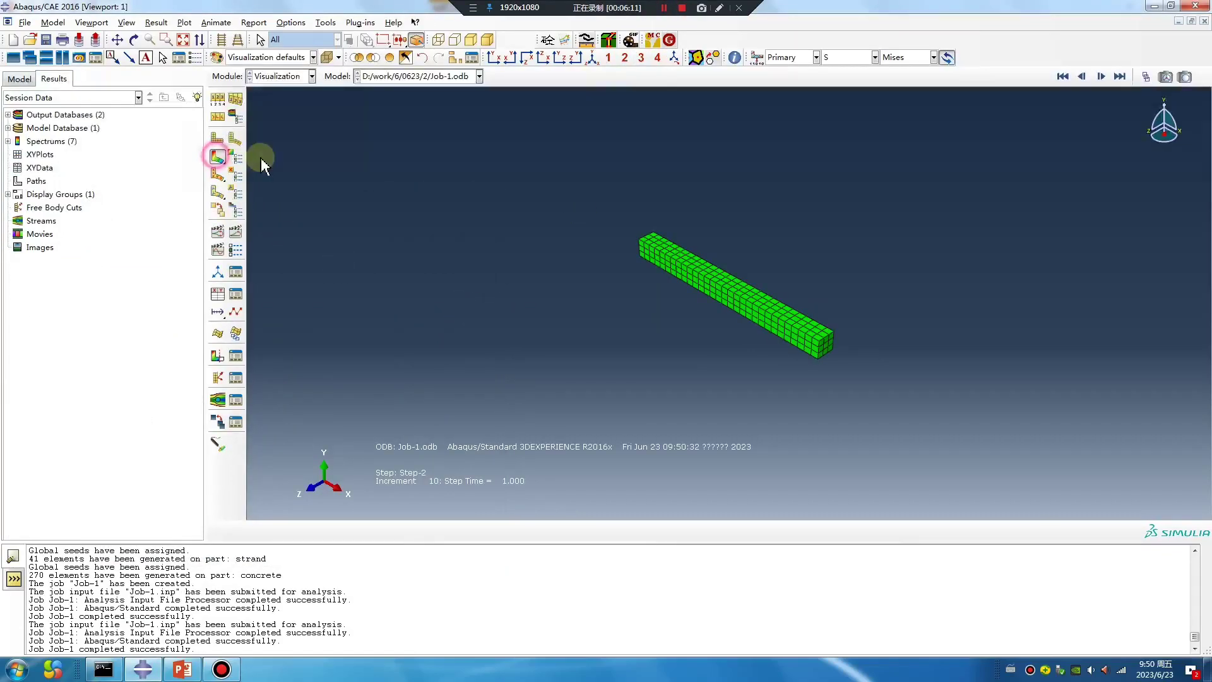
Step: Plot the beam's DAMAGET contours, followed by its DAMAGEC contours
left_click(873, 57)
left_click(862, 117)
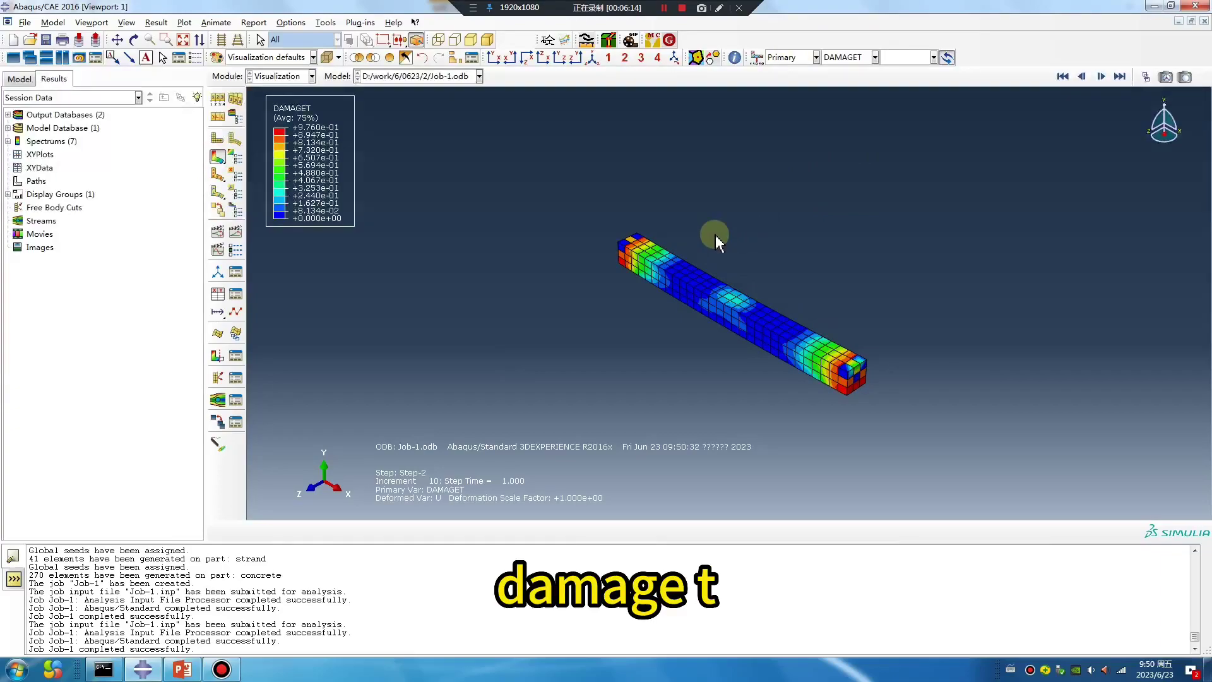
left_click(845, 58)
left_click(851, 99)
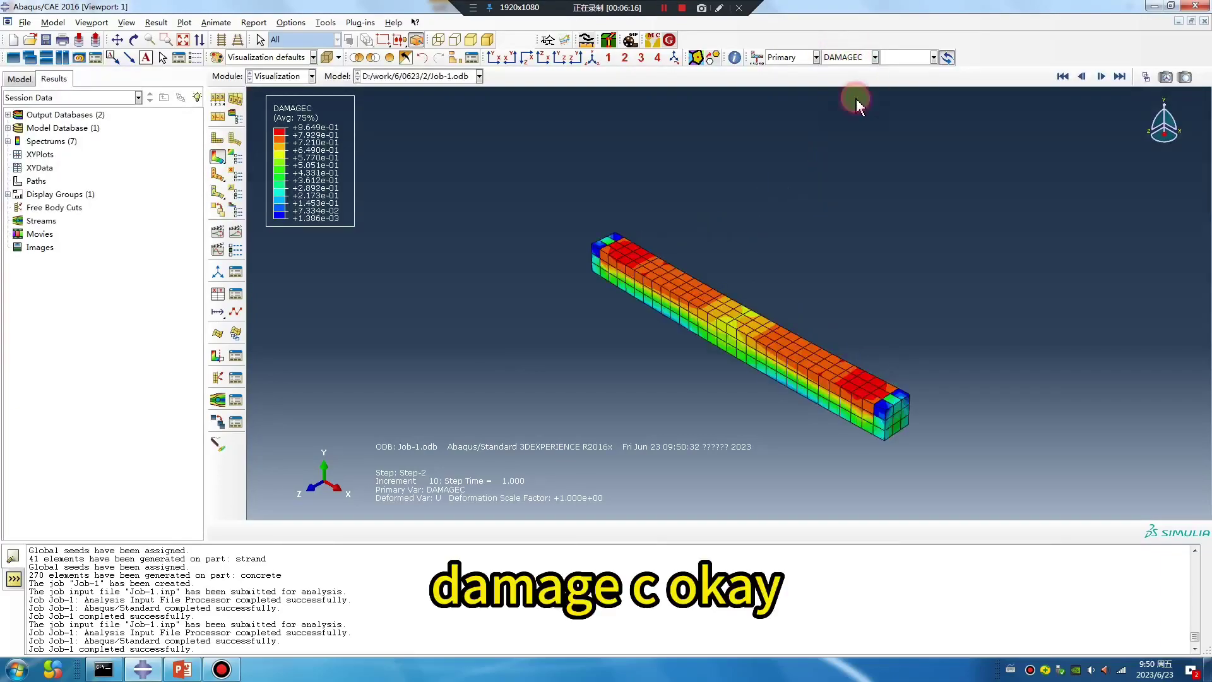
Step: Switch the contour variable to S Mises and display only the STRAND-1 part instance
left_click(400, 40)
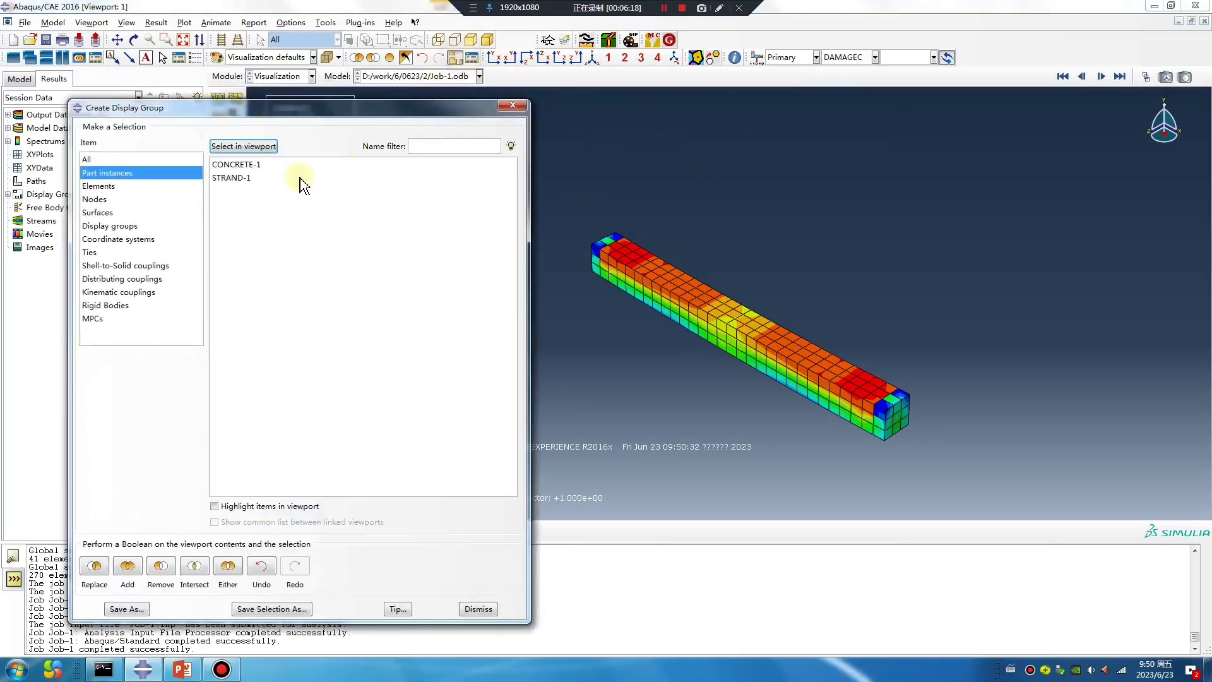
left_click(829, 61)
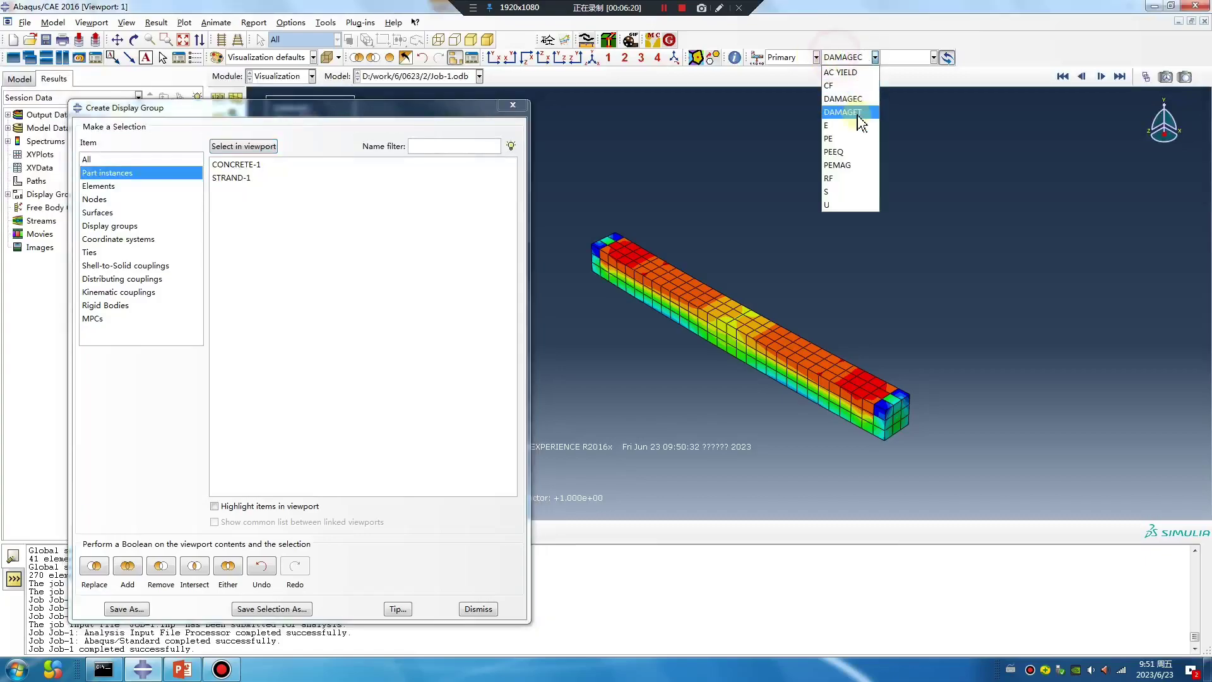
left_click(834, 192)
left_click(250, 179)
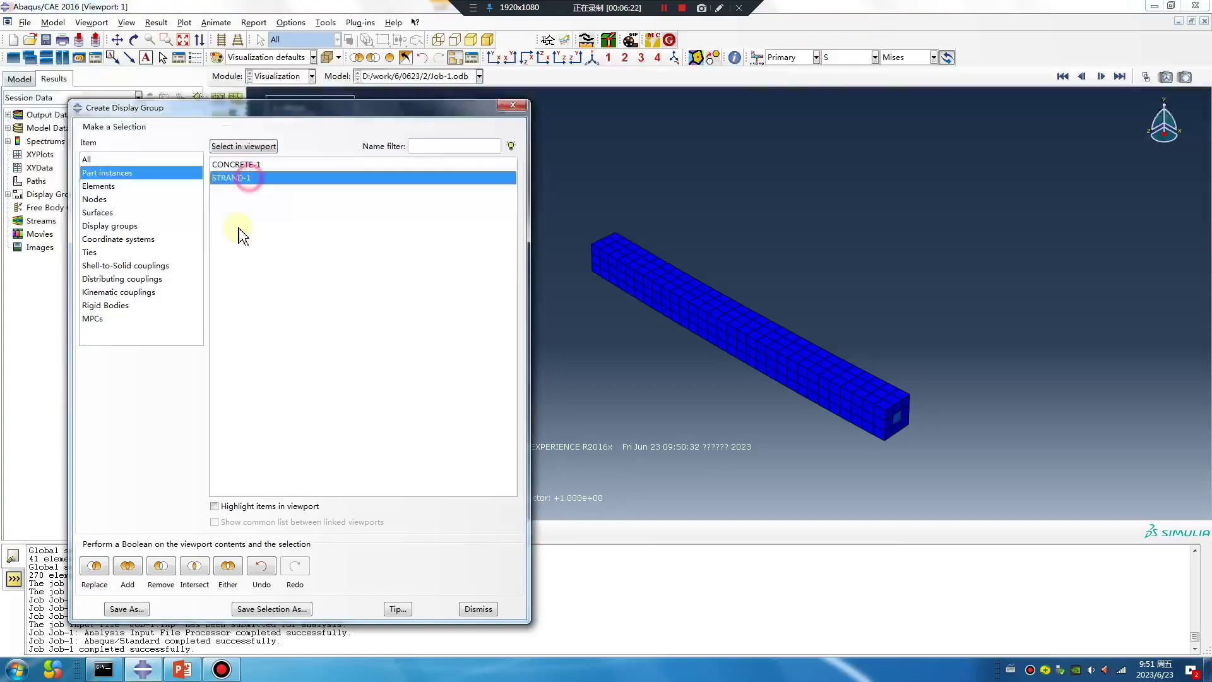
left_click(94, 565)
left_click(512, 105)
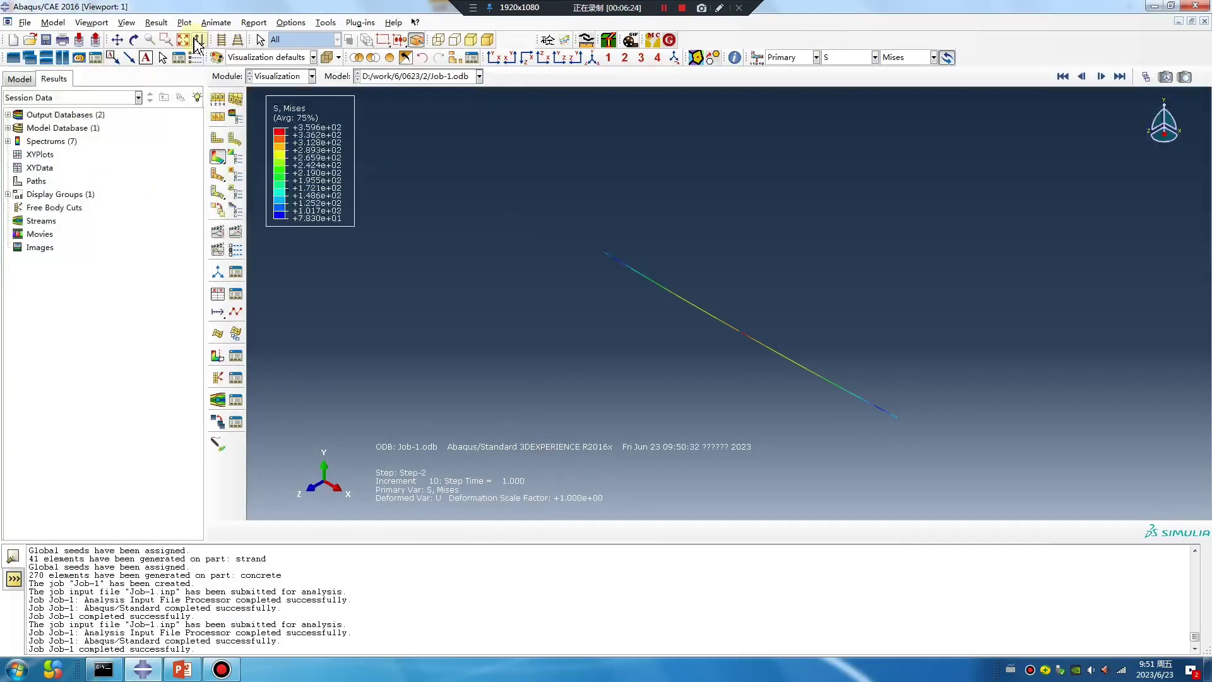
Step: Show the strand's Mises stress at the final frame of Step-1, increment 11
left_click(159, 24)
left_click(176, 36)
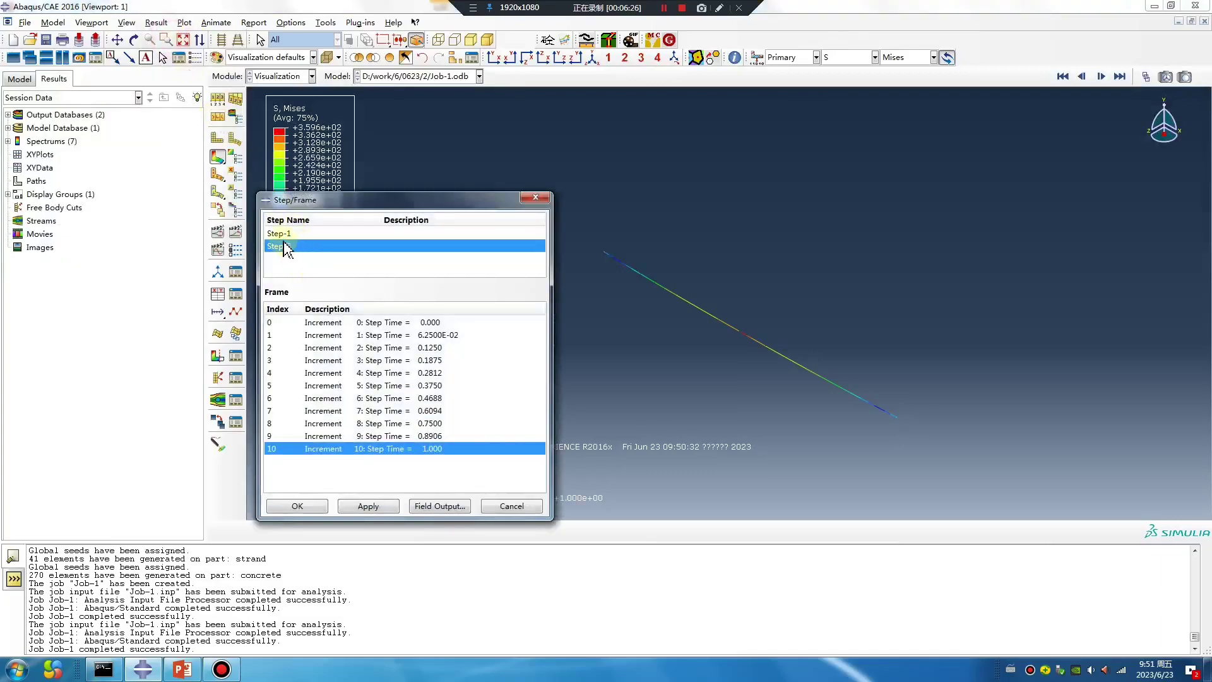
left_click(278, 233)
double_click(407, 461)
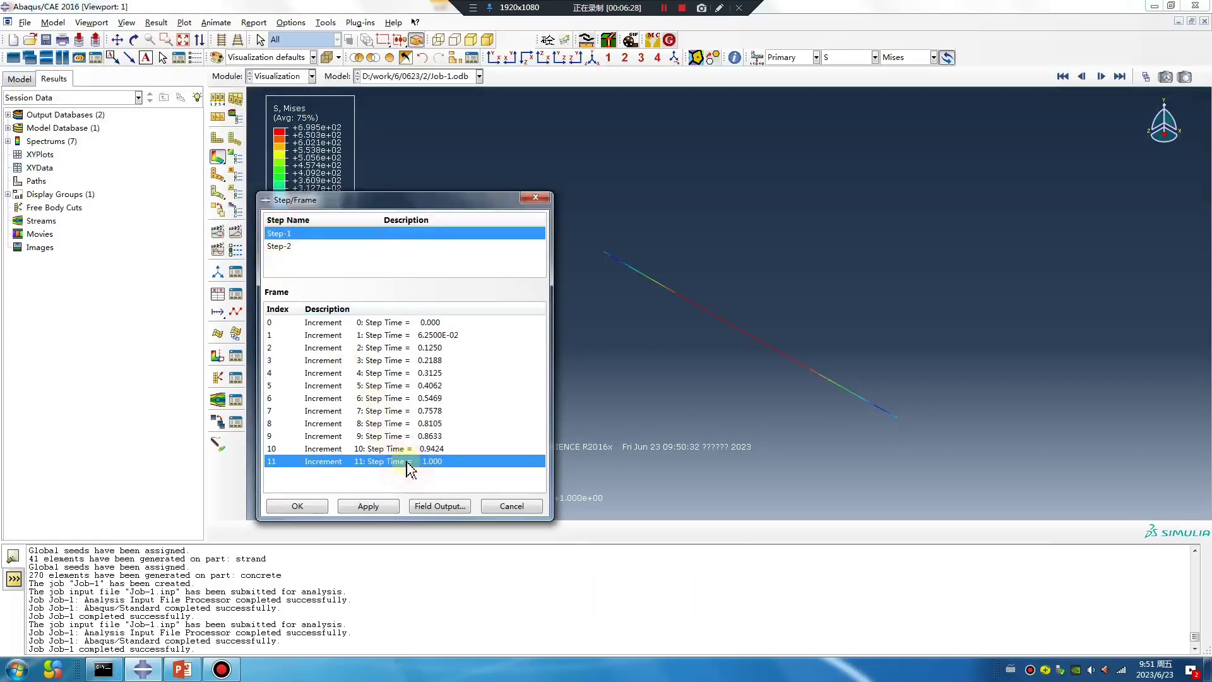
Step: Examine how the strand's Mises stress changes through the Step-2 frames, from increment 0 to 10
left_click(279, 247)
left_click(398, 322)
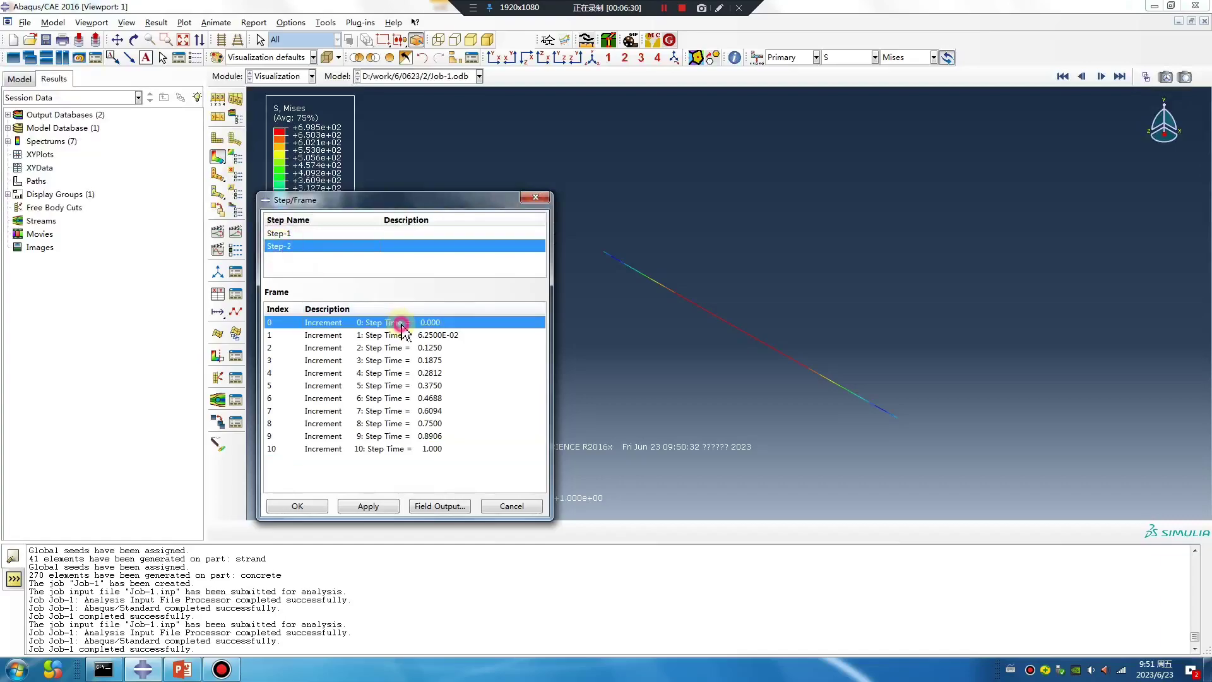
left_click(444, 338)
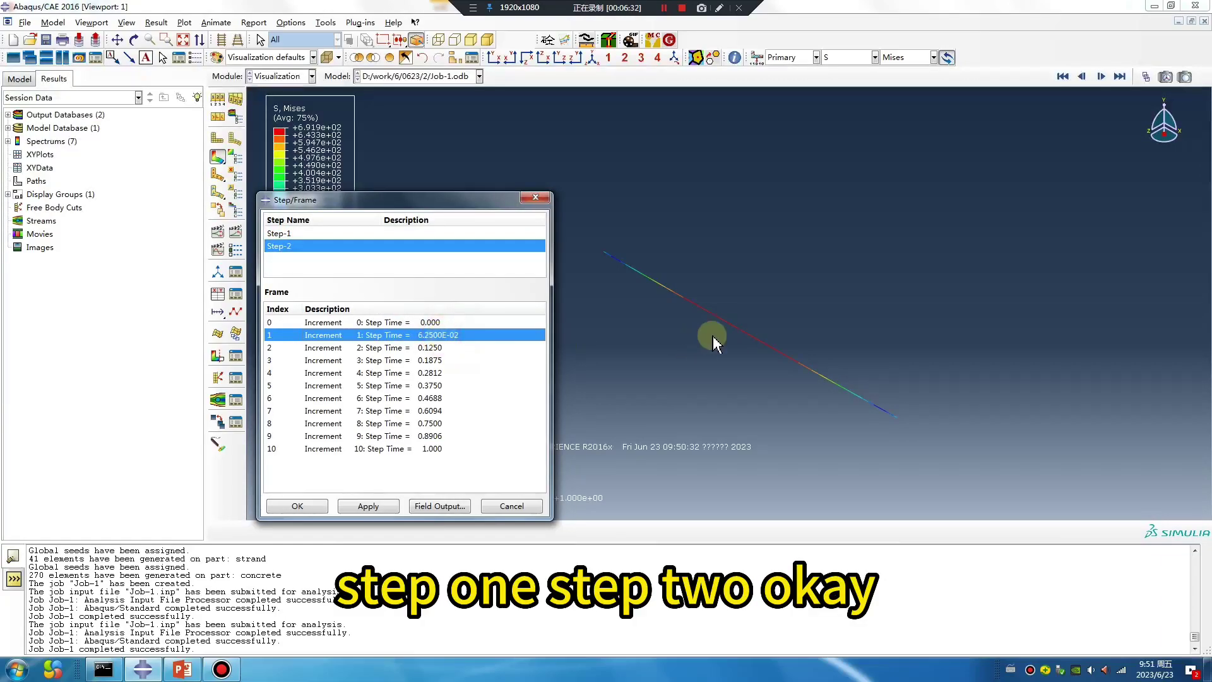
scroll(745, 329, "up", 5)
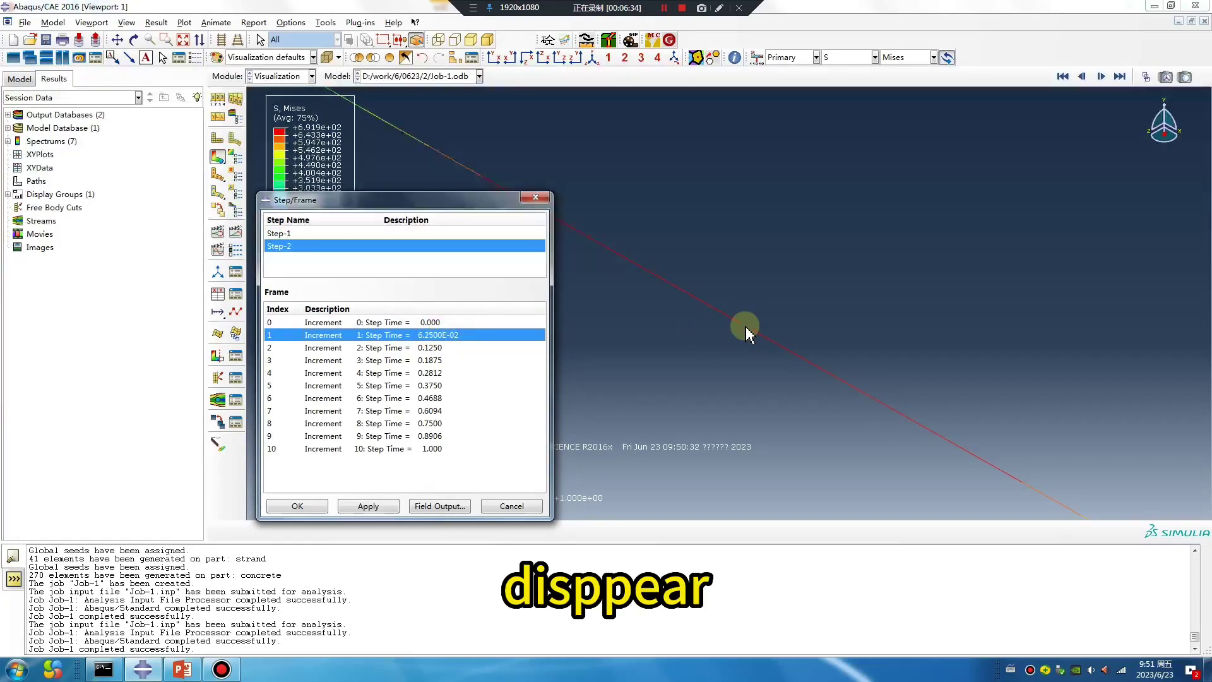
left_click(424, 349)
left_click(424, 362)
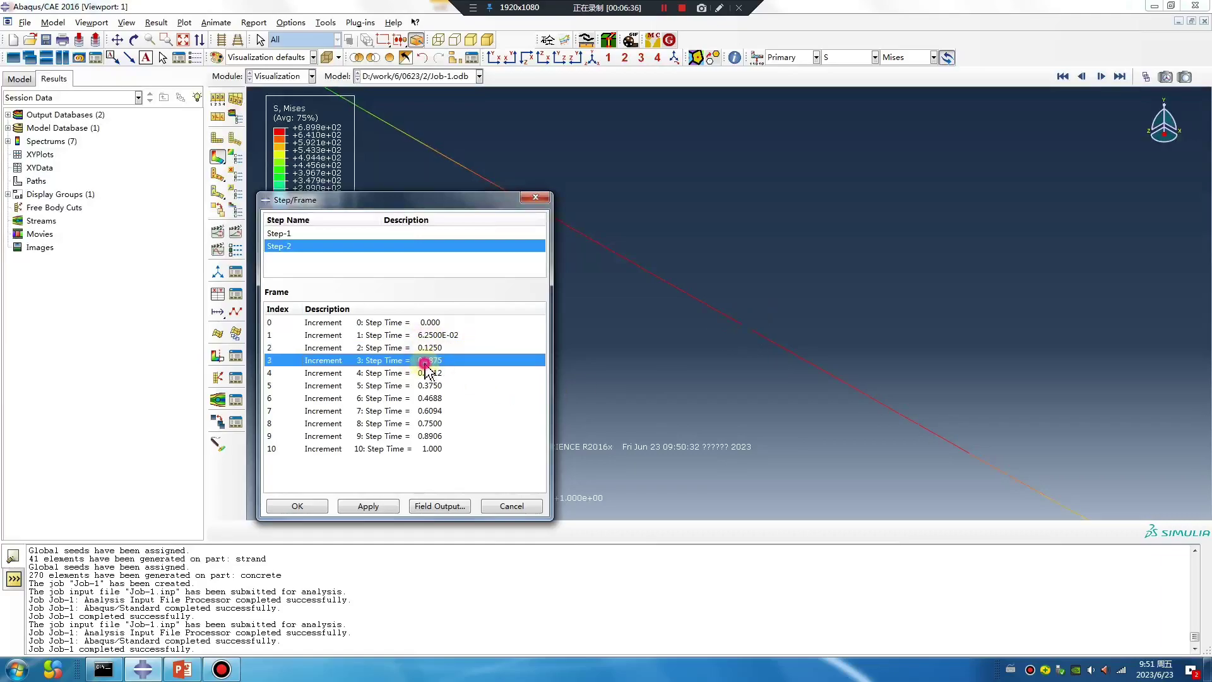
left_click(427, 373)
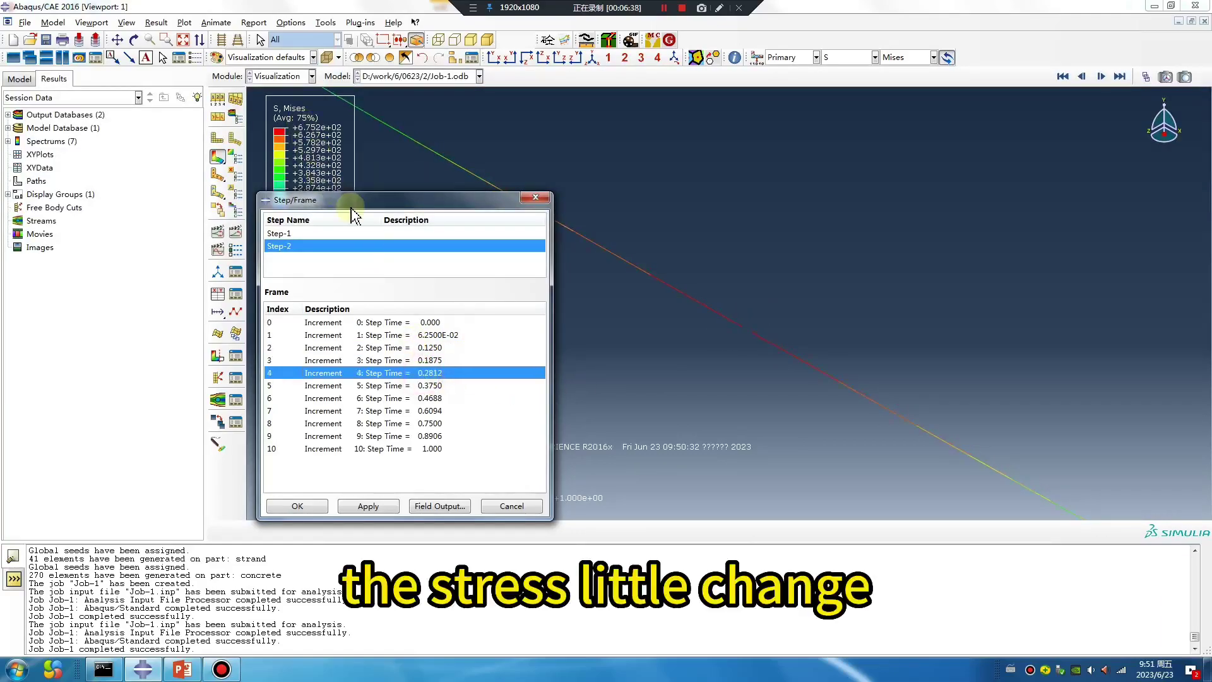
left_click(424, 386)
left_click(426, 399)
left_click(429, 412)
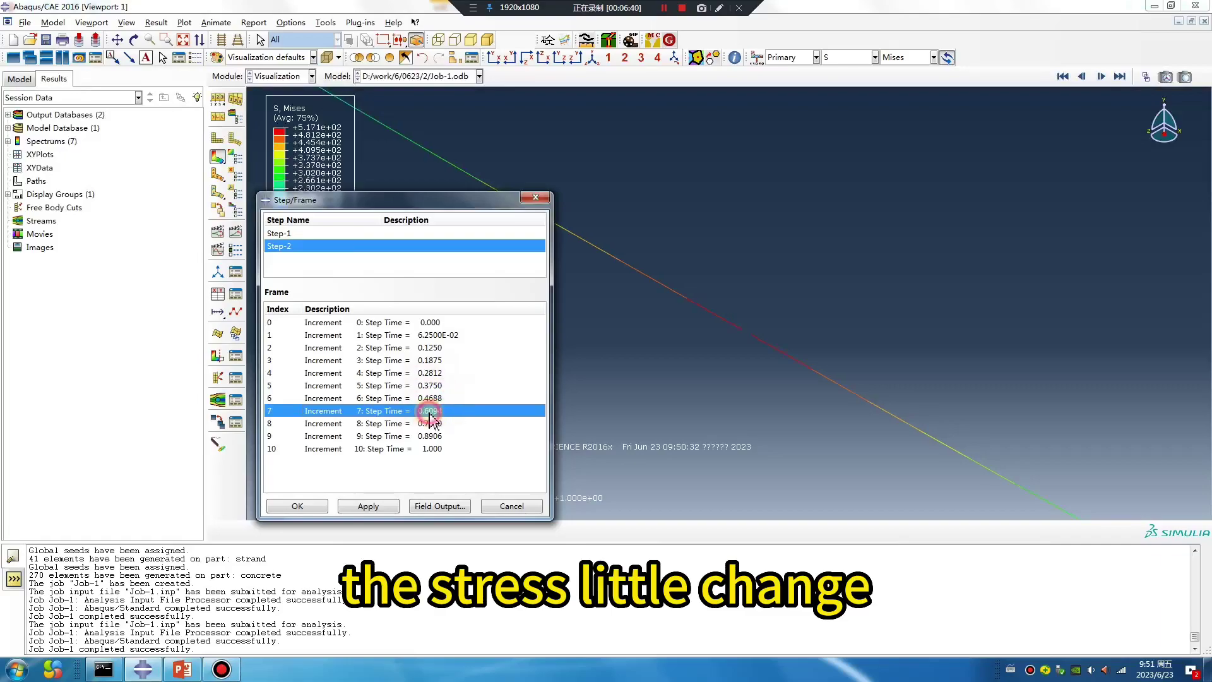
left_click(436, 424)
left_click(435, 437)
left_click(435, 449)
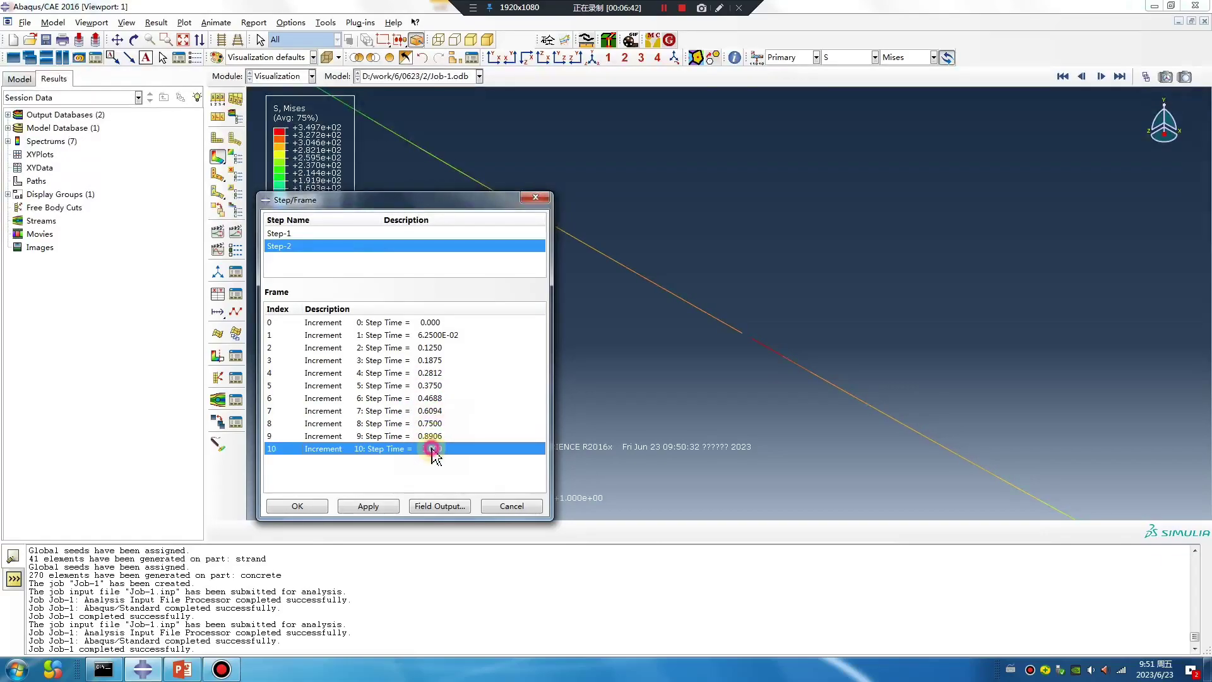
left_click(535, 197)
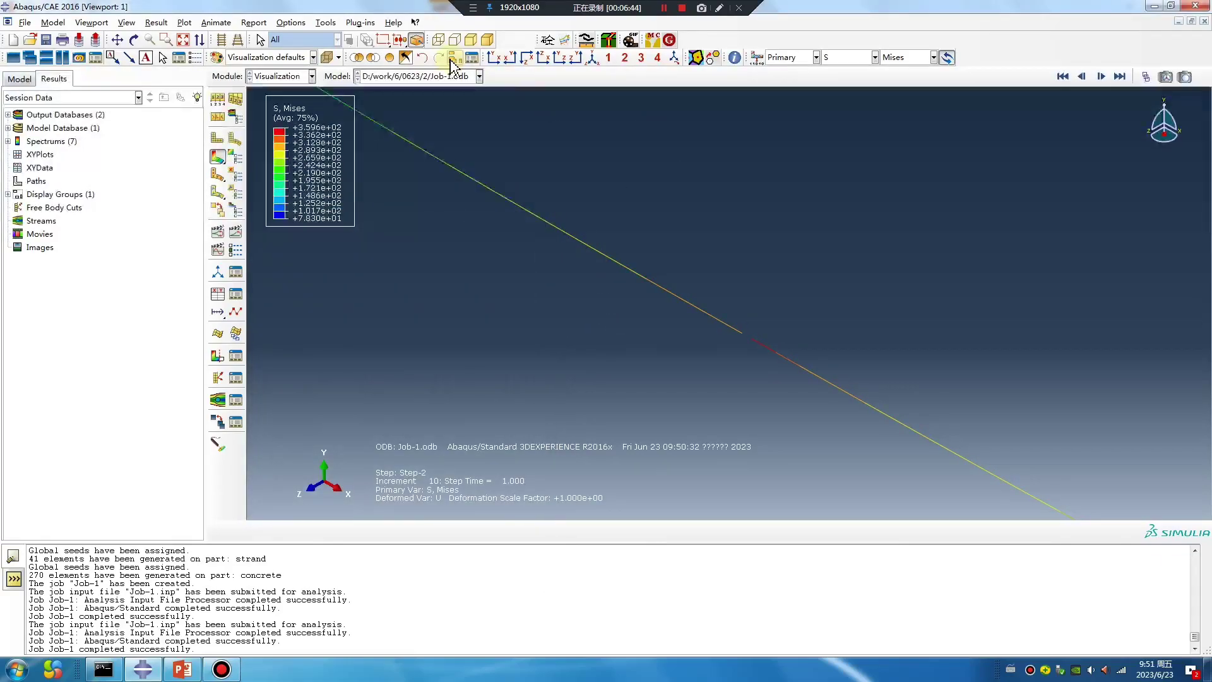
Step: Replace the displayed strand with only the CONCRETE-1 part instance
left_click(469, 58)
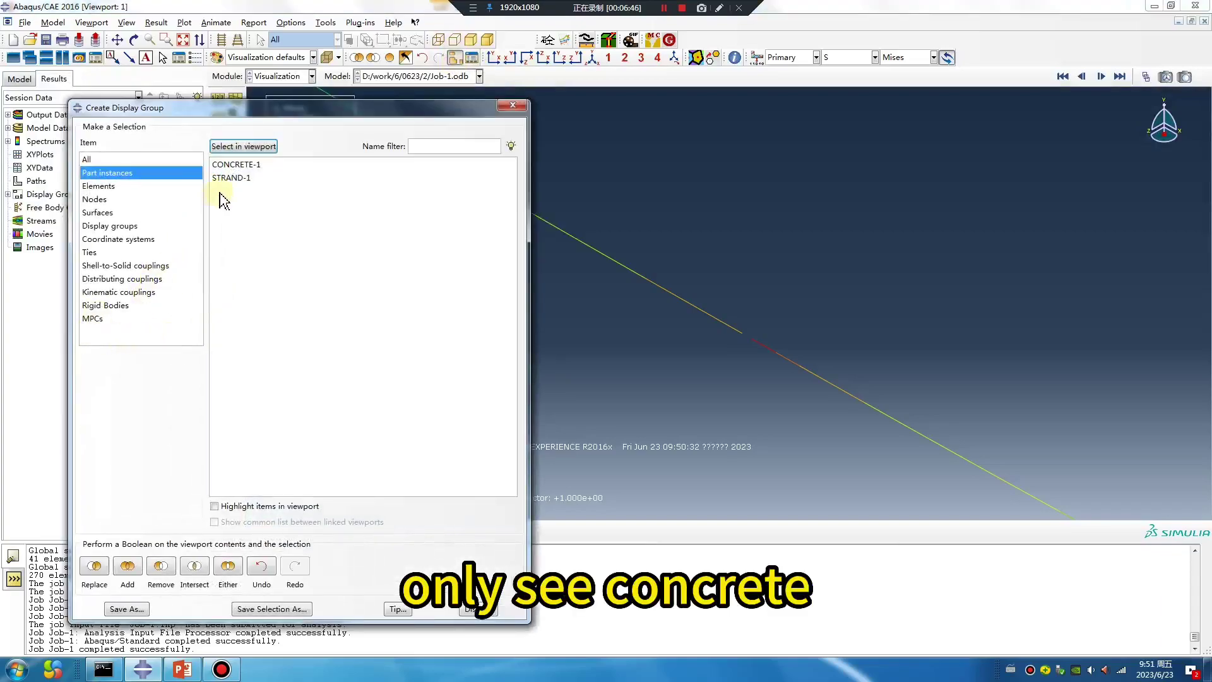
left_click(231, 165)
left_click(97, 576)
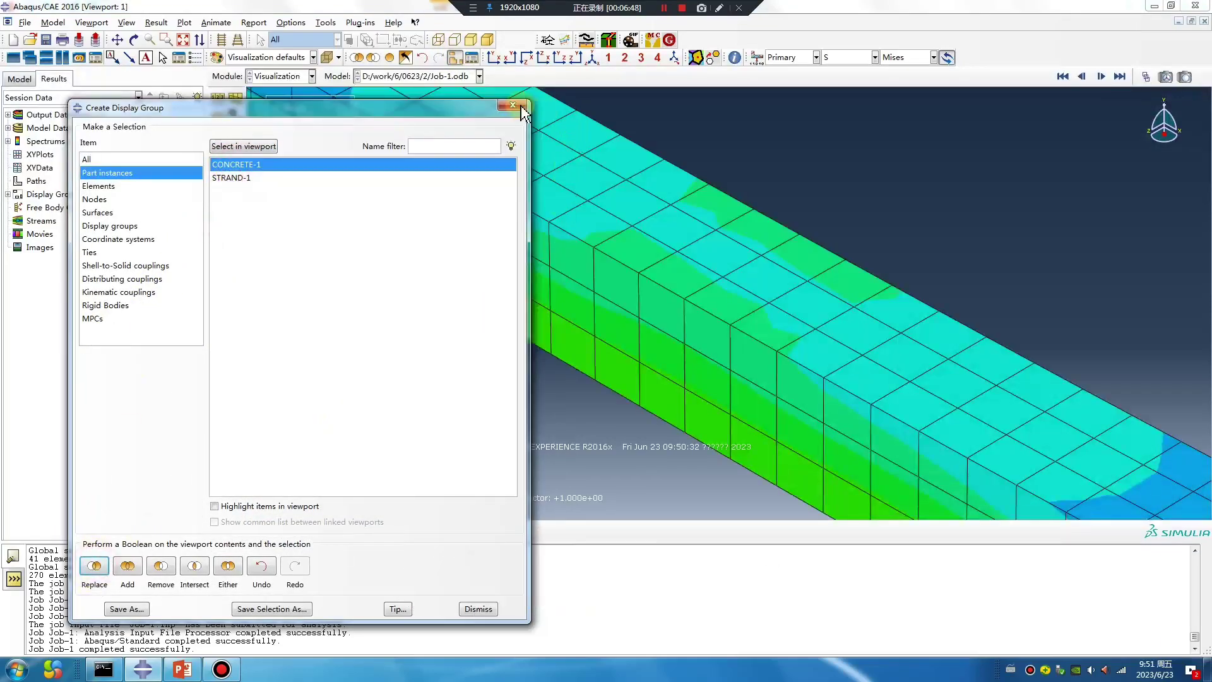
left_click(513, 104)
Step: Examine the concrete's Mises stress in Step-1 at increments 0, 4, 8, 9, 10 and 11
scroll(765, 470, "down", 2)
left_click(156, 22)
left_click(174, 36)
left_click(278, 233)
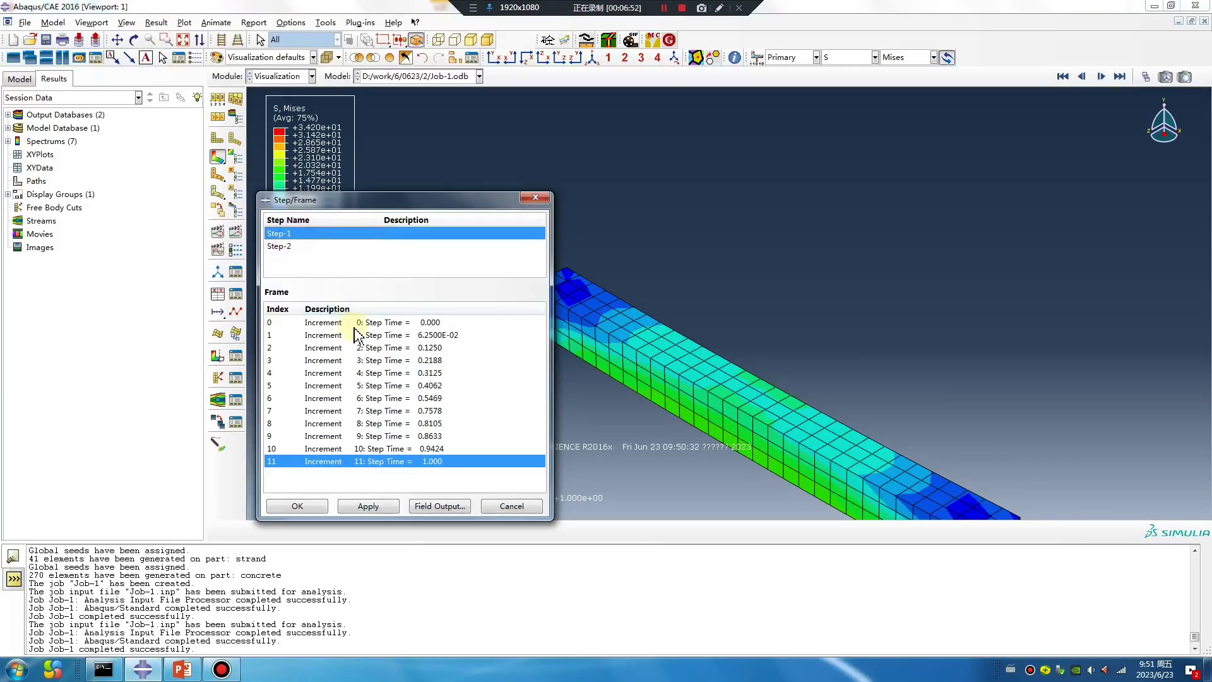
left_click(326, 323)
left_click(379, 373)
left_click(398, 423)
left_click(401, 435)
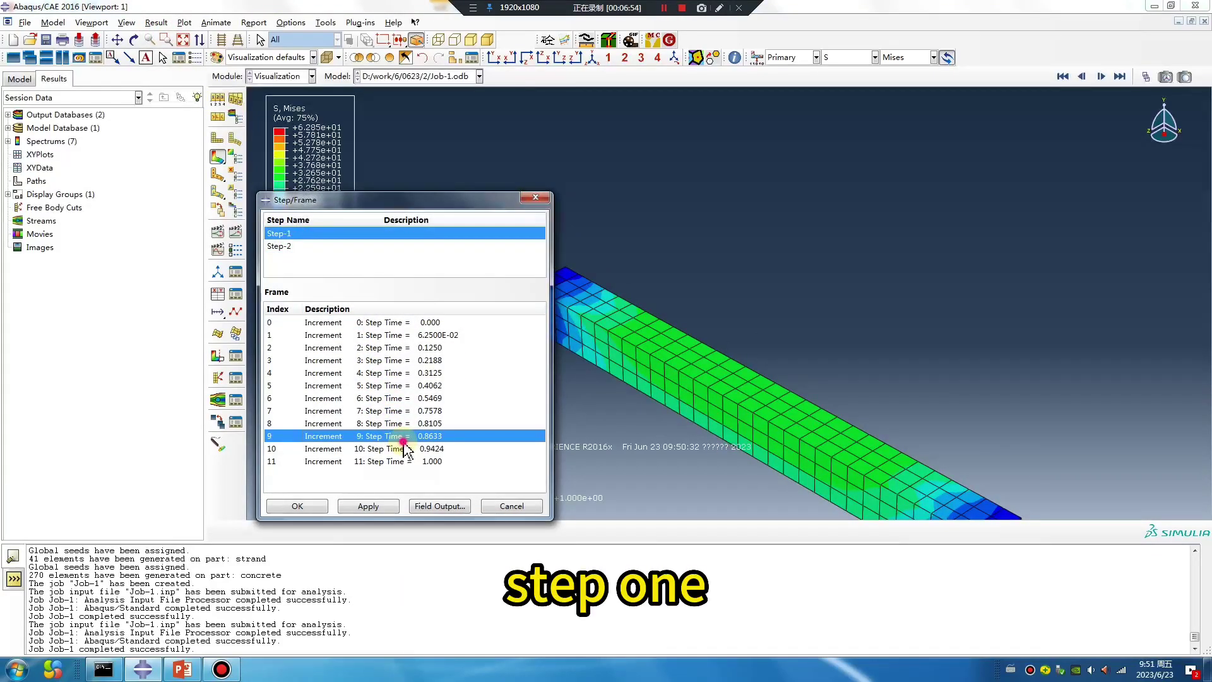
left_click(404, 449)
left_click(403, 461)
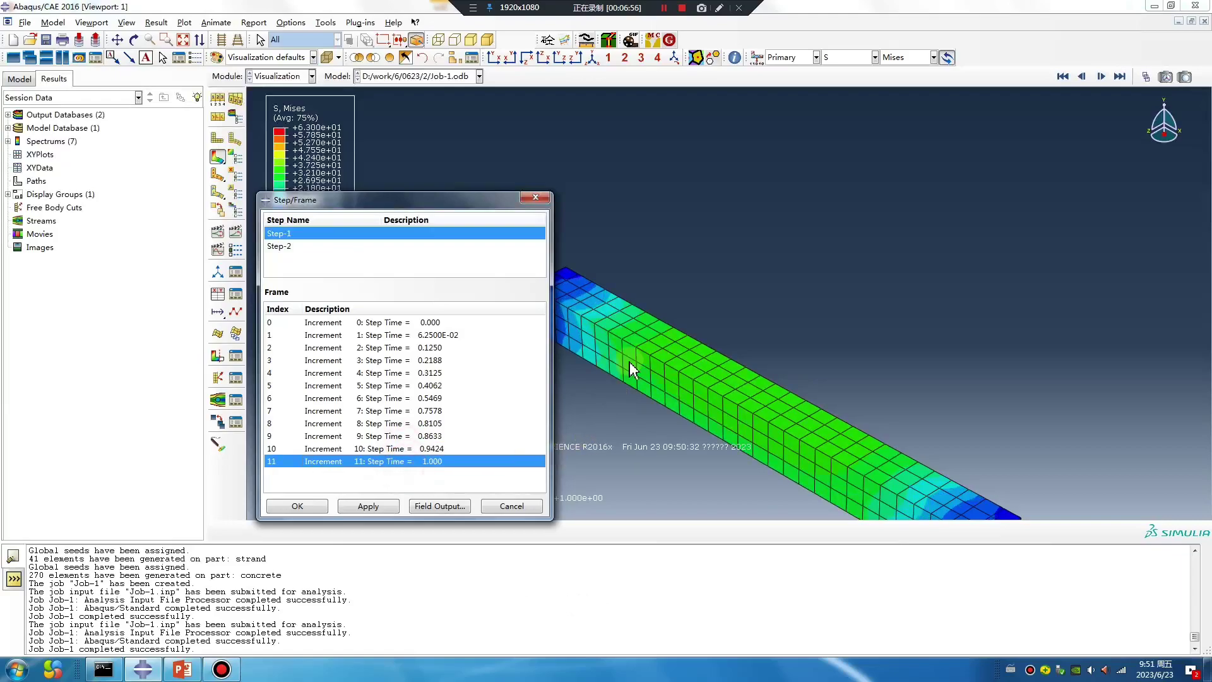
Step: Examine how the concrete's Mises stress changes through the Step-2 frames, from increment 0 to 10
left_click(288, 246)
left_click(387, 322)
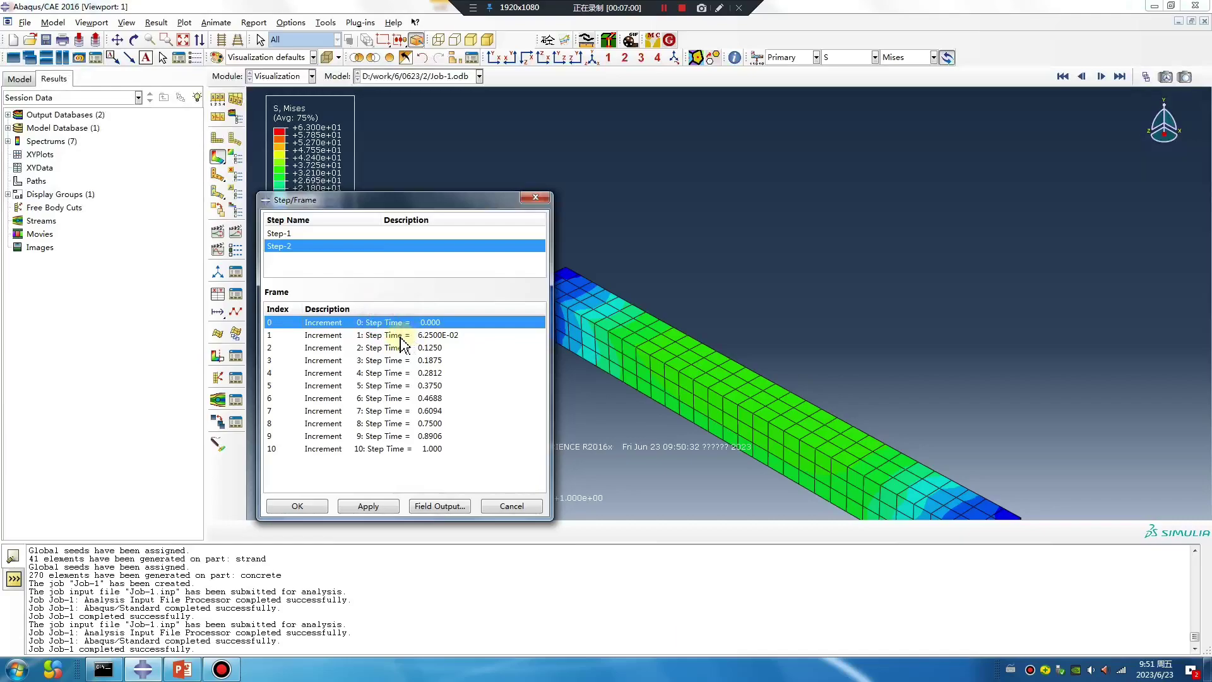
left_click(401, 337)
left_click(399, 349)
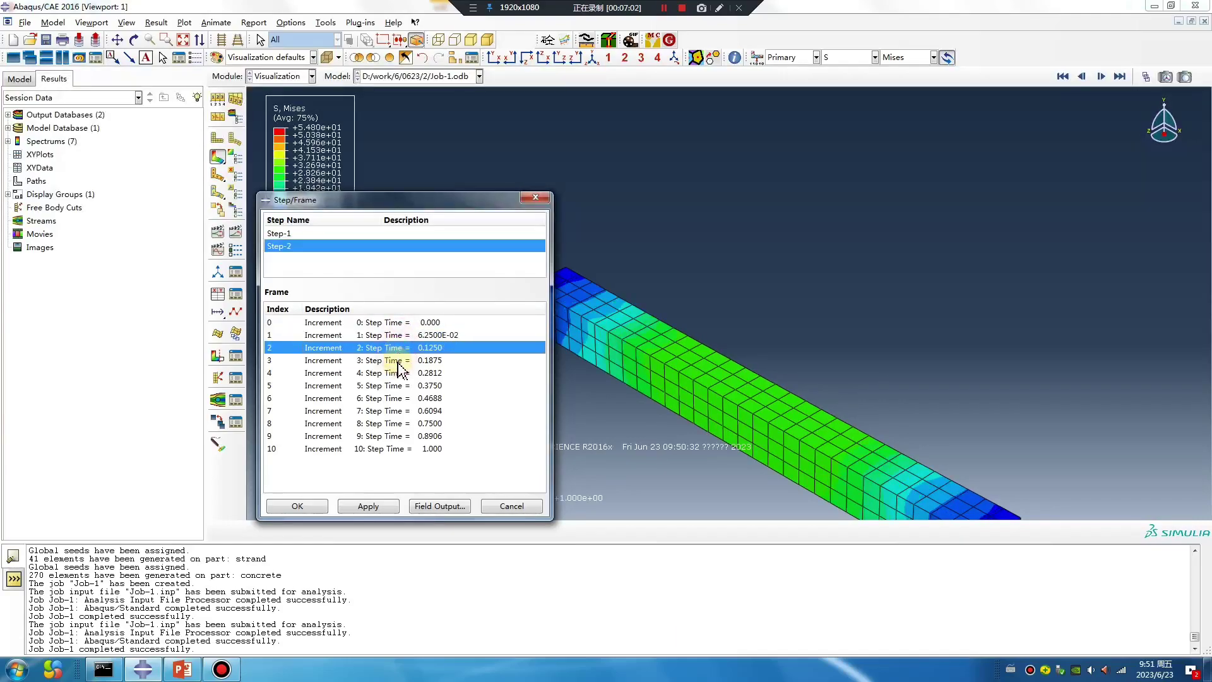
left_click(398, 361)
left_click(401, 374)
left_click(403, 387)
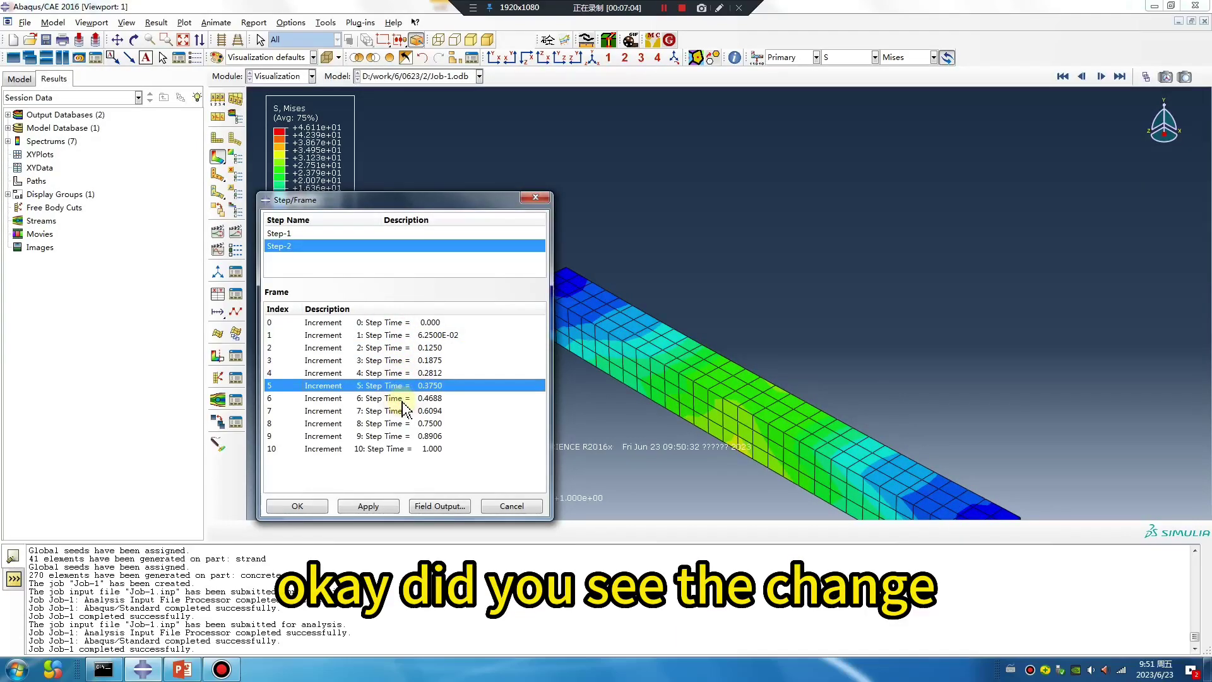
left_click(403, 398)
left_click(402, 411)
left_click(402, 423)
left_click(401, 436)
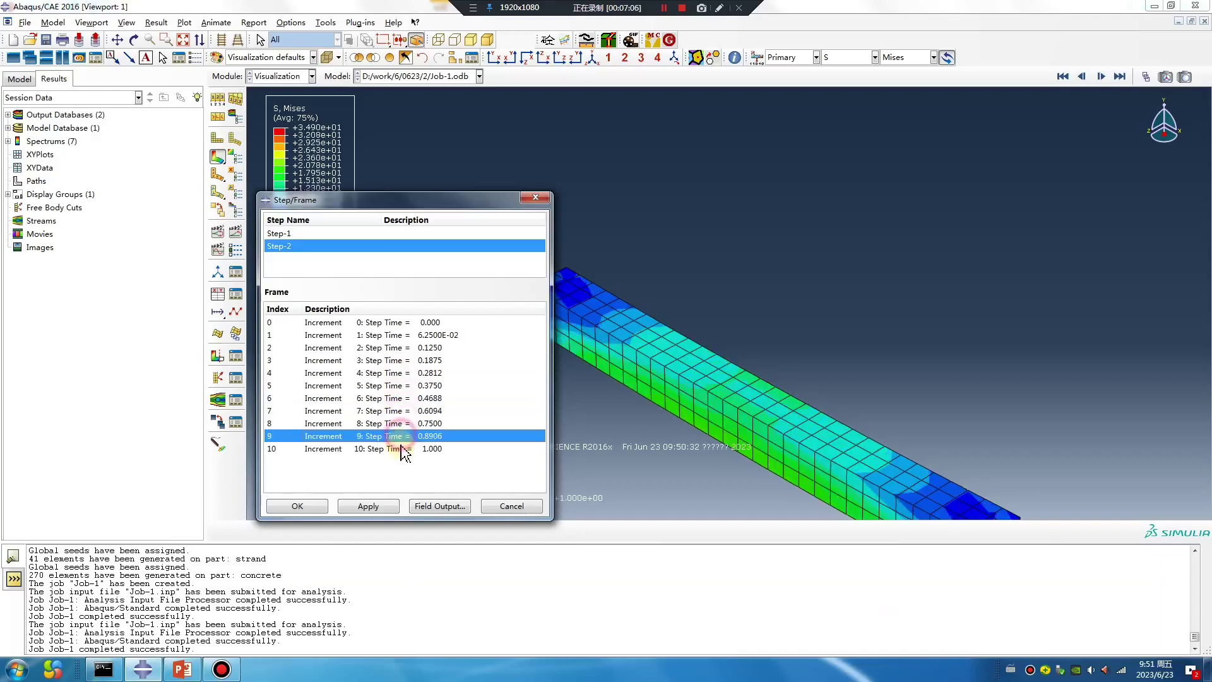
left_click(402, 449)
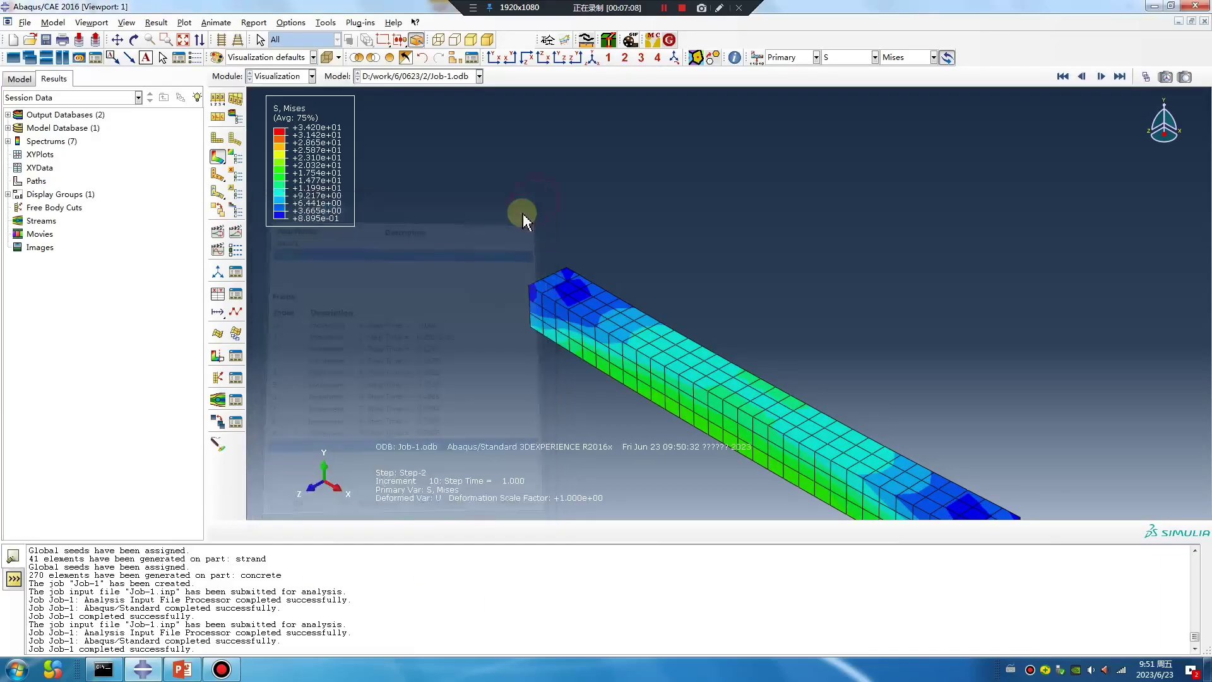